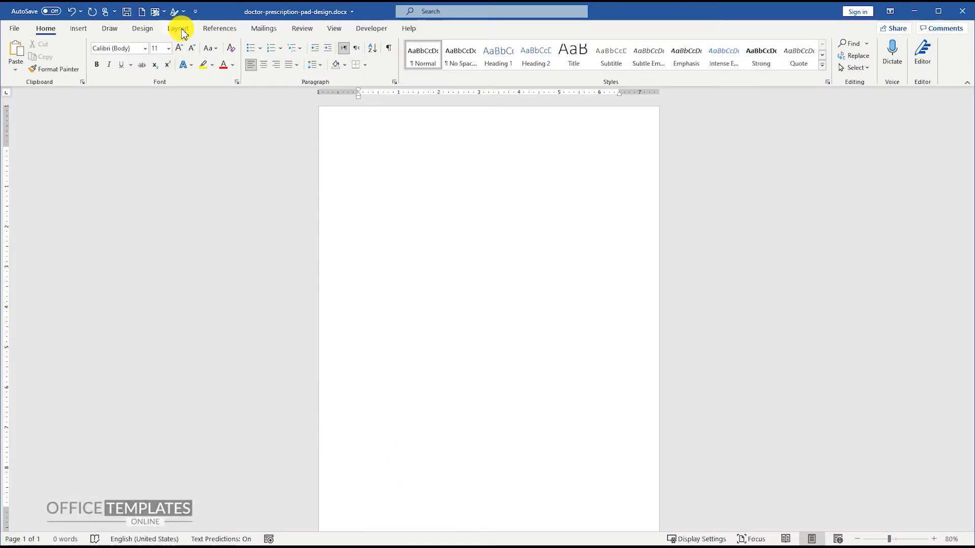
Step: Apply the Narrow margin preset to the blank page from the Layout margins list
click(178, 28)
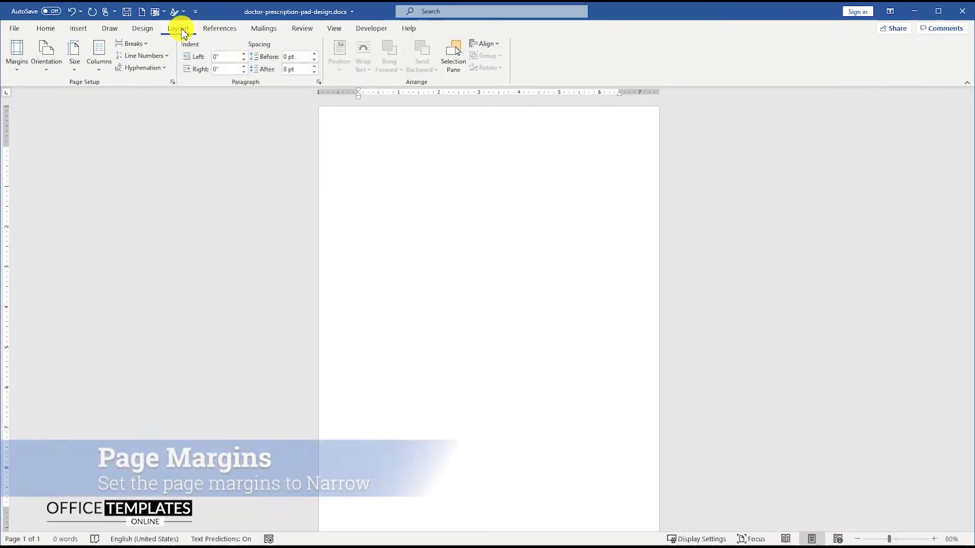
click(18, 69)
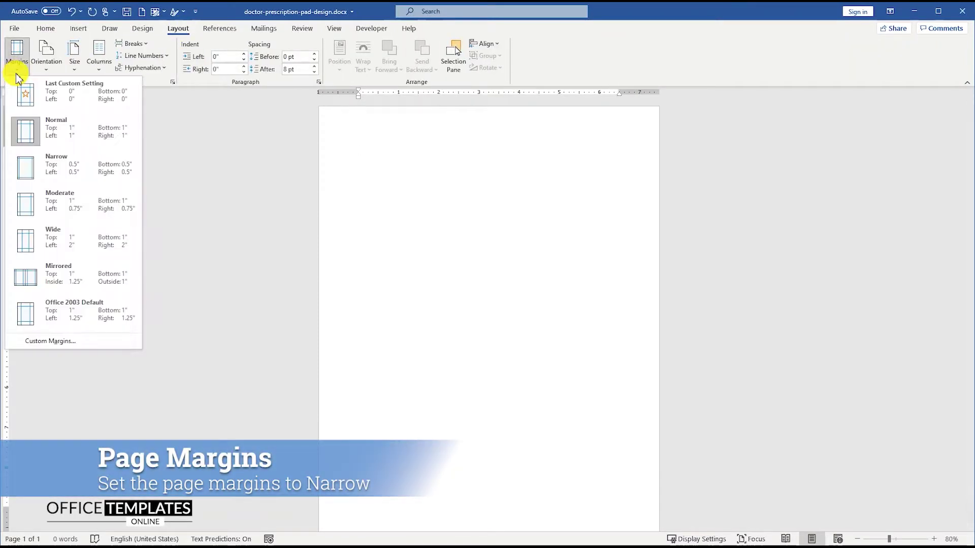
click(88, 174)
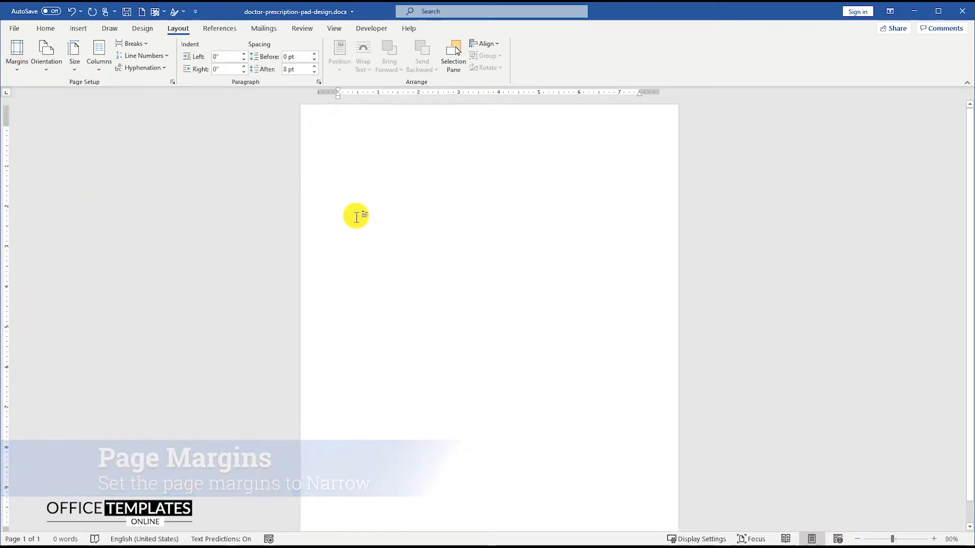
ctrl+scroll(356, 218, up, 1)
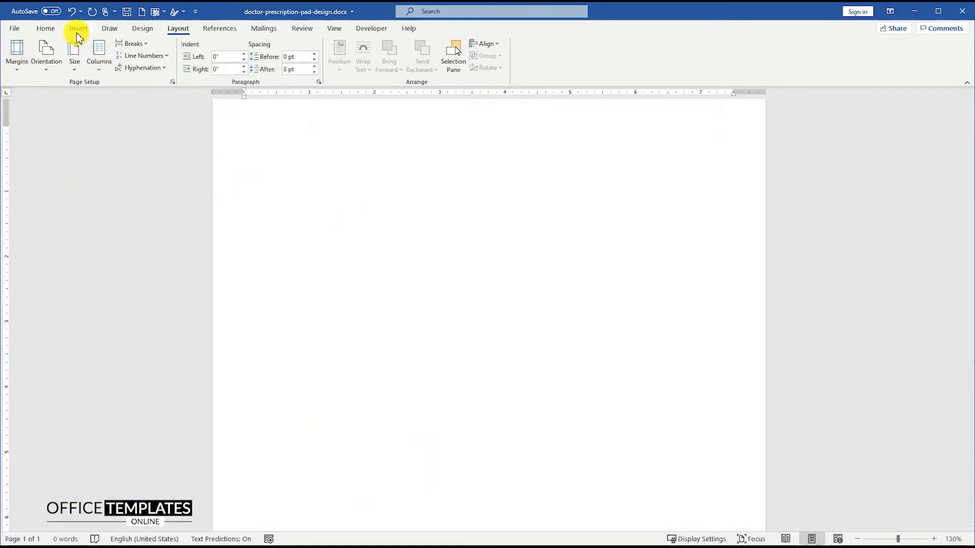
click(78, 28)
Step: Draw an oval near the top-left, size it 0.83" by 0.83" and align it to the left margin
click(143, 55)
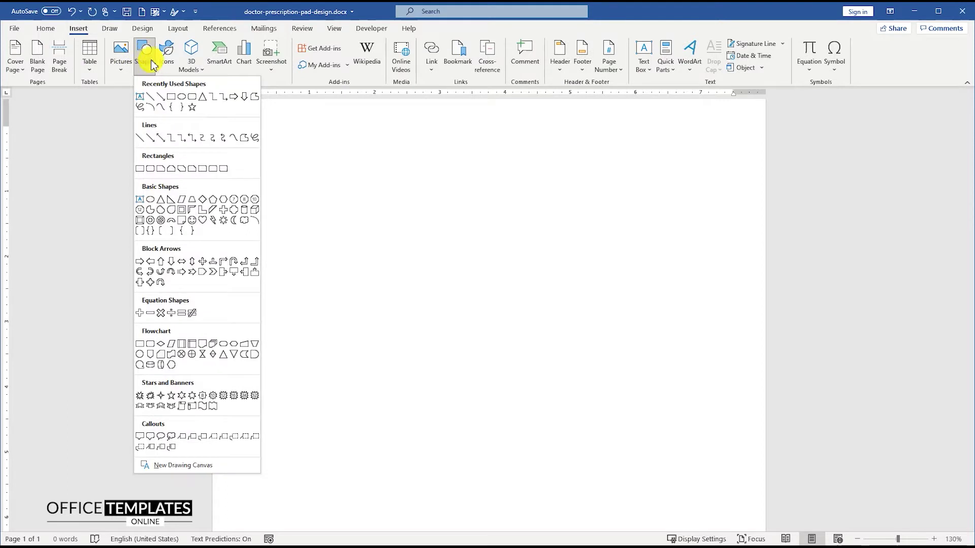
click(183, 97)
drag(259, 134, 305, 185)
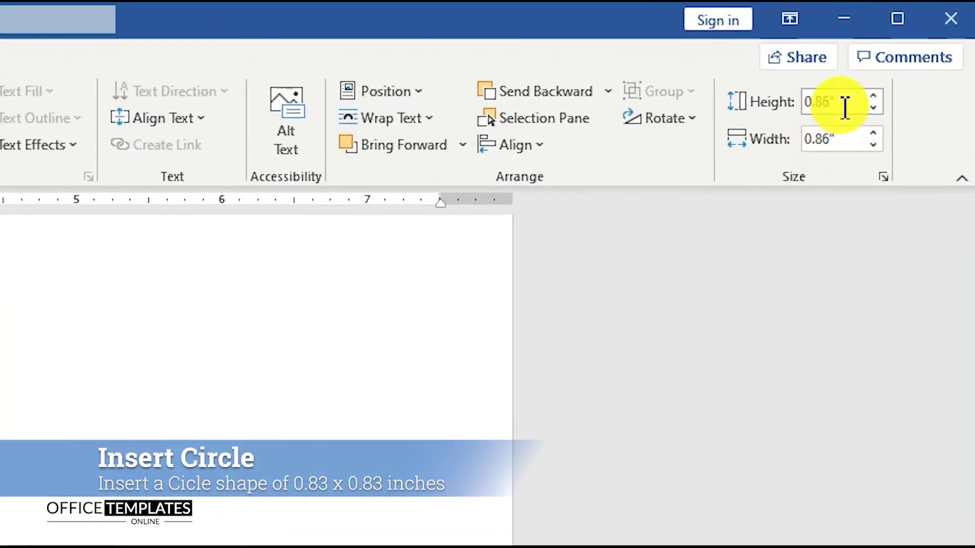
click(903, 48)
text(0.)
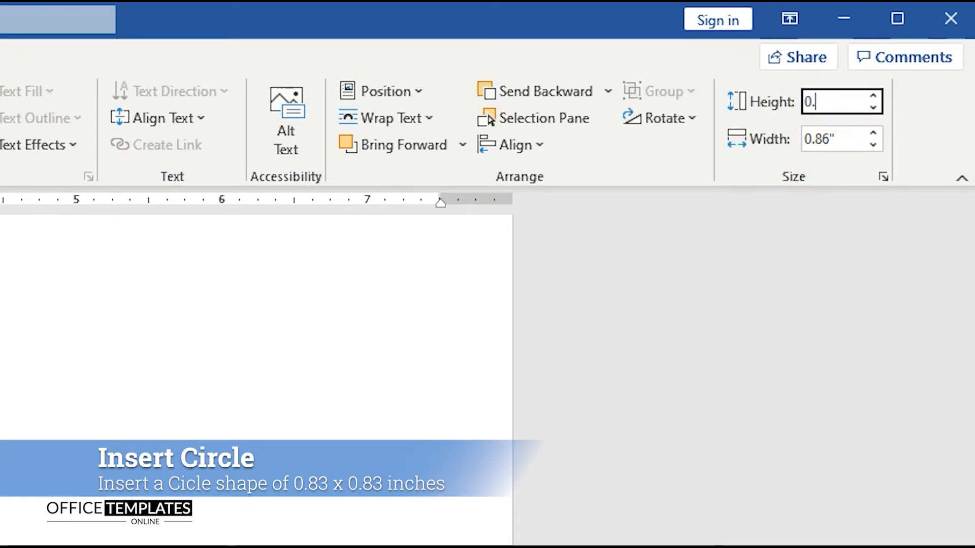
key(Tab)
text(0.)
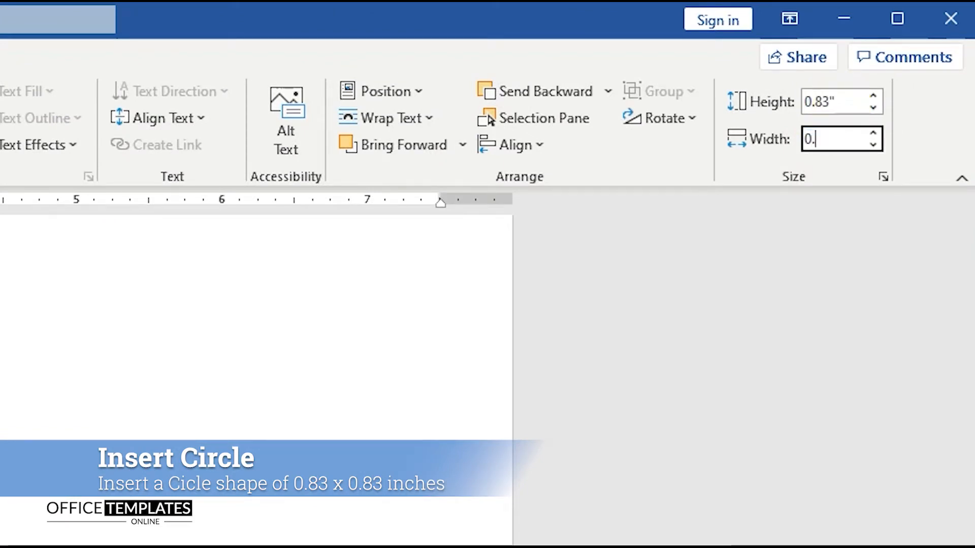
double_click(835, 140)
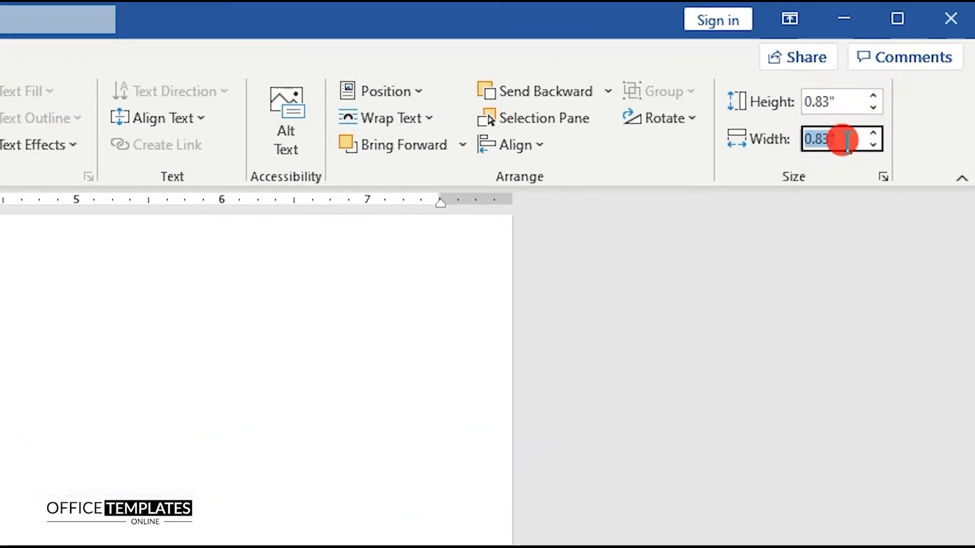
click(518, 144)
click(544, 180)
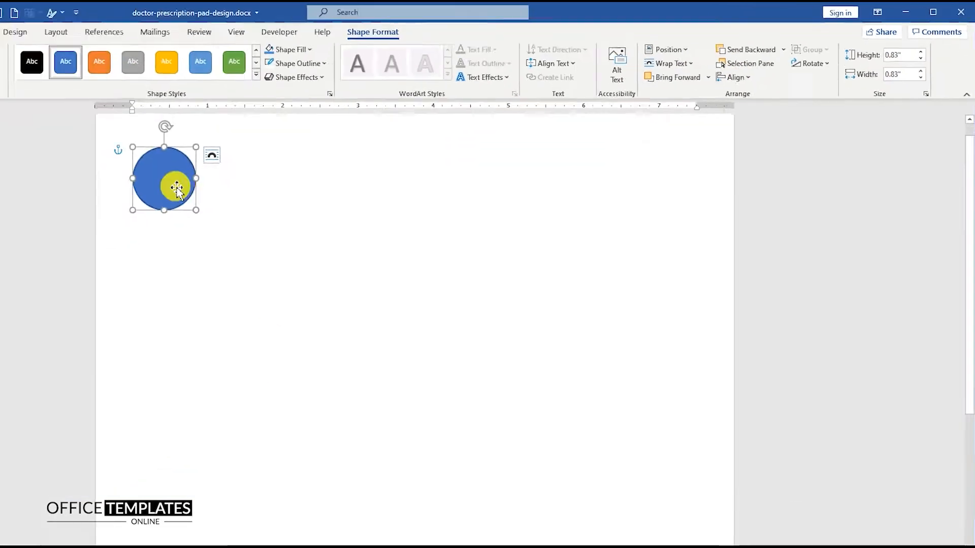
click(331, 188)
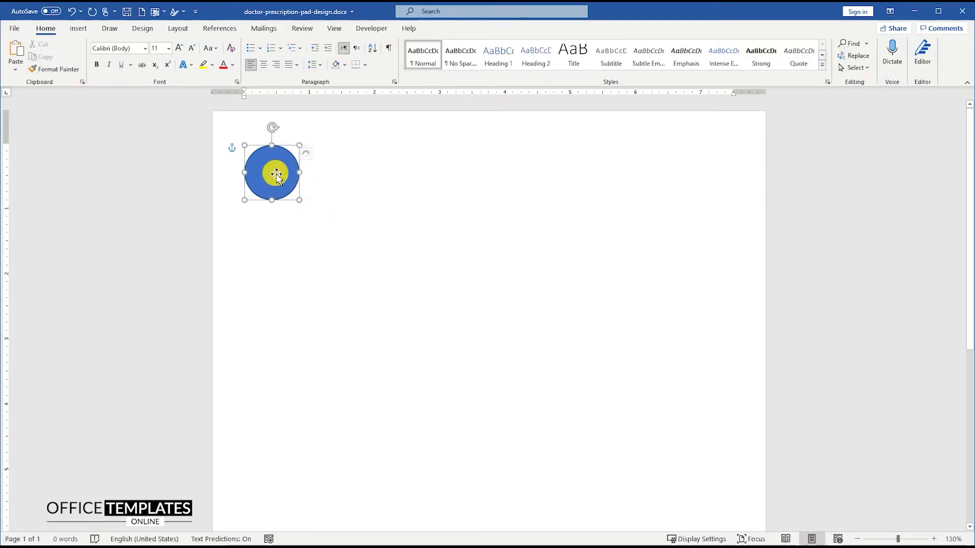
Step: Fill the circle with the recent light blue and remove its outline
right_click(277, 176)
click(311, 144)
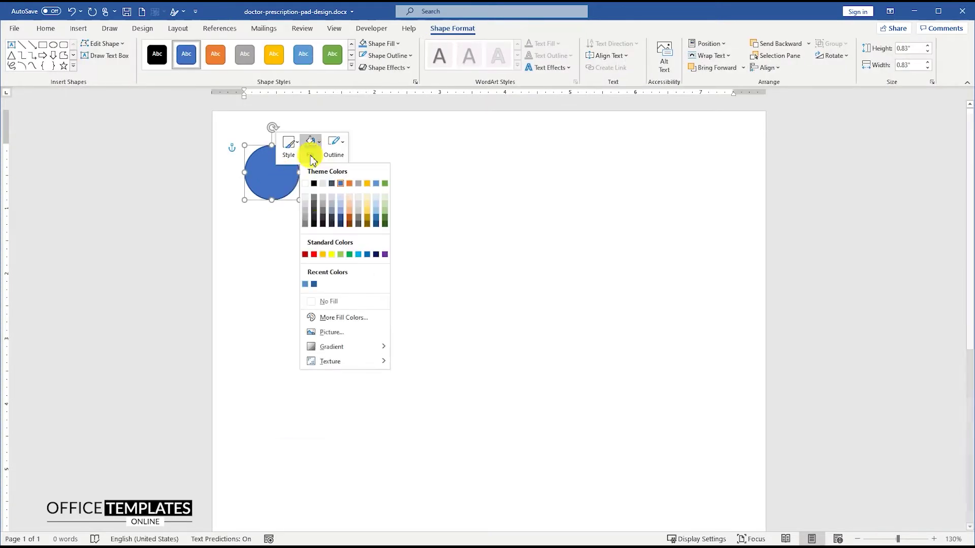
click(308, 287)
click(333, 145)
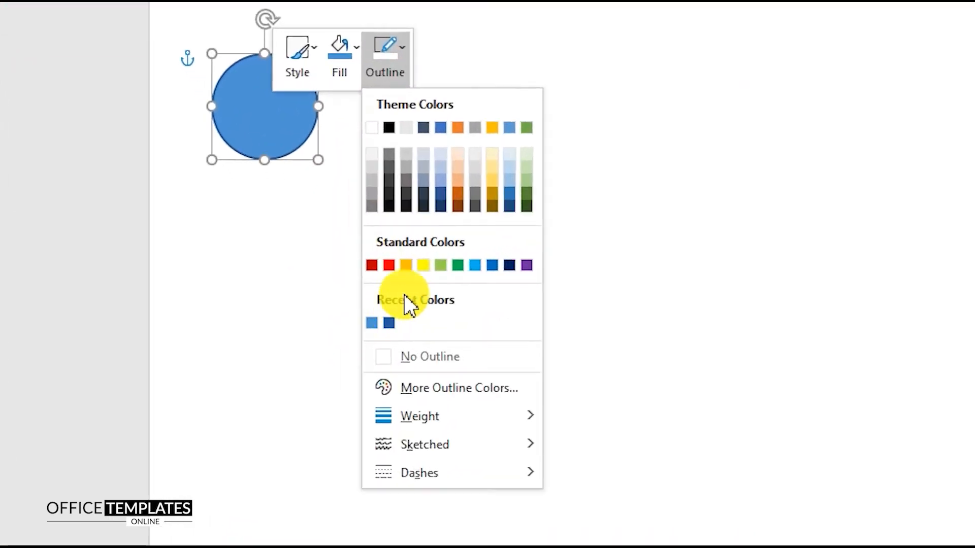
click(442, 357)
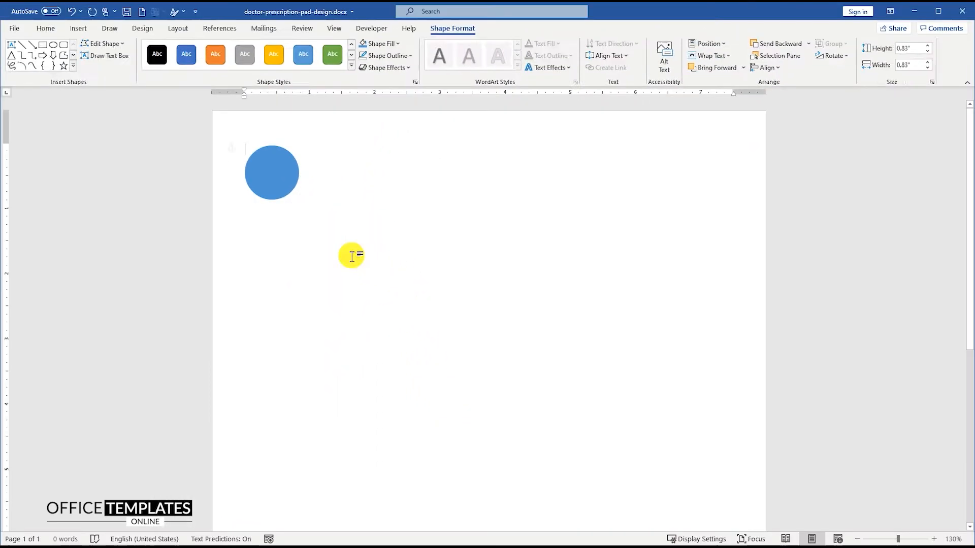
click(353, 255)
Step: Insert the dental tooth picture from this device
click(78, 28)
click(119, 55)
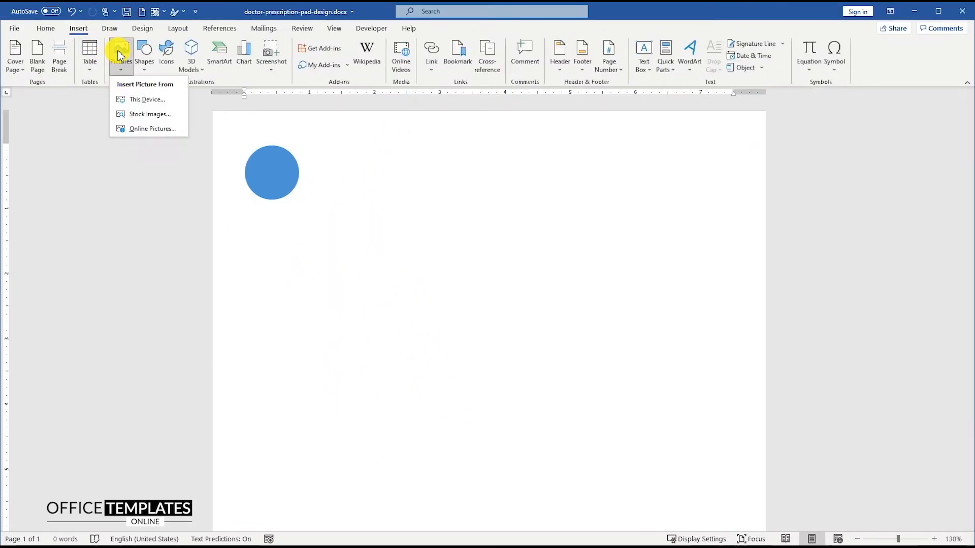
click(150, 101)
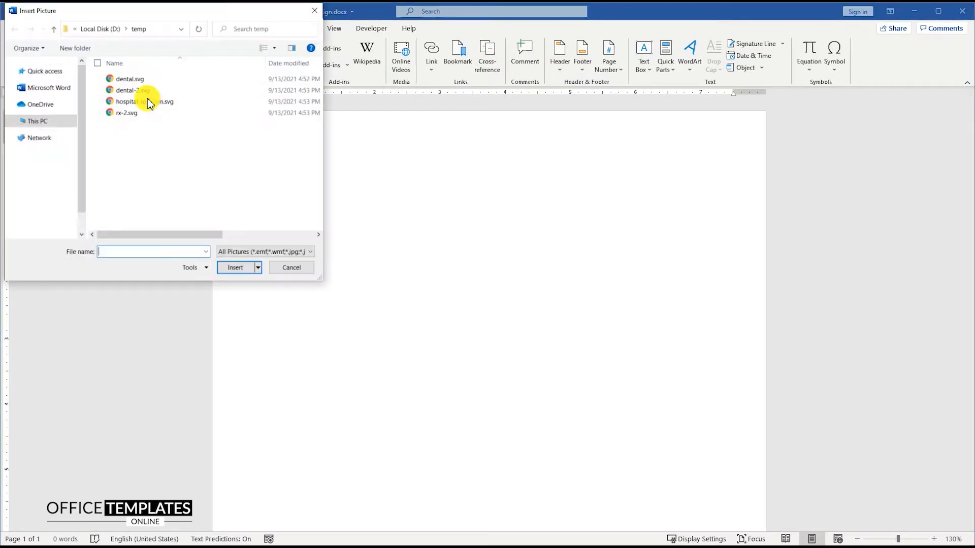
double_click(143, 89)
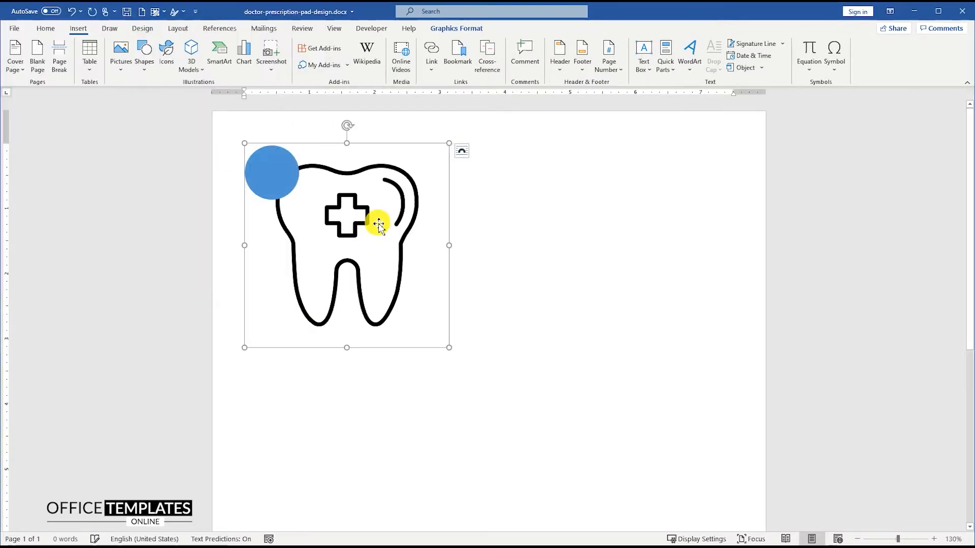
Step: Float the tooth graphic in front of text, shrink it to about 0.72" and move it onto the circle
click(463, 151)
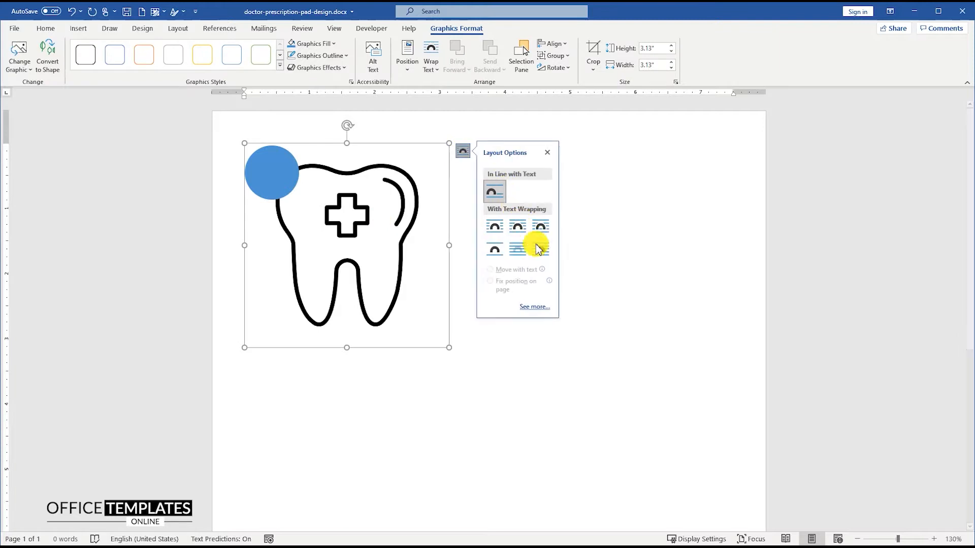
click(541, 249)
drag(449, 348, 286, 192)
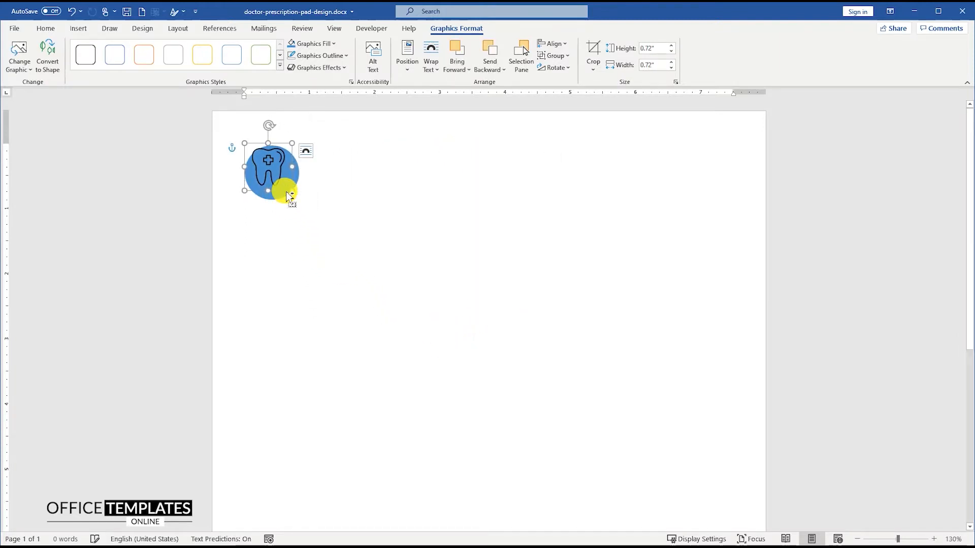
scroll(290, 197, up, 5)
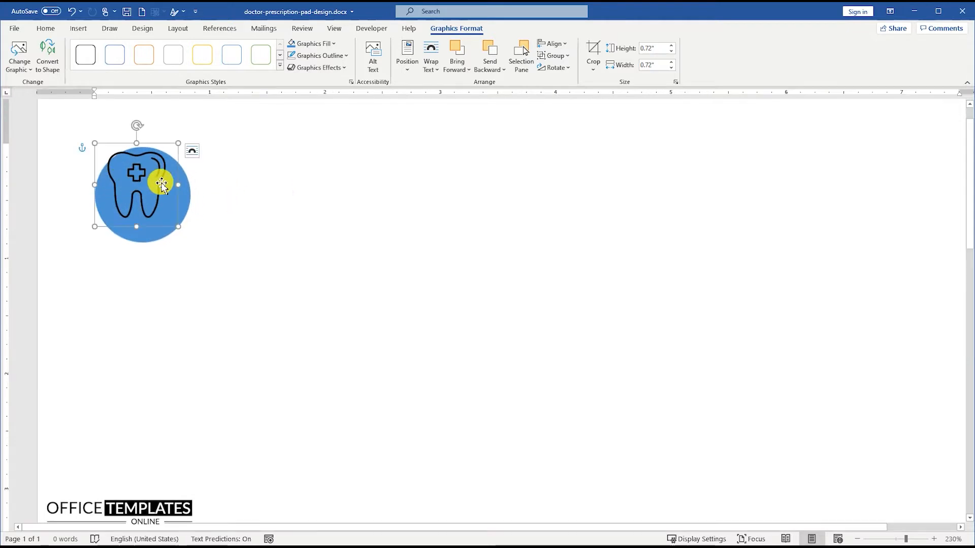
drag(162, 183, 169, 197)
right_click(169, 197)
Step: Make the tooth icon's fill and outline white
click(204, 166)
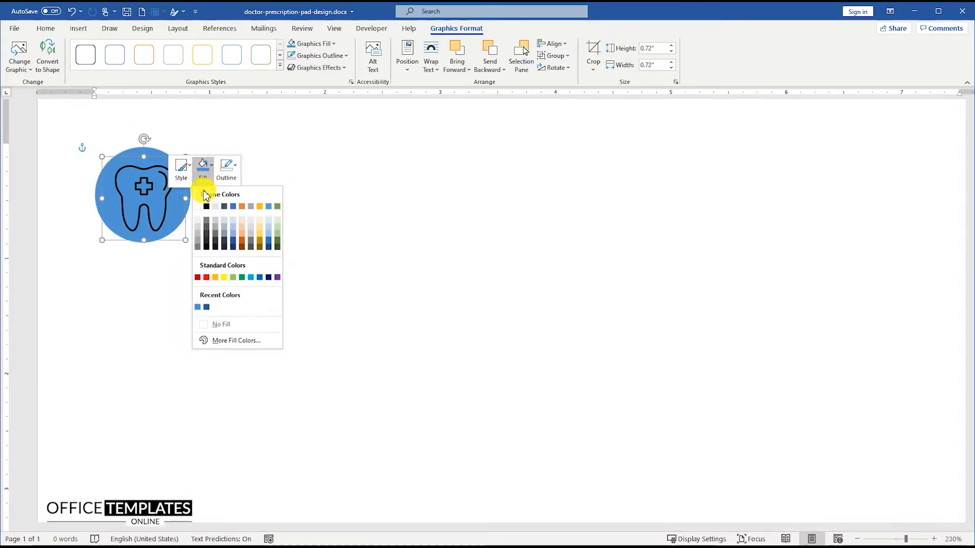
click(198, 208)
click(228, 164)
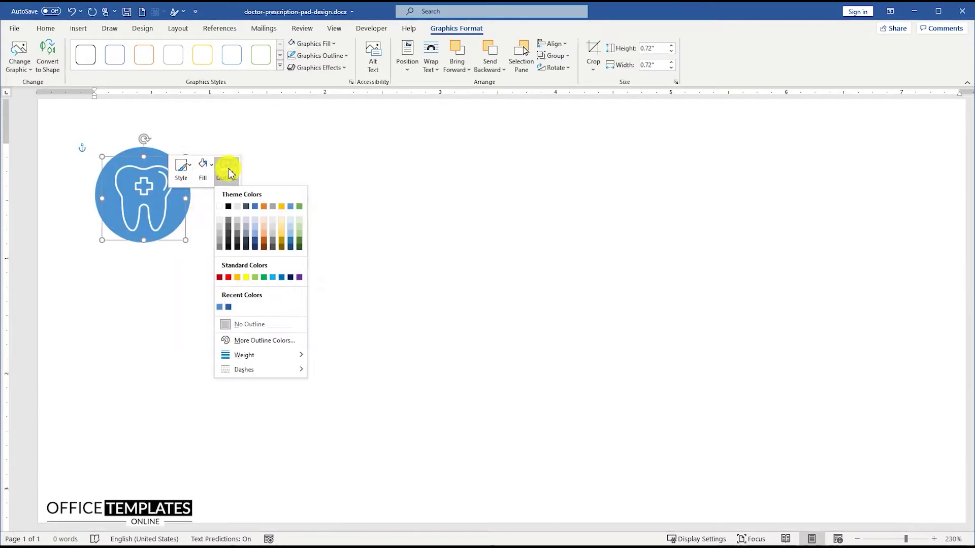
click(221, 207)
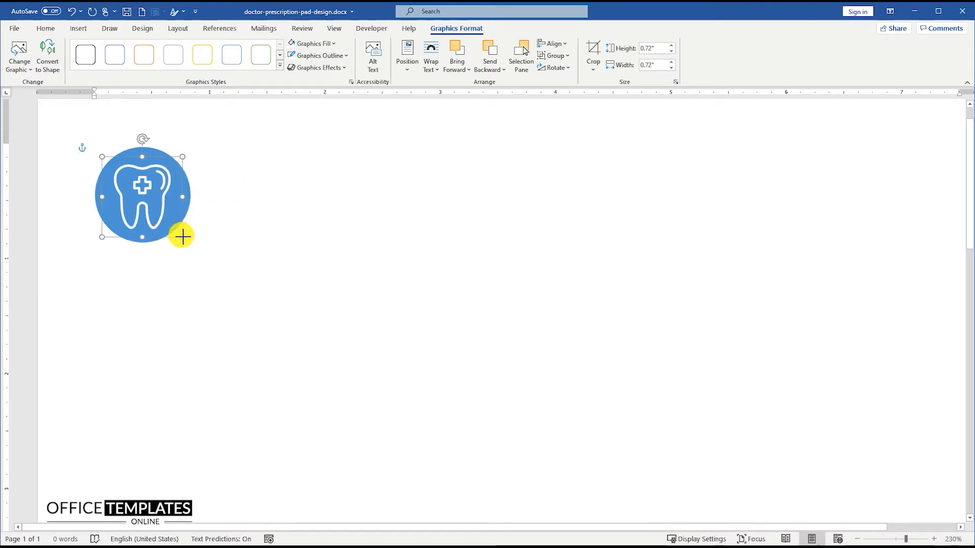
Step: Select the circle too and centre the tooth on it horizontally and vertically
shift+click(188, 194)
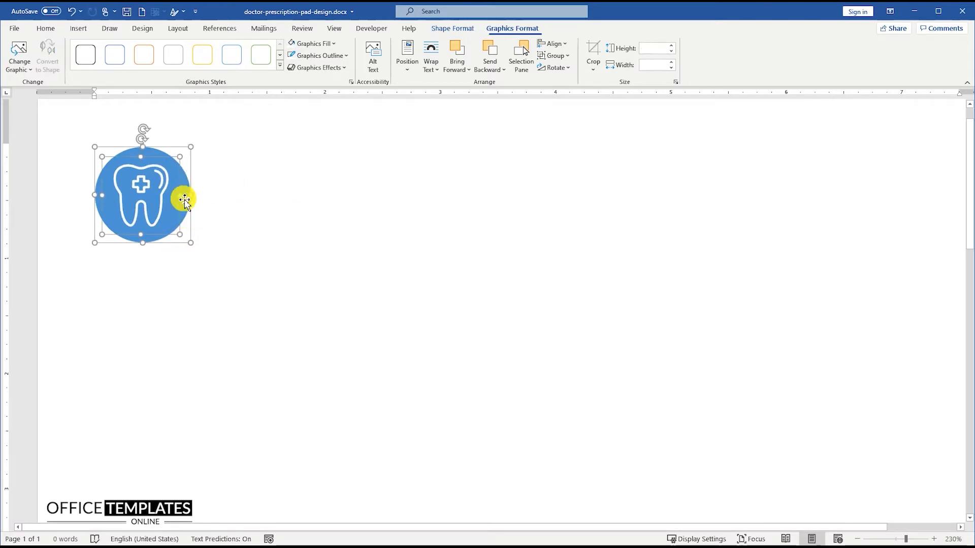
click(556, 44)
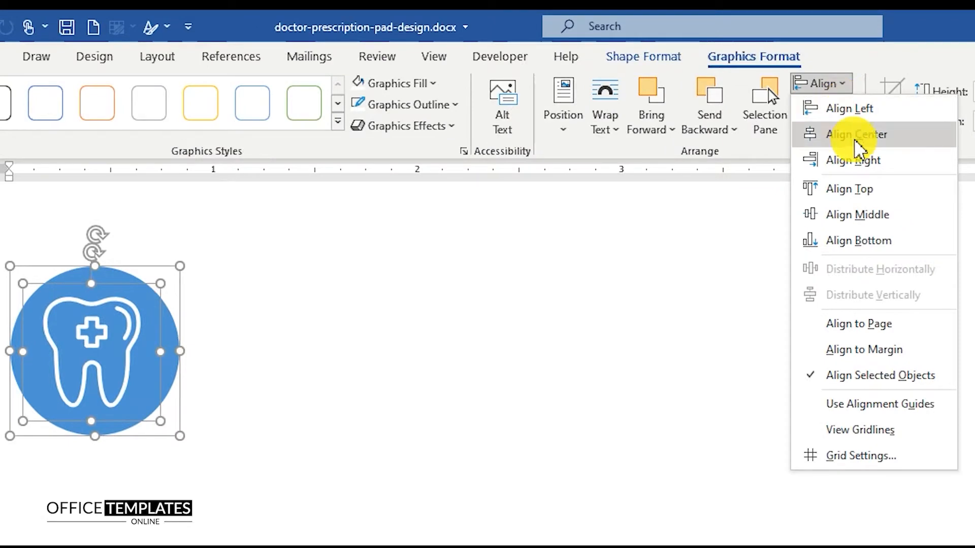
click(564, 56)
click(823, 83)
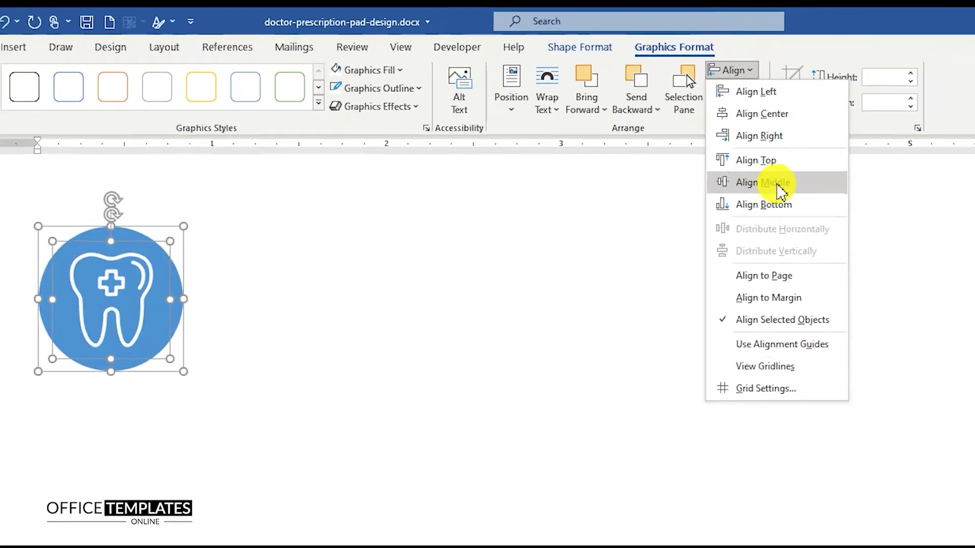
click(762, 183)
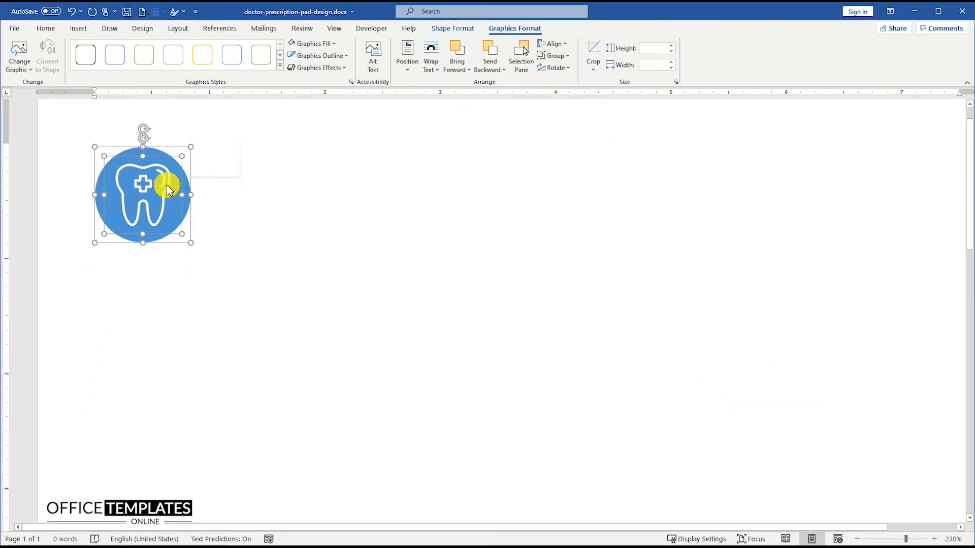
Step: Group the tooth and circle into one logo graphic and deselect it
right_click(169, 187)
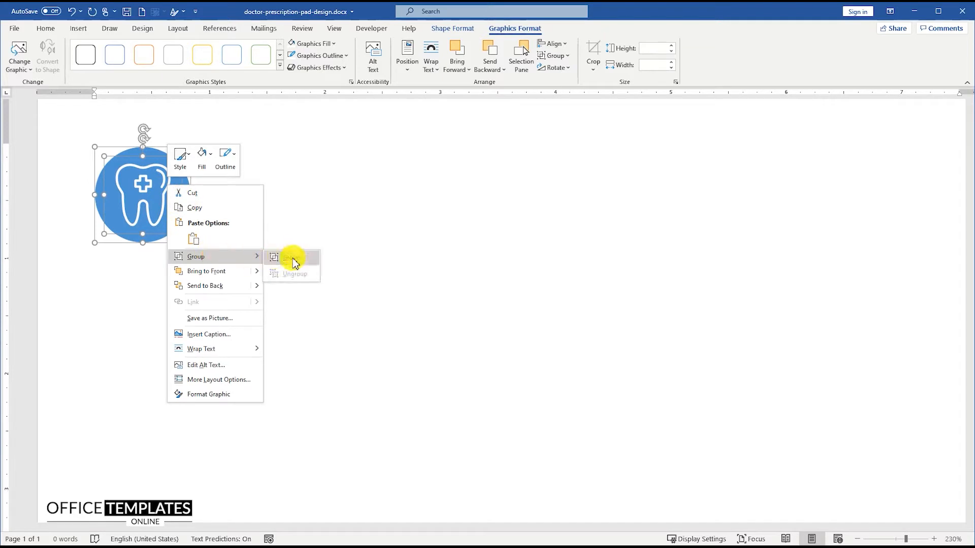
click(293, 260)
click(290, 224)
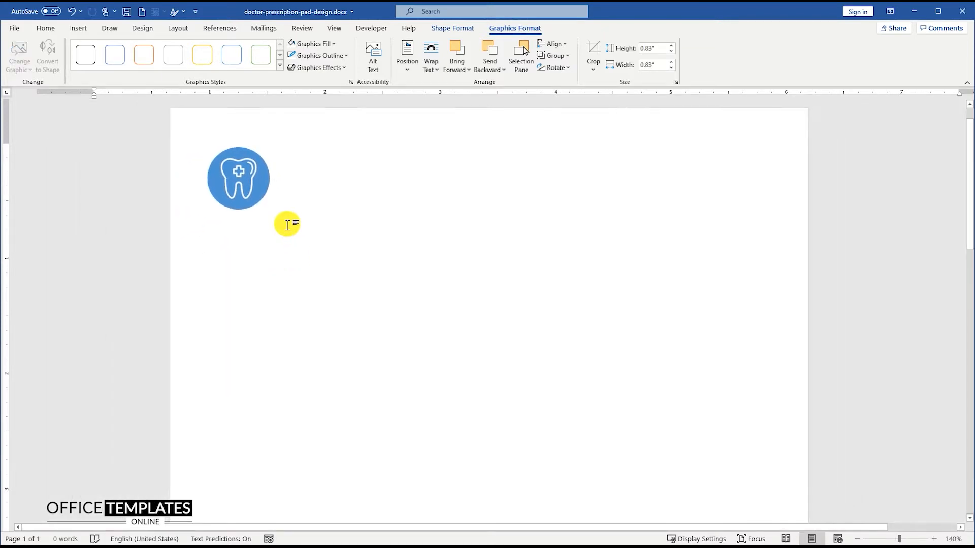
scroll(290, 224, down, 2)
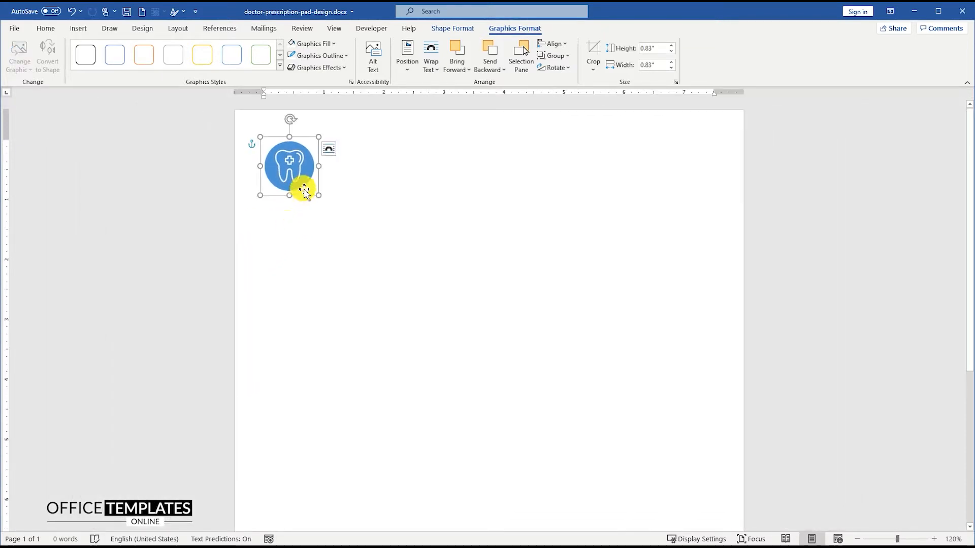
click(343, 193)
scroll(343, 193, up, 3)
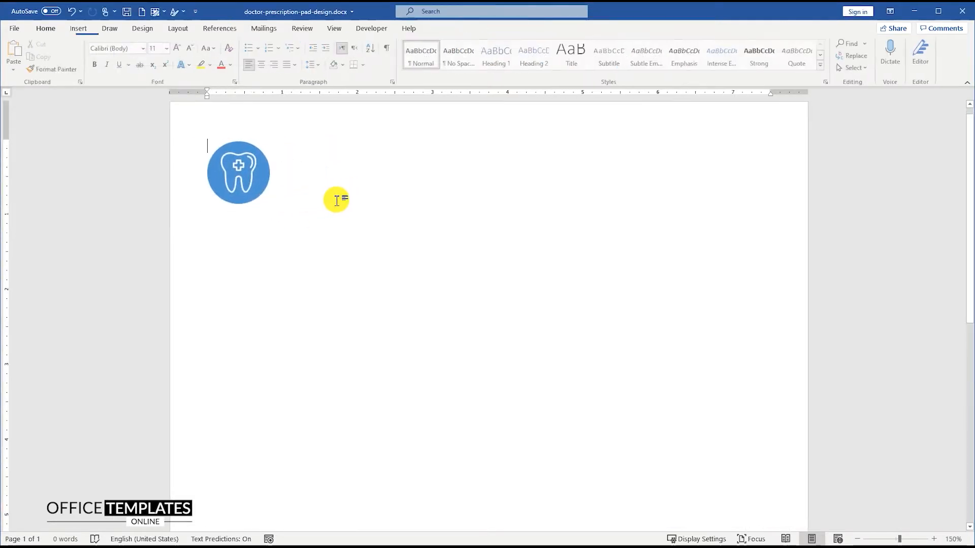
click(80, 28)
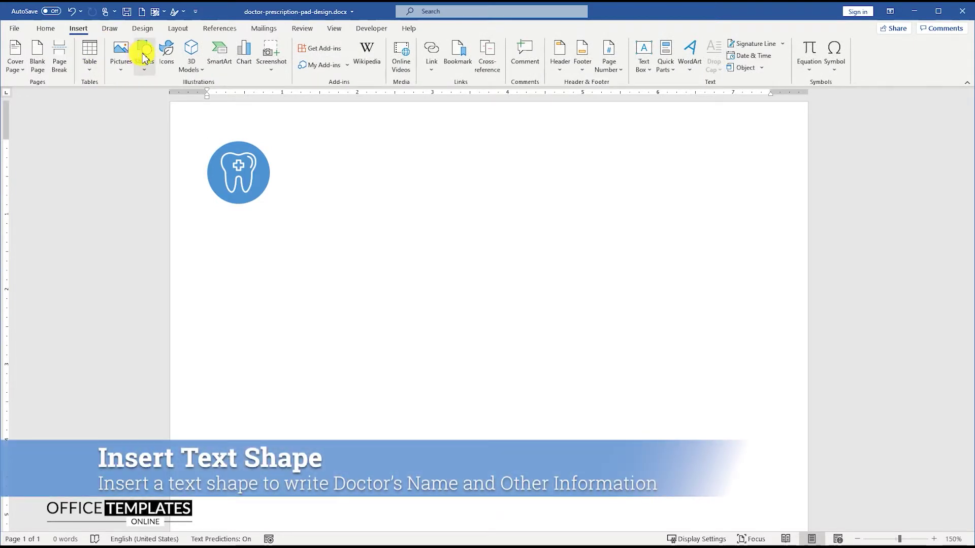
Step: Draw a text box right of the logo and enter the doctor's name, qualifications, title and department lines
click(146, 56)
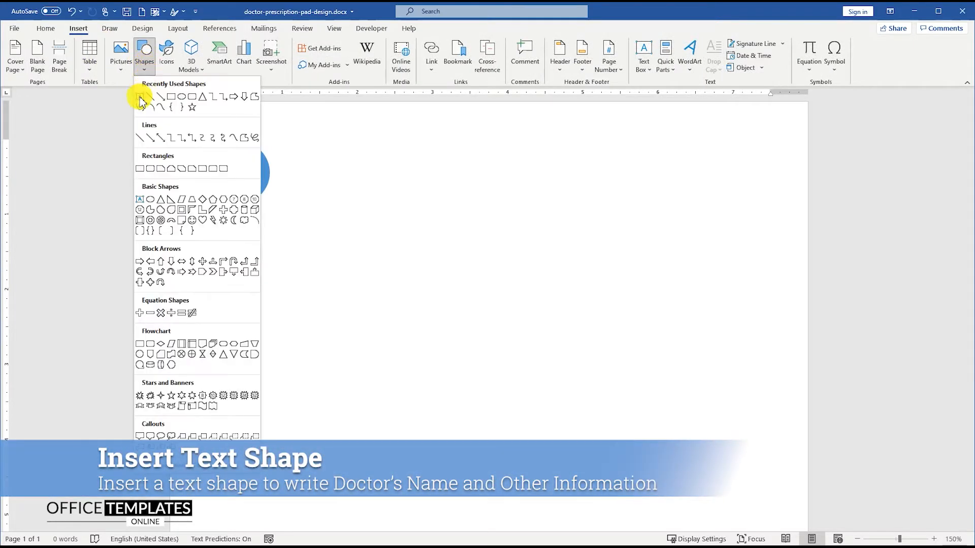
click(140, 97)
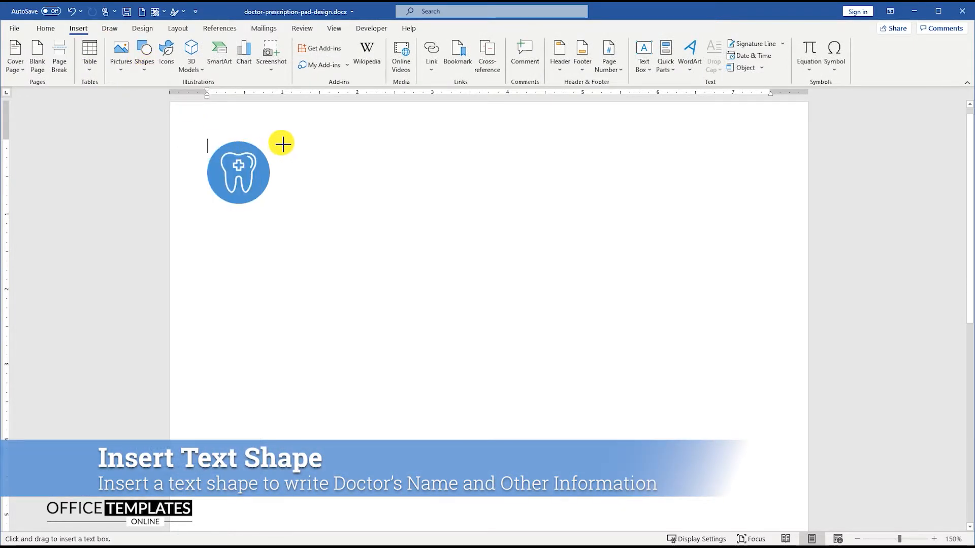
drag(283, 148, 548, 237)
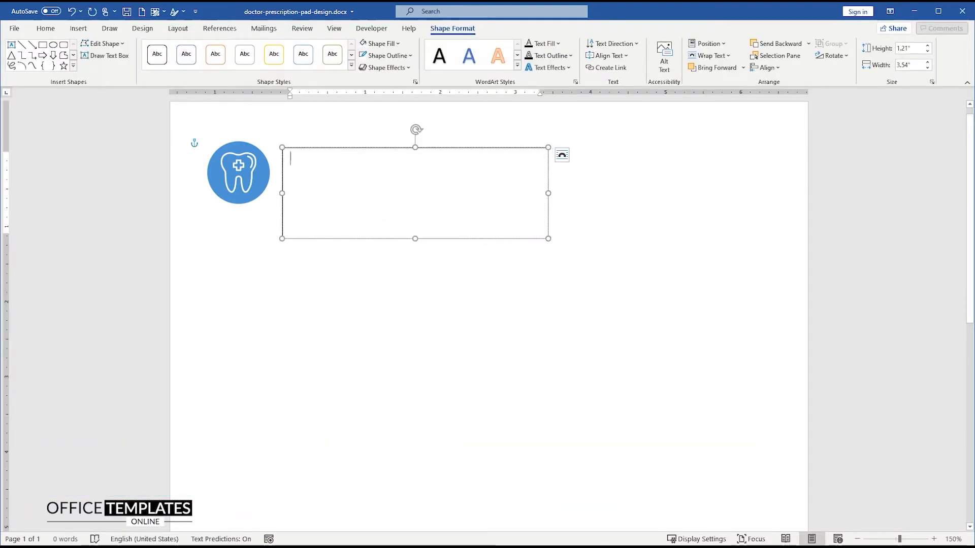
text(Dr. First Last Name)
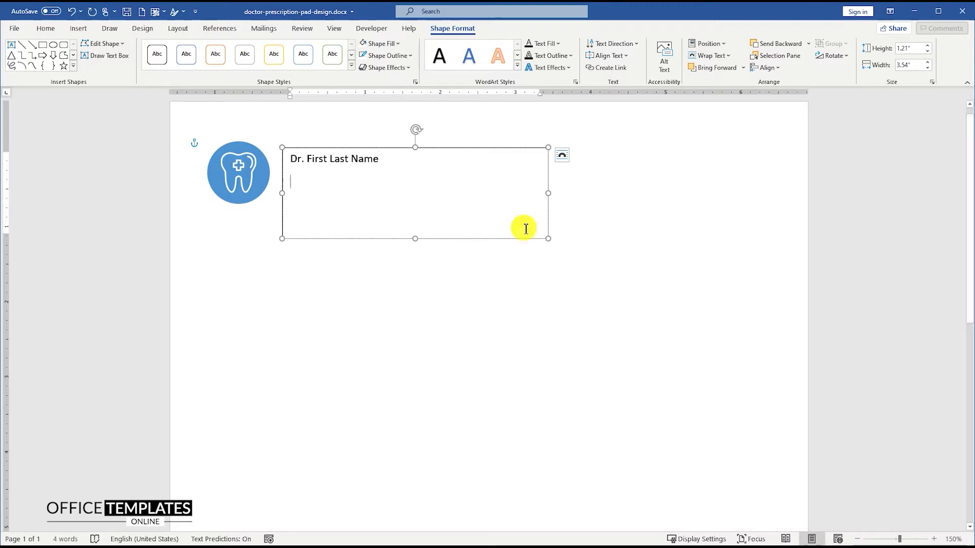
key(Return)
text(M. S)
text(Medical Officer)
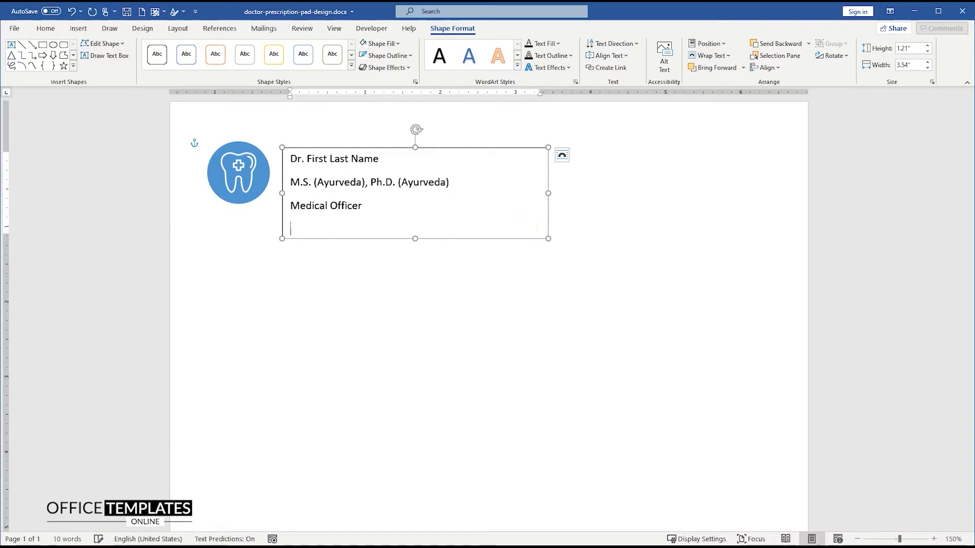
text(Dept. of Periodontics & Oral Medicine)
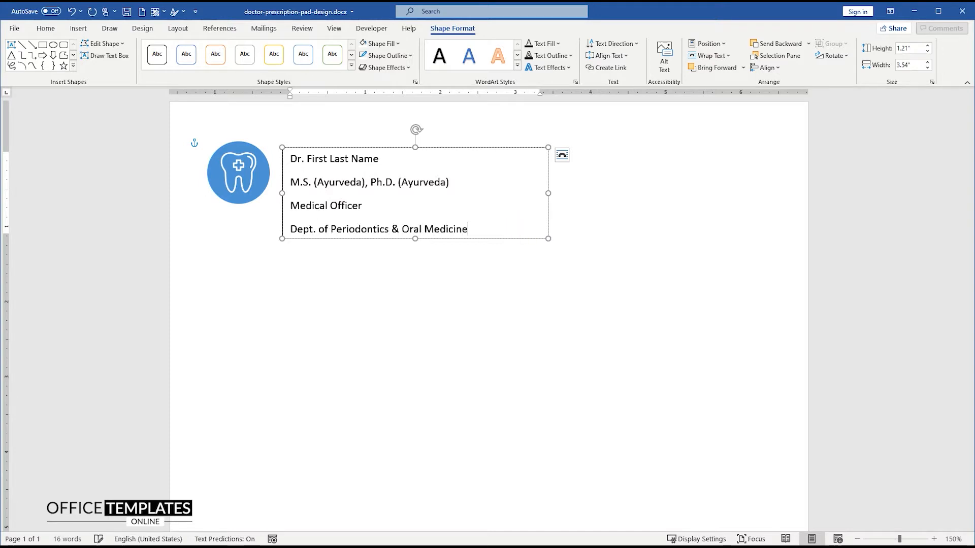
Step: Set all four detail lines in Alte Haas Grotesk with no space after paragraphs
drag(471, 229, 295, 162)
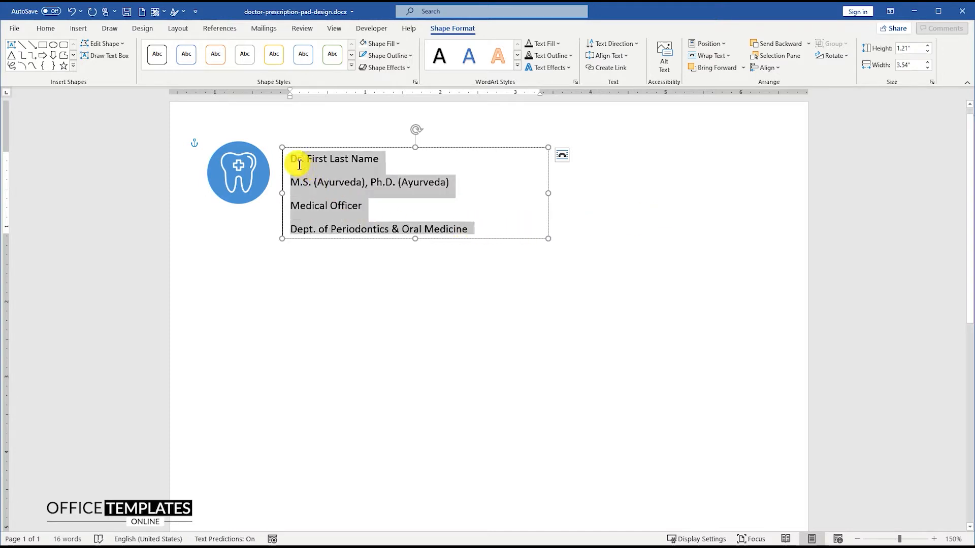
click(45, 28)
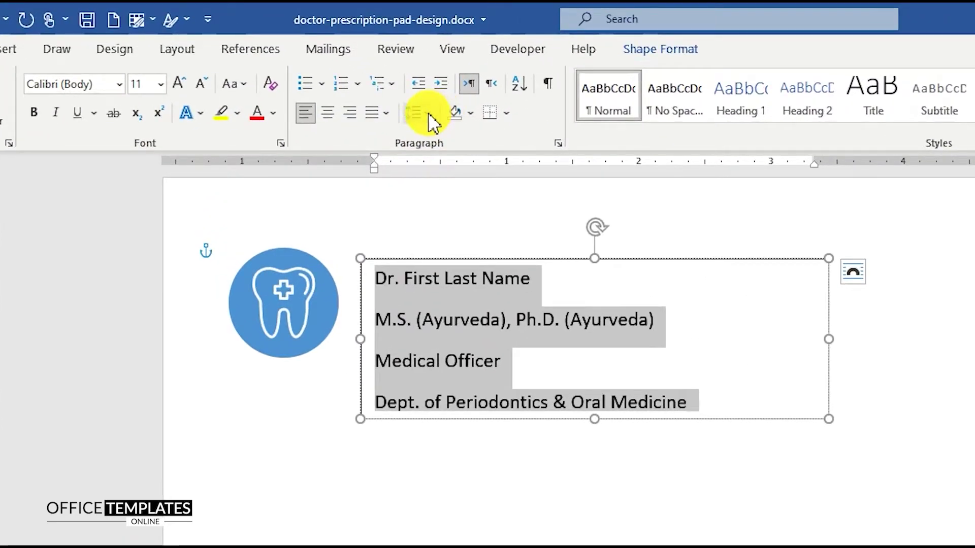
click(385, 98)
click(455, 346)
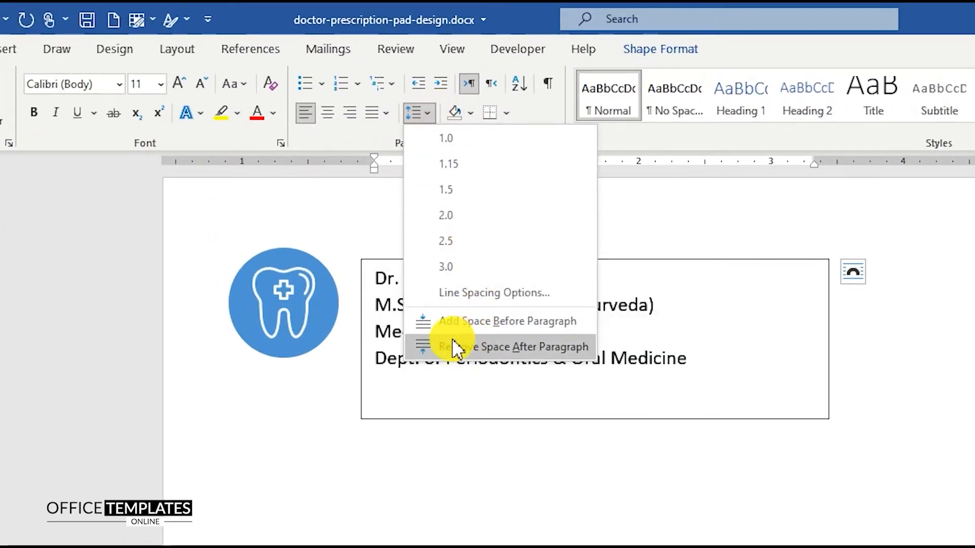
click(469, 349)
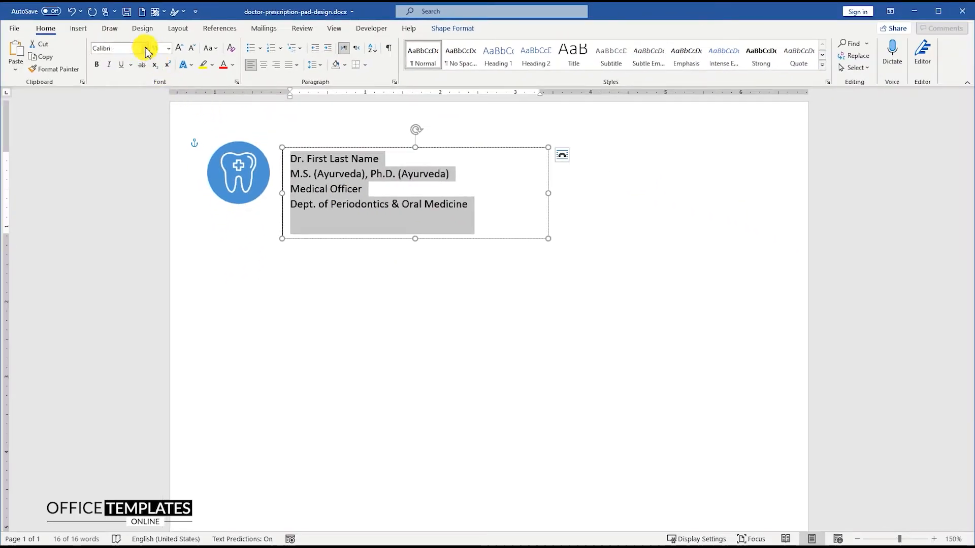
click(146, 50)
click(163, 154)
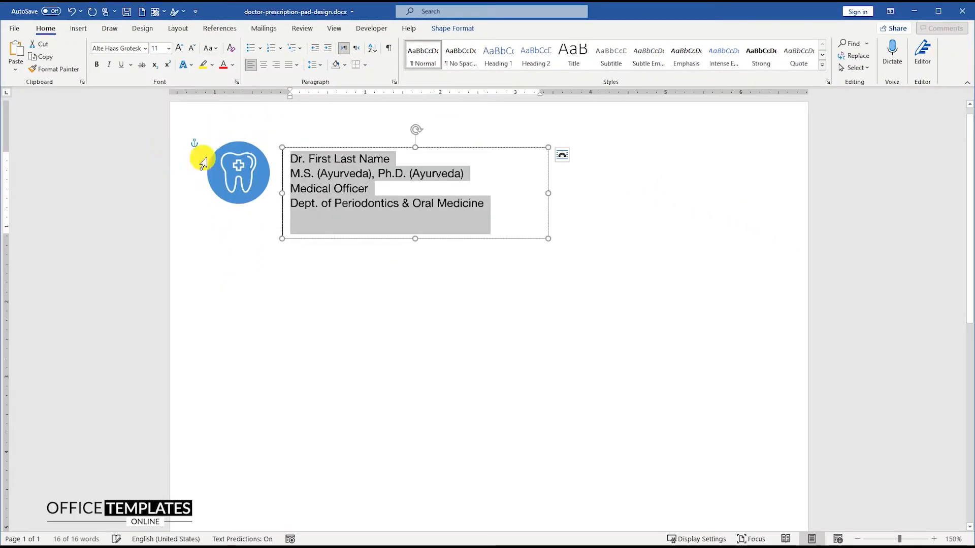
Step: Make the Dr. First Last Name line 21pt bold with added space below it
triple_click(375, 162)
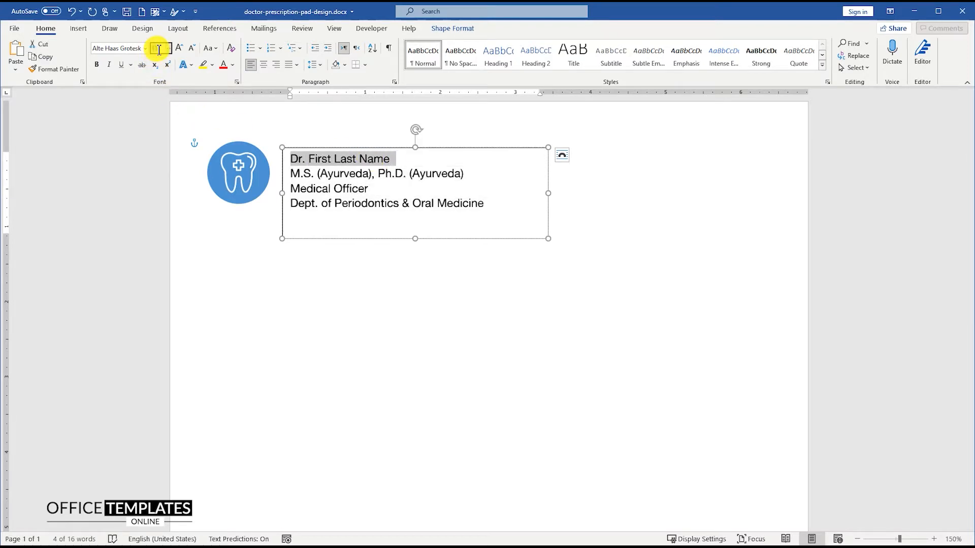
click(161, 48)
text(21)
key(Return)
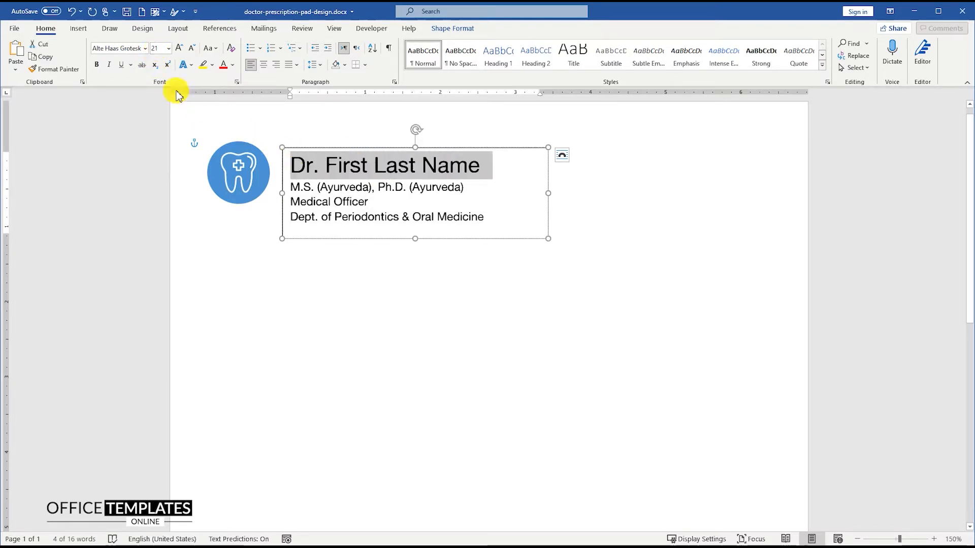
click(97, 65)
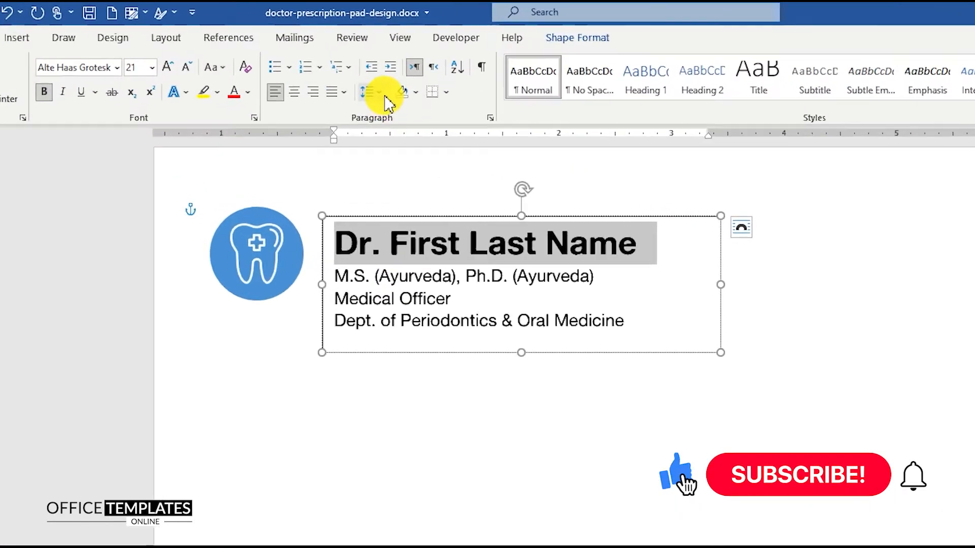
click(373, 92)
click(477, 297)
text(9)
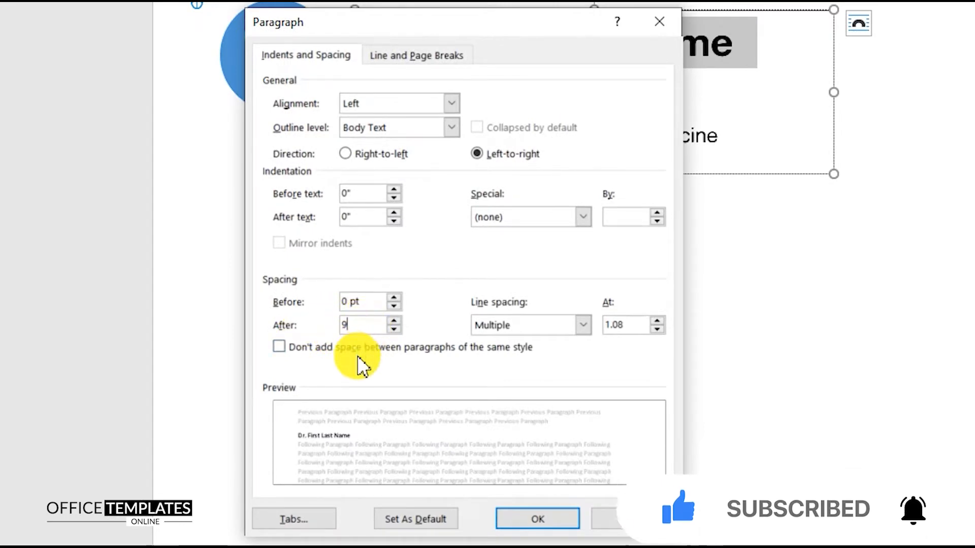
click(537, 519)
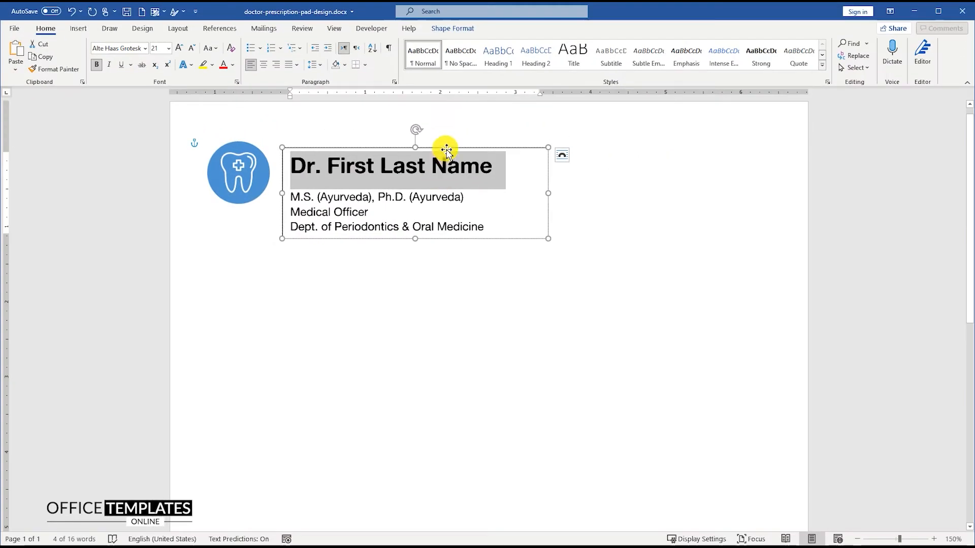
right_click(447, 149)
Step: Give the details text box no fill and no outline, and nudge it slightly upward
click(486, 119)
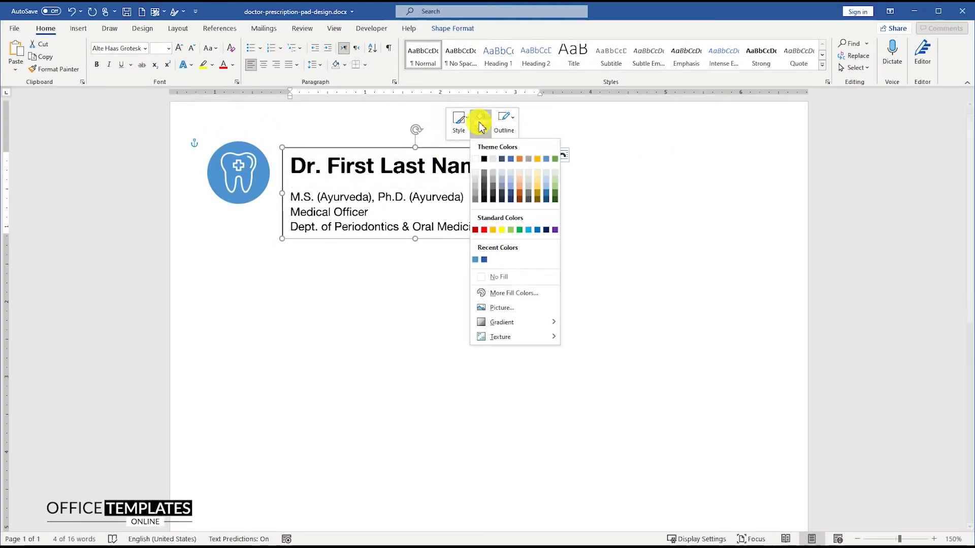
click(499, 274)
click(504, 118)
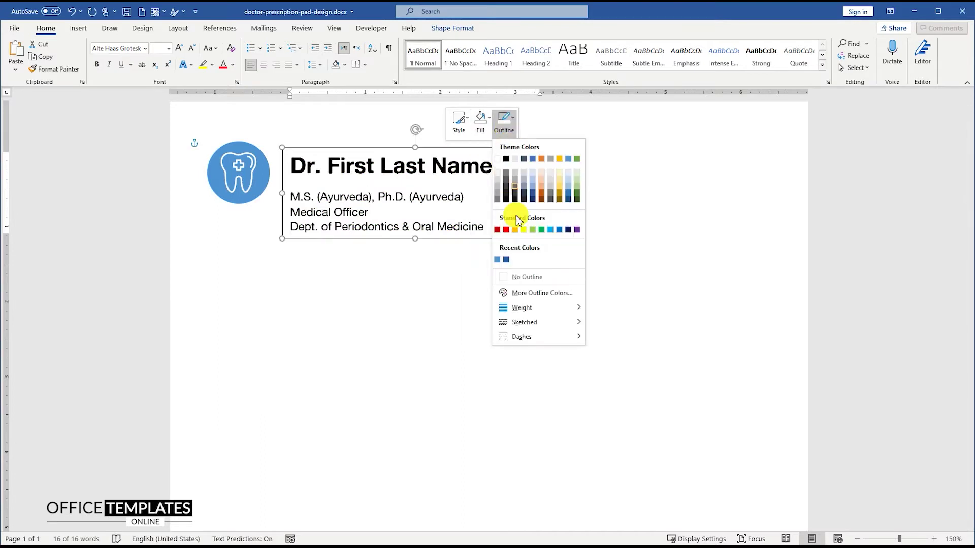
click(522, 278)
drag(344, 149, 344, 143)
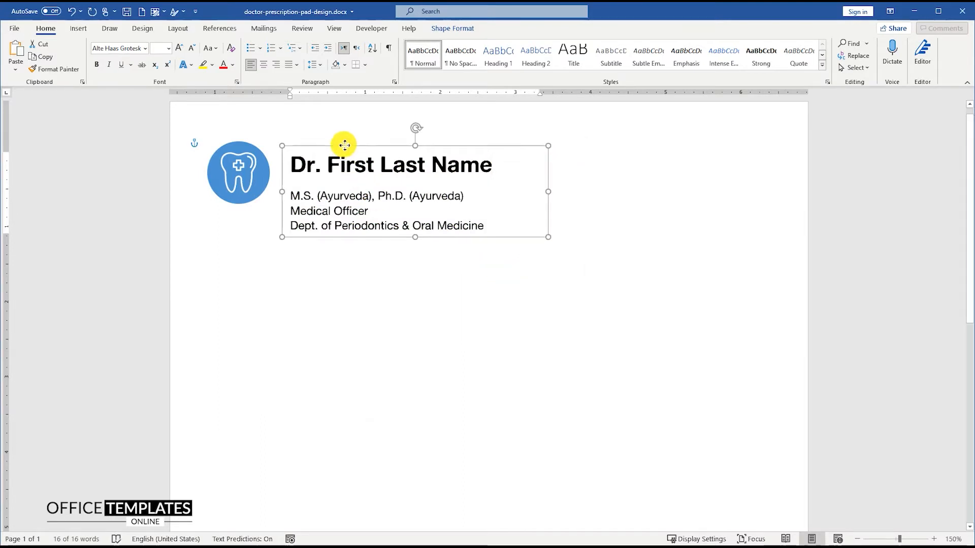
click(418, 271)
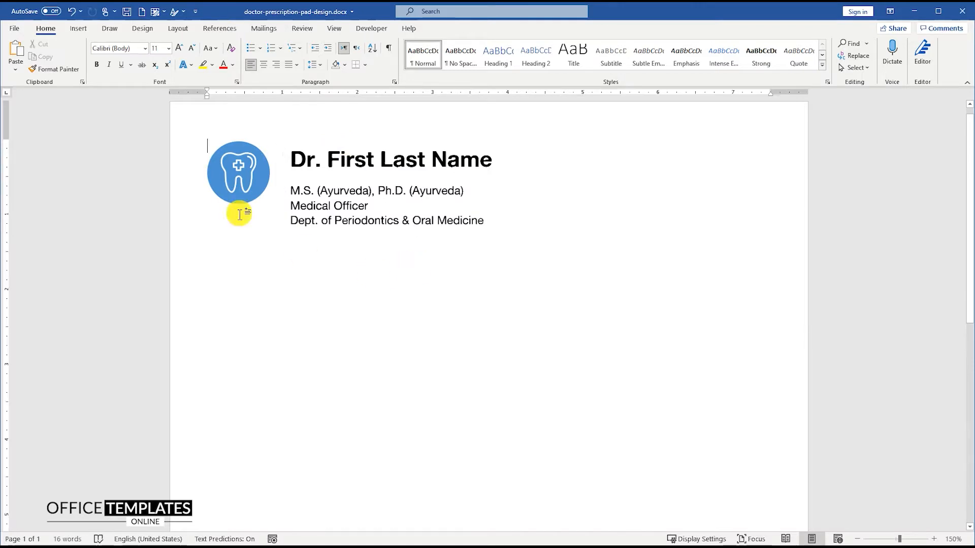
click(80, 31)
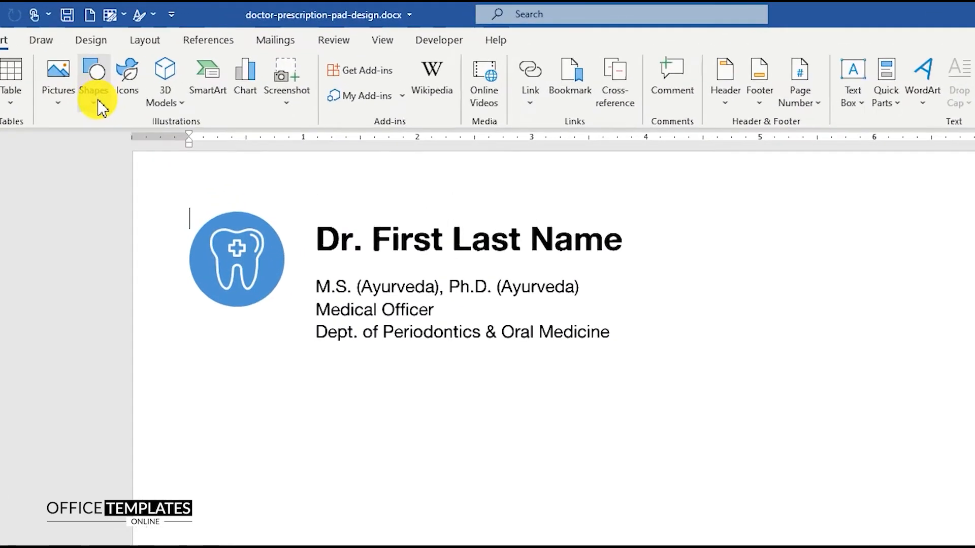
Step: Draw a straight horizontal line beneath the doctor's name
click(93, 80)
click(103, 144)
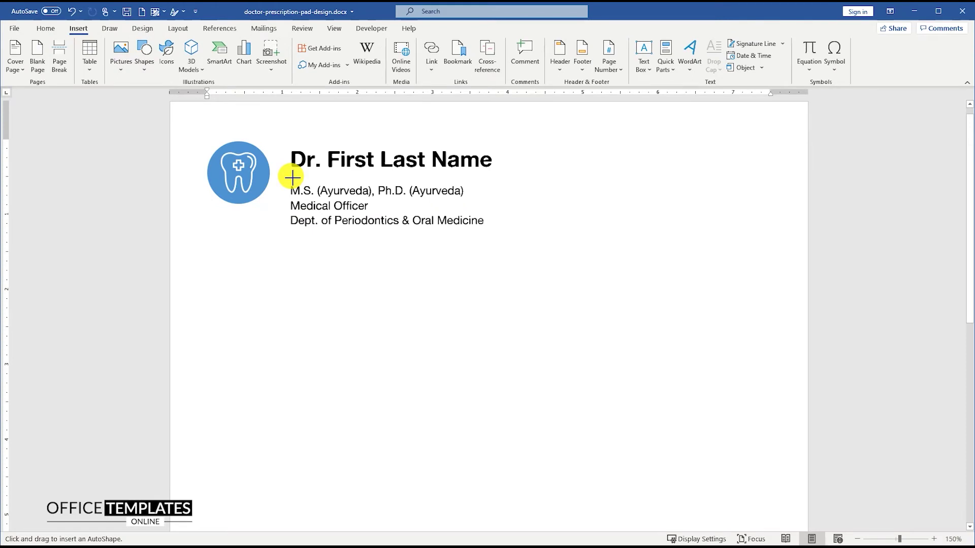
drag(293, 178, 489, 177)
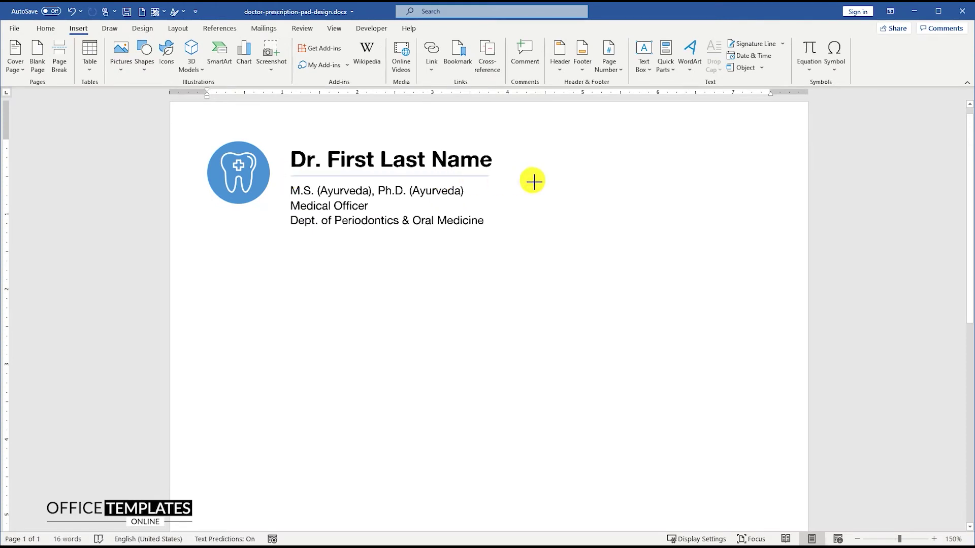
drag(729, 177, 727, 177)
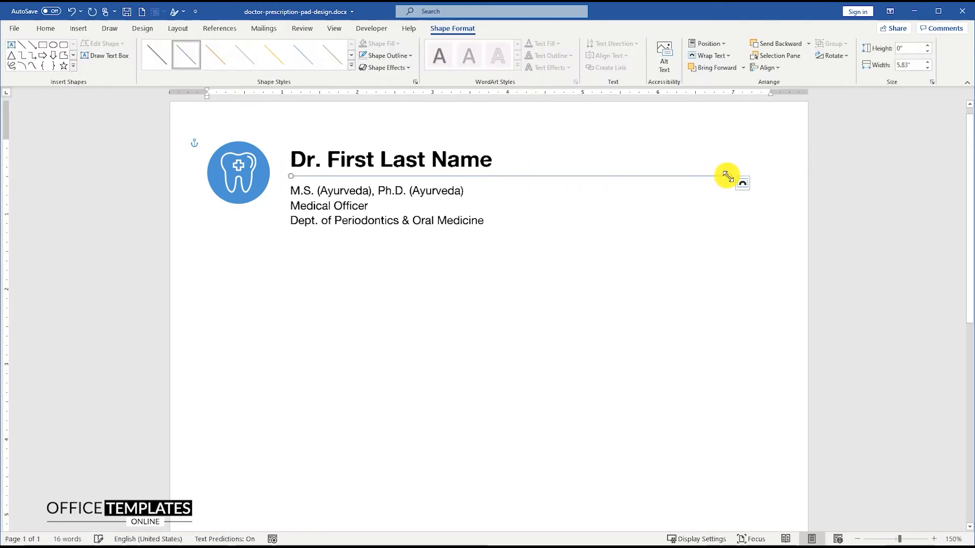
Step: Make the line 1½ pt blue and extend it right toward the margin
right_click(729, 177)
click(788, 146)
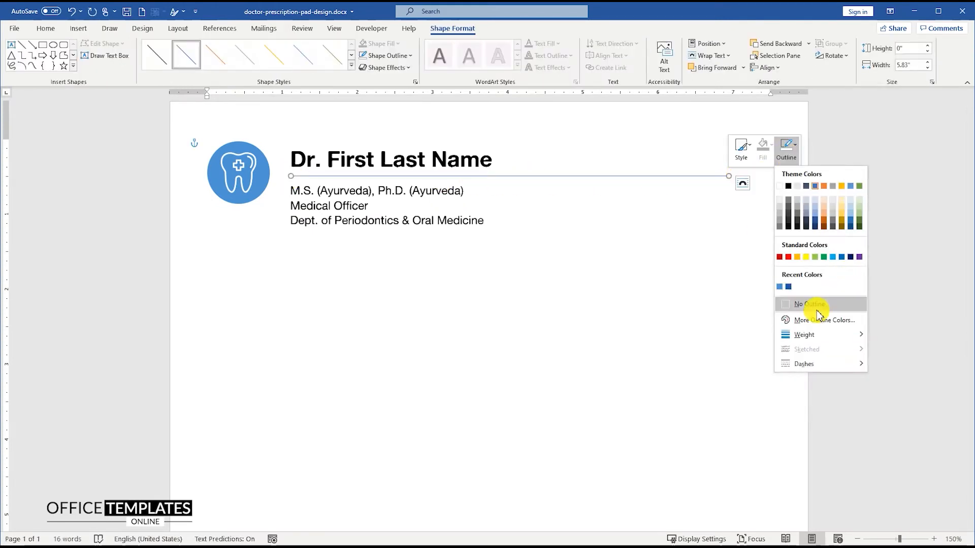
click(806, 336)
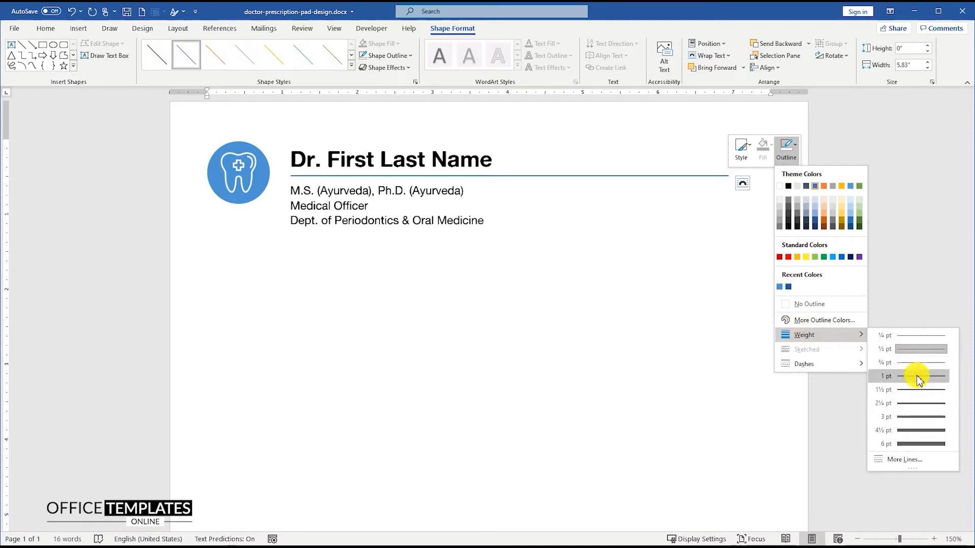
click(916, 391)
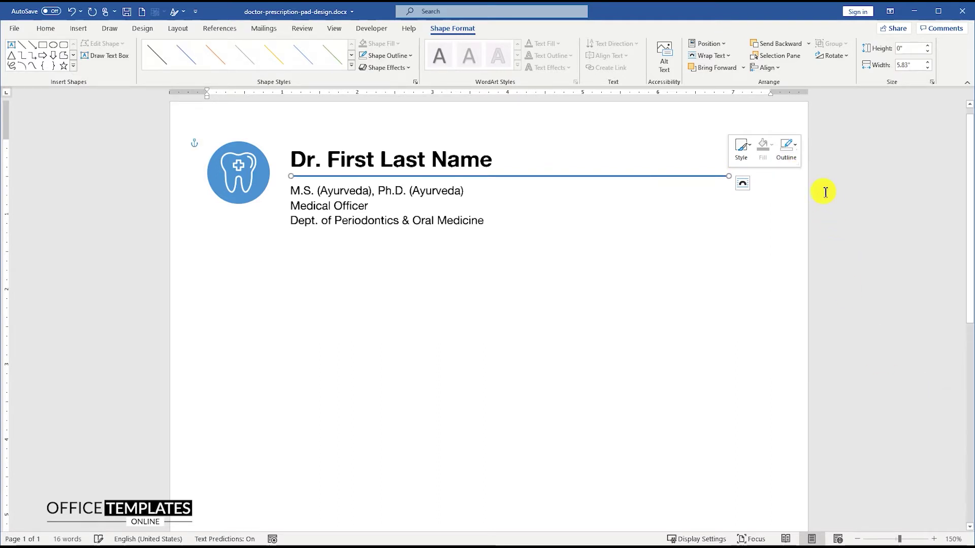
click(789, 147)
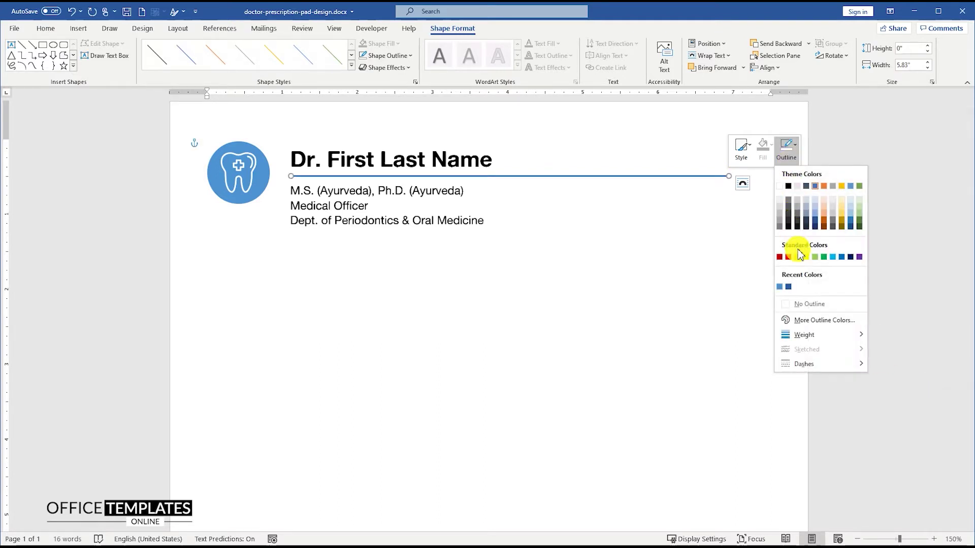
click(783, 288)
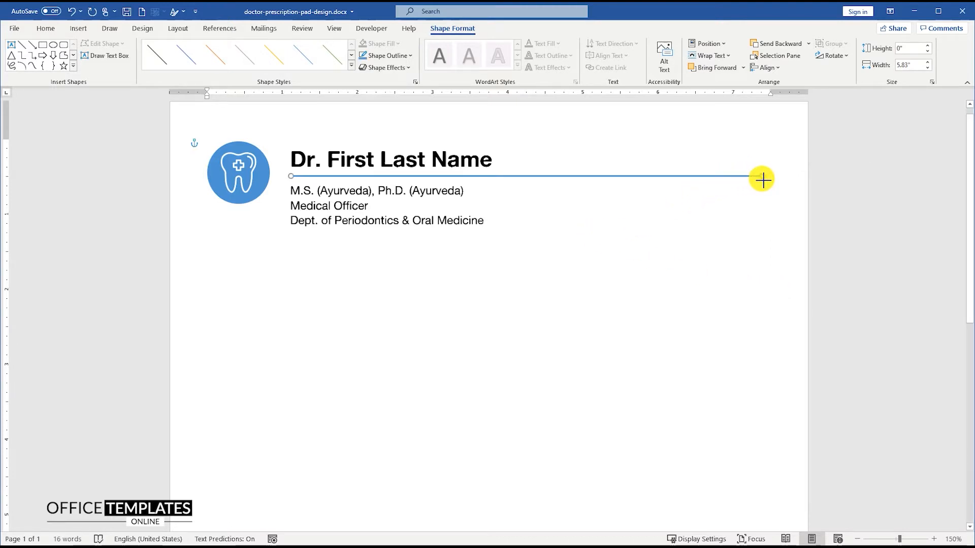
drag(761, 181, 761, 178)
Step: Draw a wide rectangle band across the page below the doctor's details
click(319, 246)
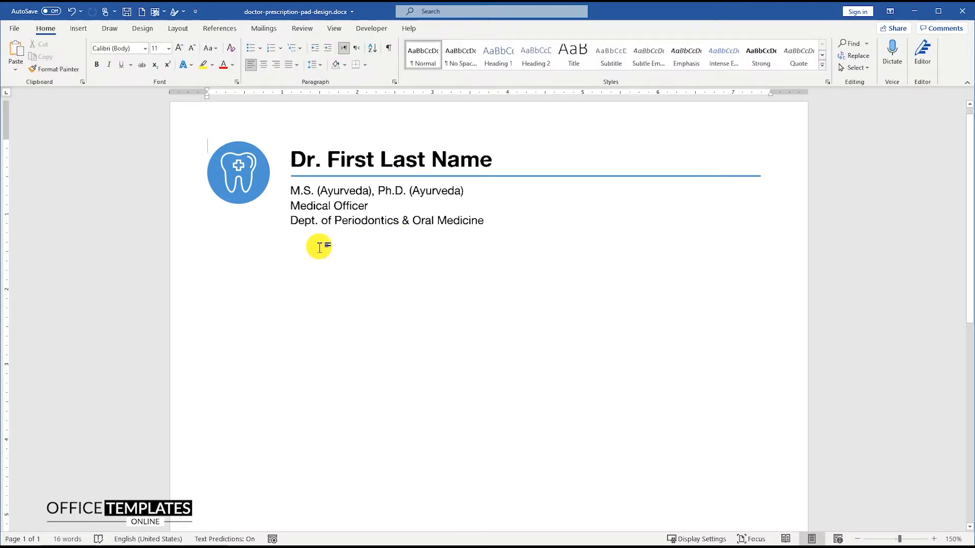
click(79, 28)
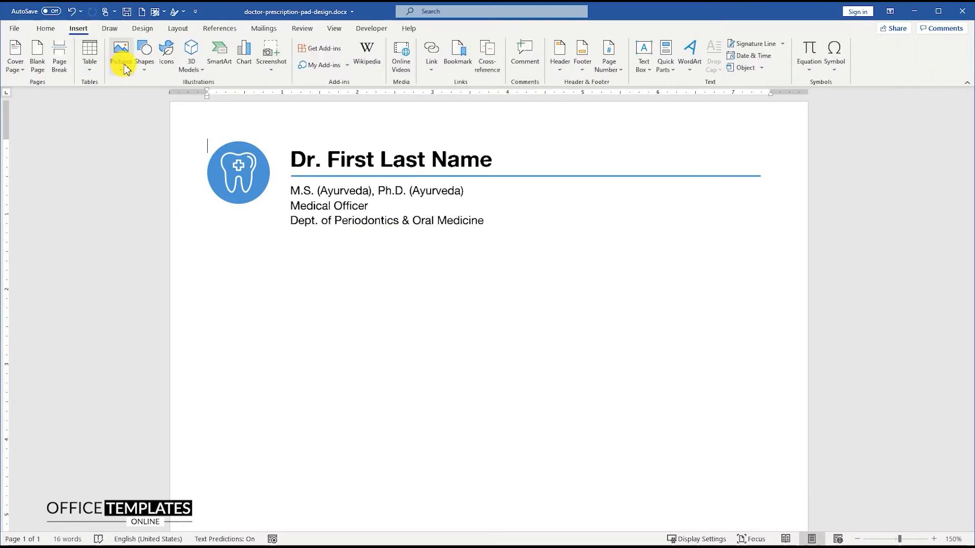
click(145, 70)
click(170, 99)
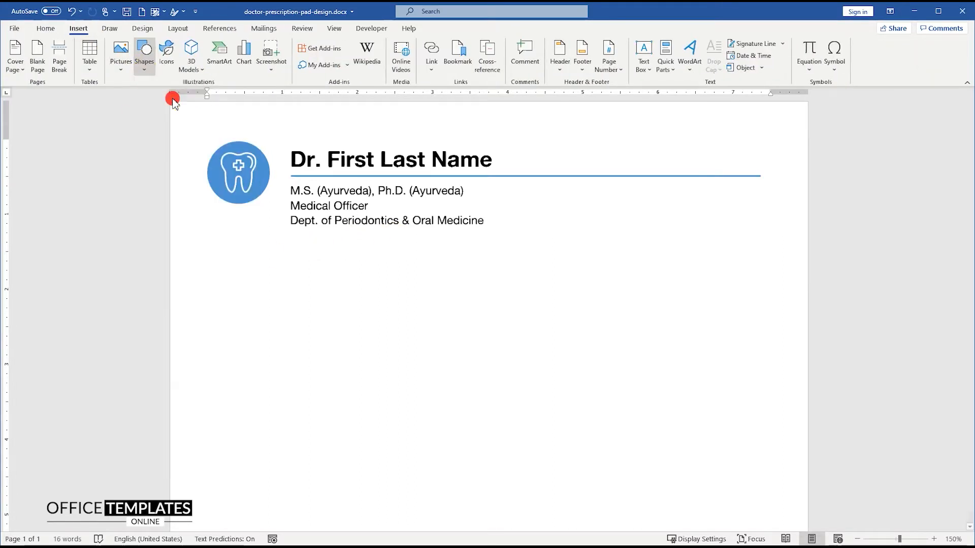
drag(172, 267, 810, 288)
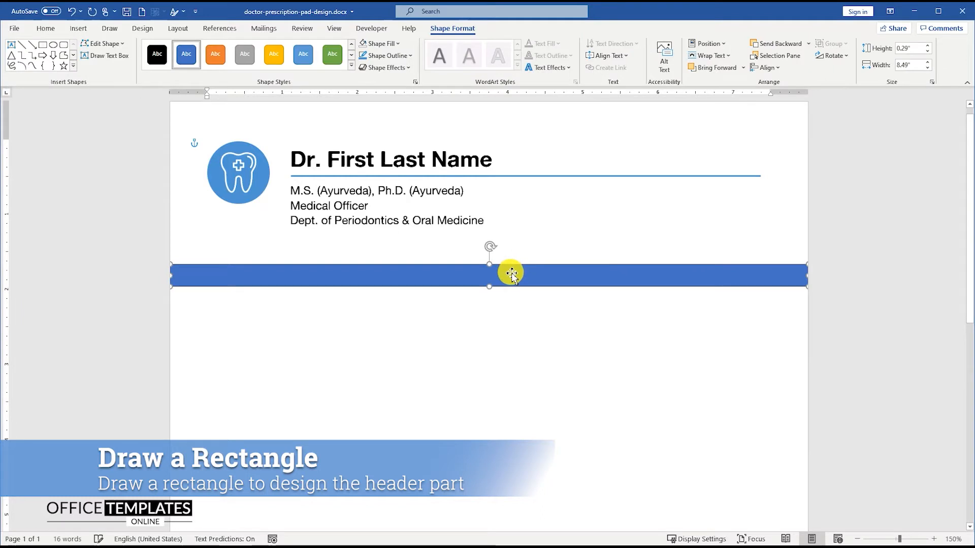
Step: Fill the band blue, remove its outline and nudge it up
right_click(522, 276)
click(546, 246)
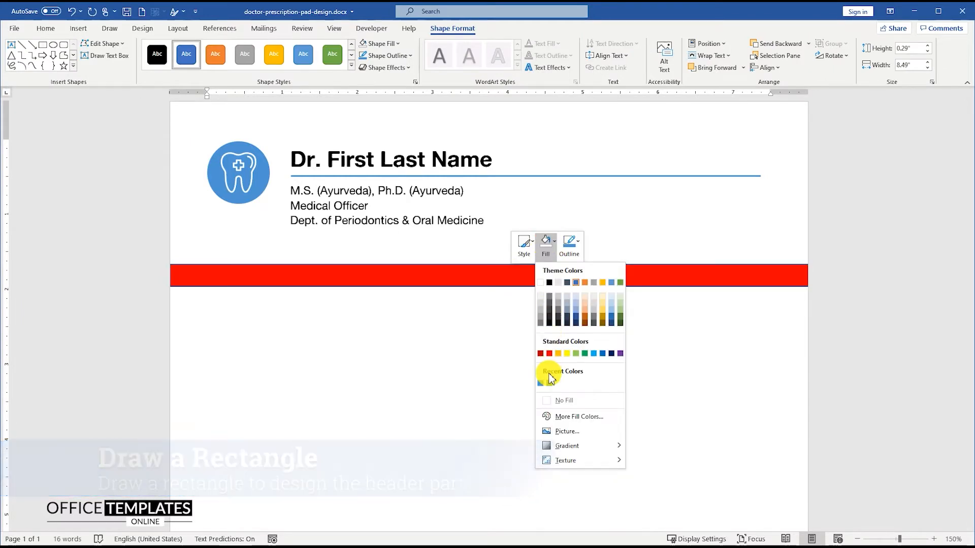
click(541, 382)
click(569, 244)
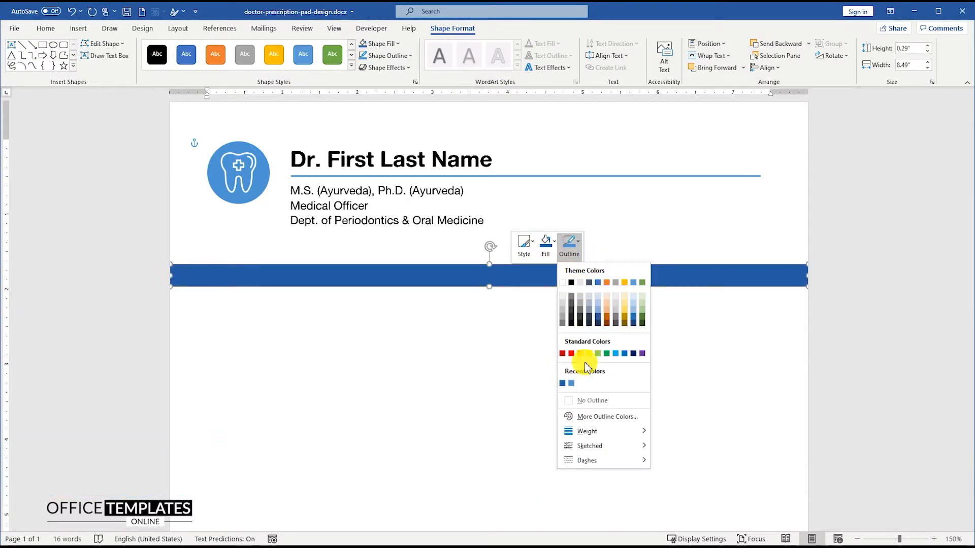
click(591, 401)
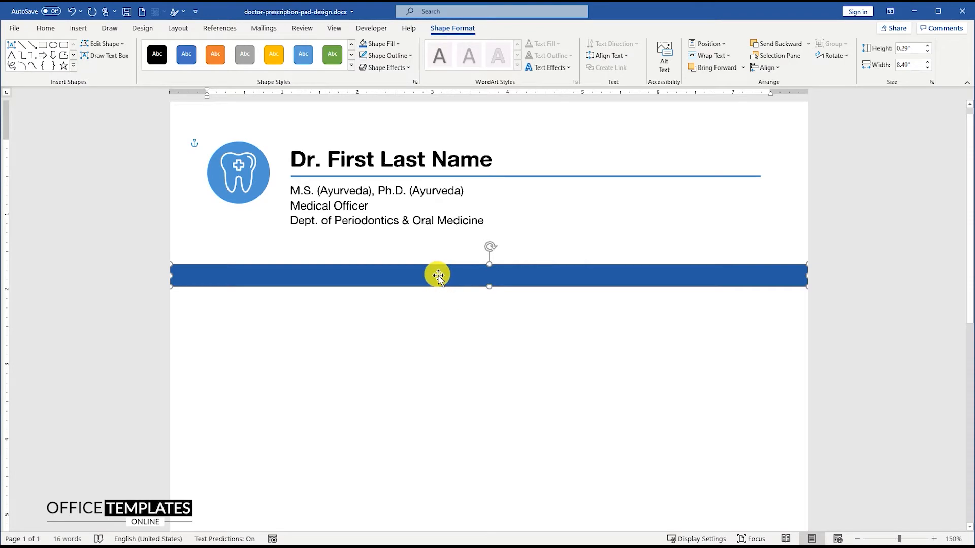
key(Up)
key(Up)
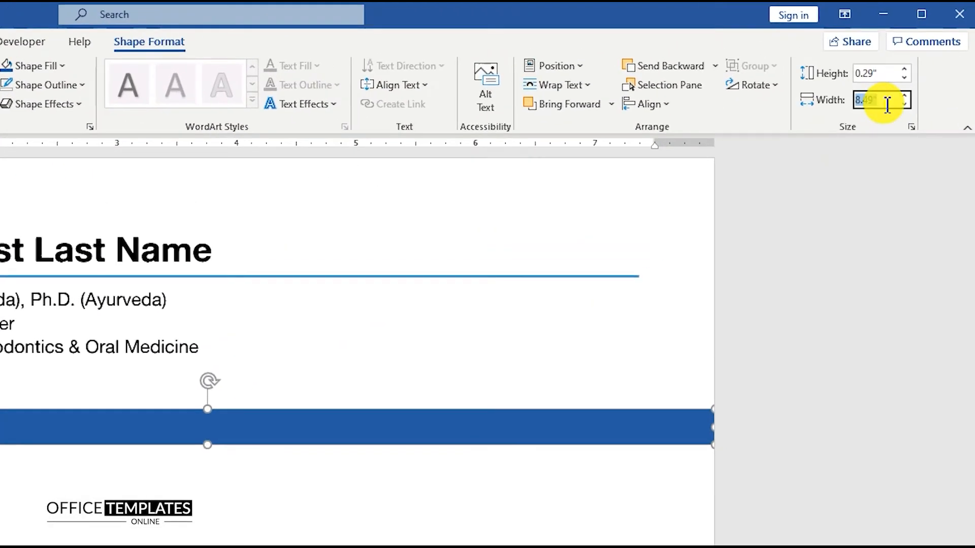
text(8.5)
Step: Set the band's width to 8.5" and align it to the page
key(Return)
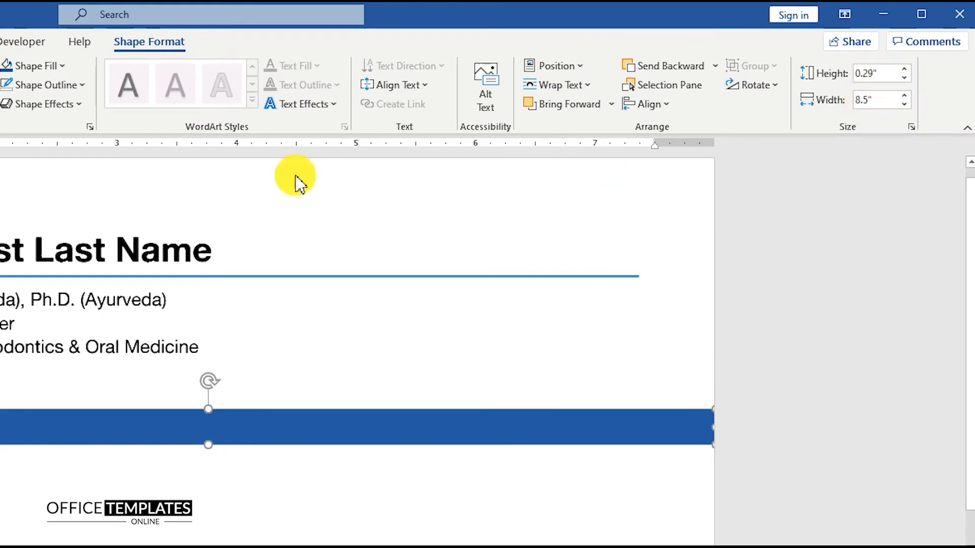
click(669, 113)
click(679, 145)
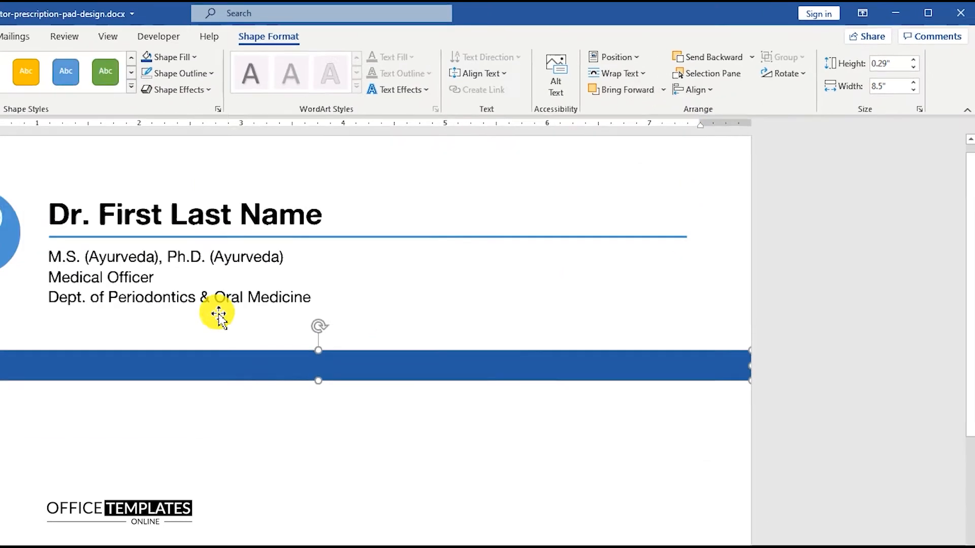
click(378, 307)
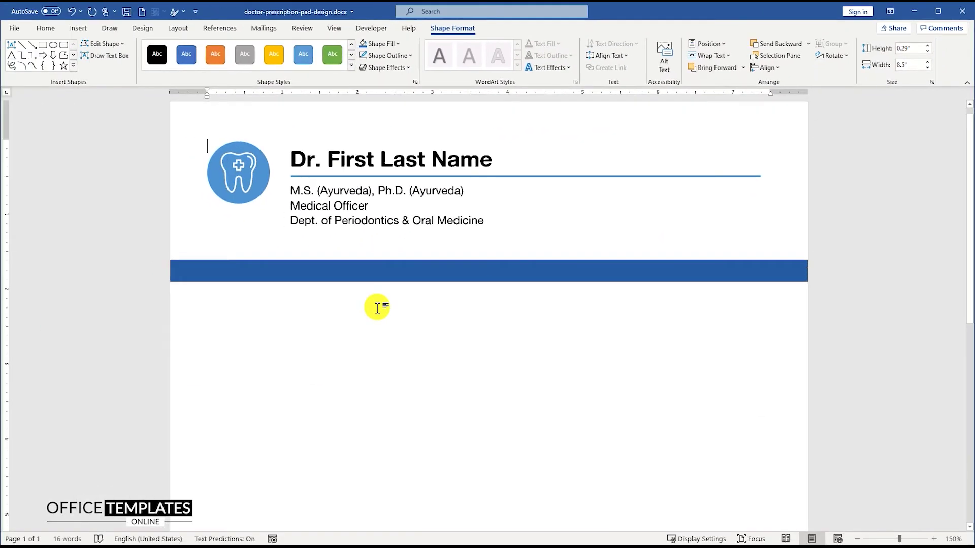
click(79, 28)
Step: Draw a small rectangle over the left part of the blue band
click(144, 61)
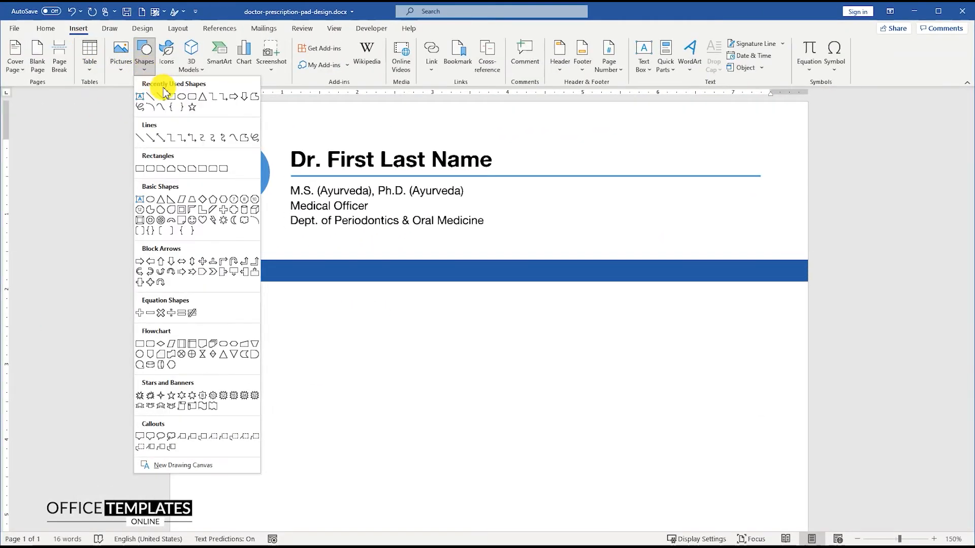
click(175, 98)
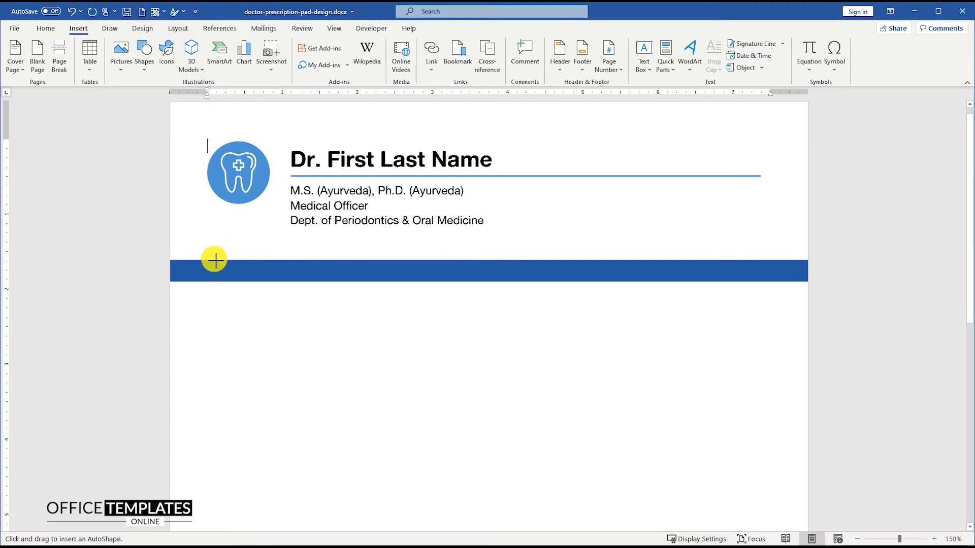
drag(215, 261, 256, 275)
Step: Give the small box a white fill and white outline so it reads as a gap
right_click(244, 275)
click(273, 244)
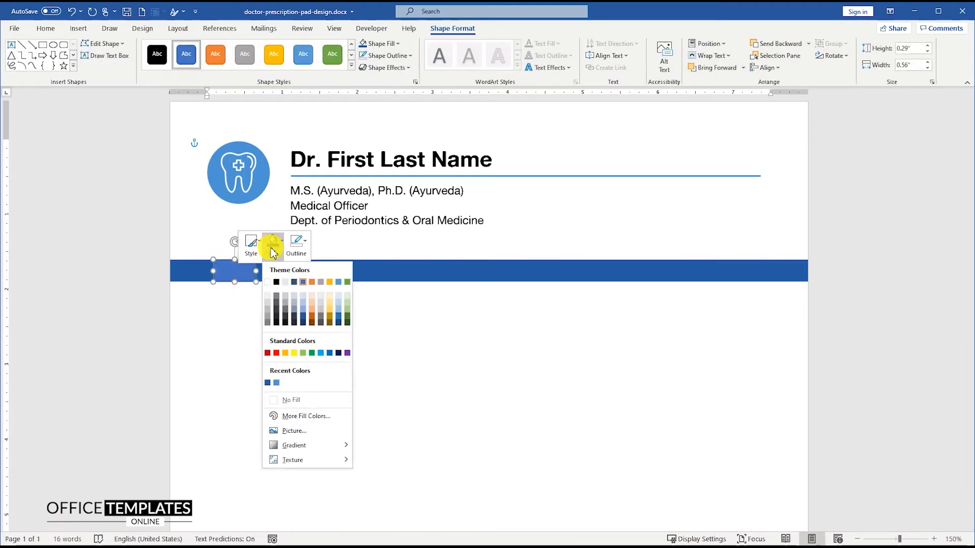
click(266, 282)
click(298, 244)
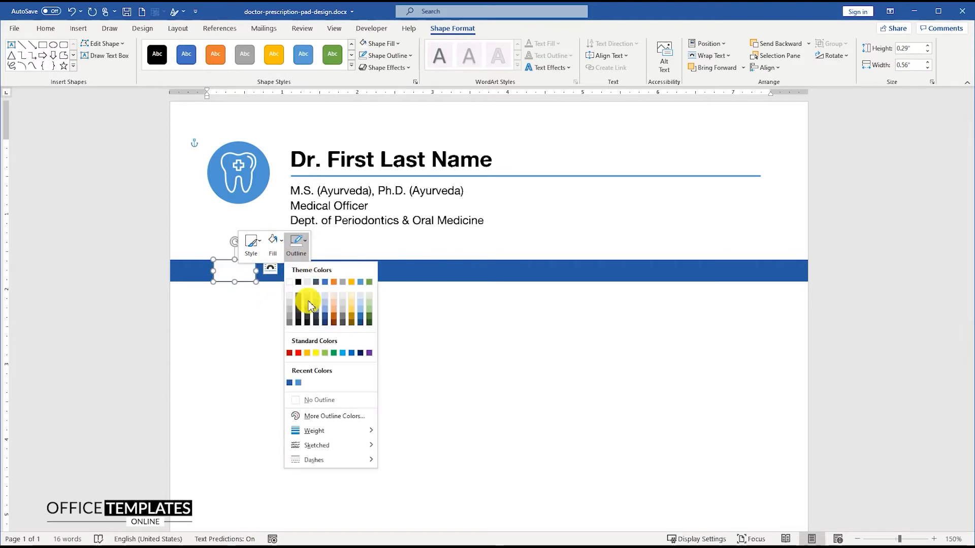
click(319, 399)
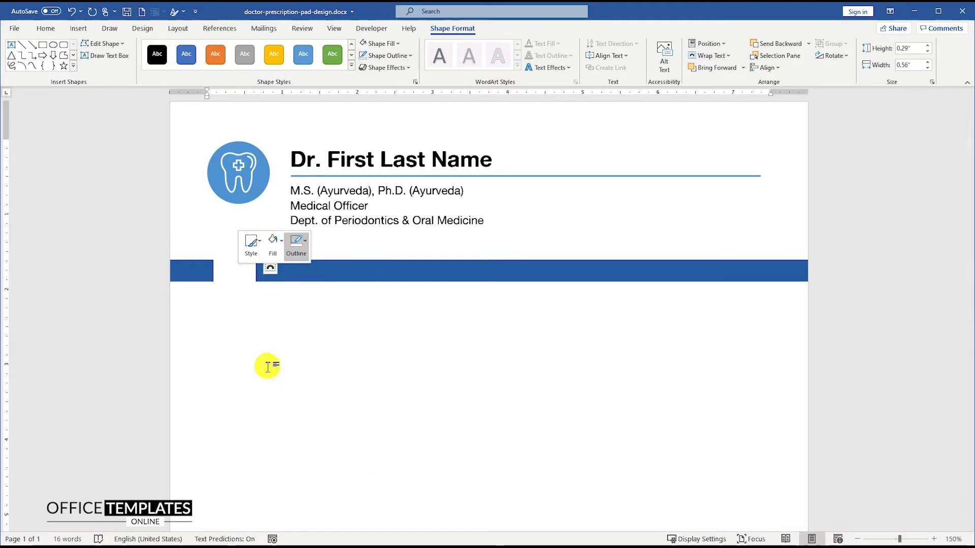
click(263, 306)
Step: Insert the Rx symbol picture from the computer and set it to float in front of text
click(78, 28)
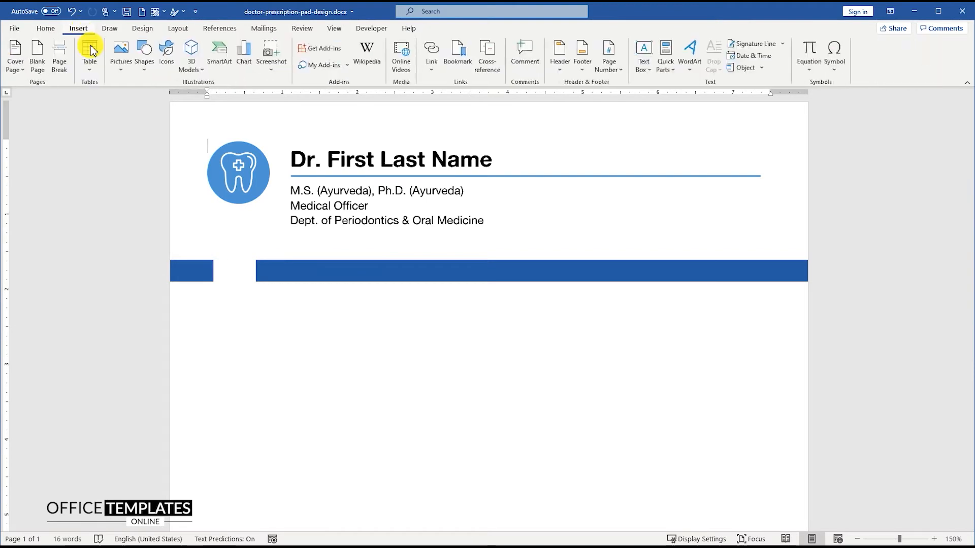
click(120, 57)
click(144, 99)
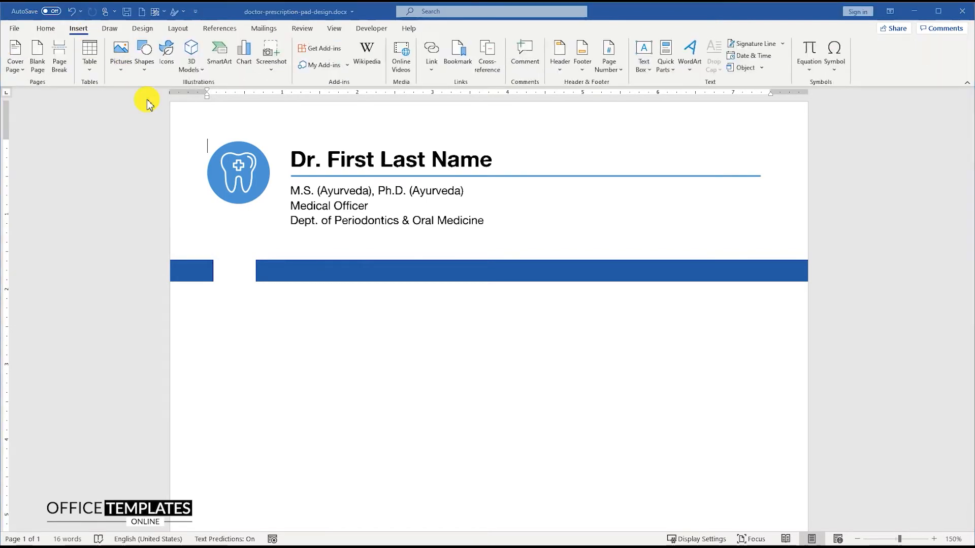
double_click(148, 116)
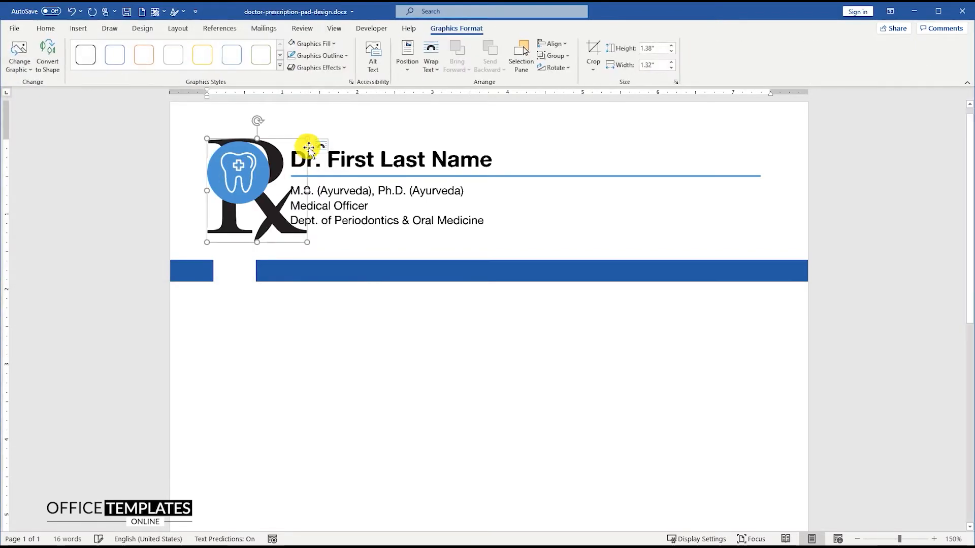
click(320, 146)
click(398, 245)
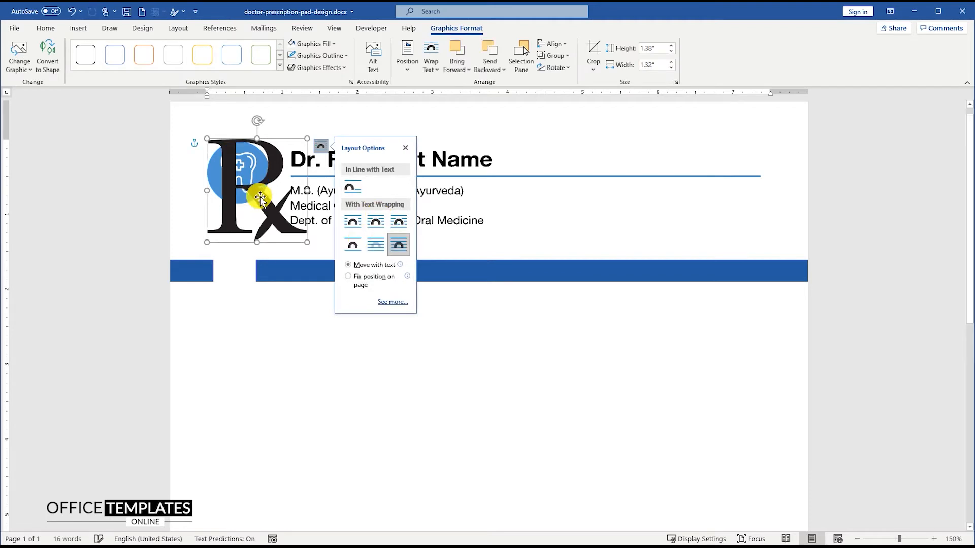
Step: Move the Rx image into the blue band's white gap and shrink it to fit
drag(263, 204, 277, 314)
drag(320, 358, 239, 274)
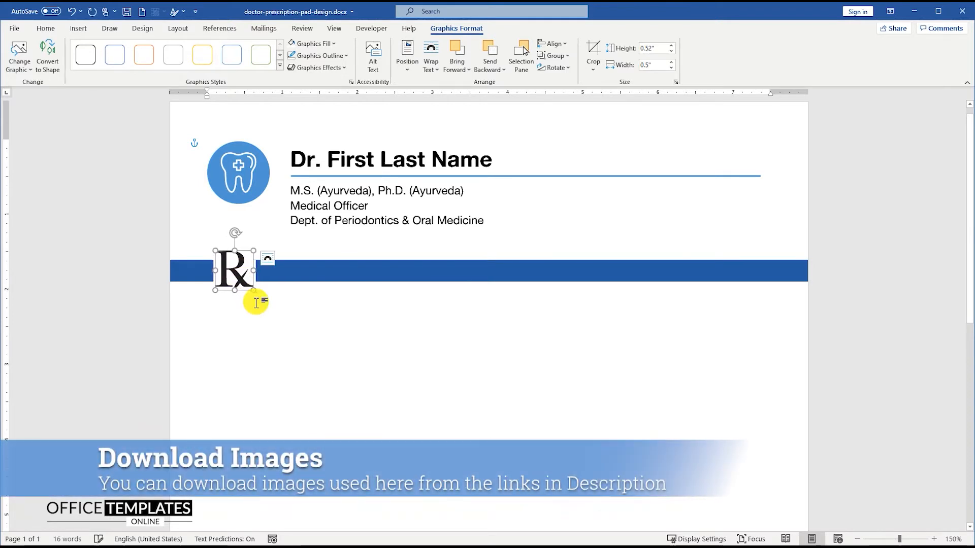
click(349, 286)
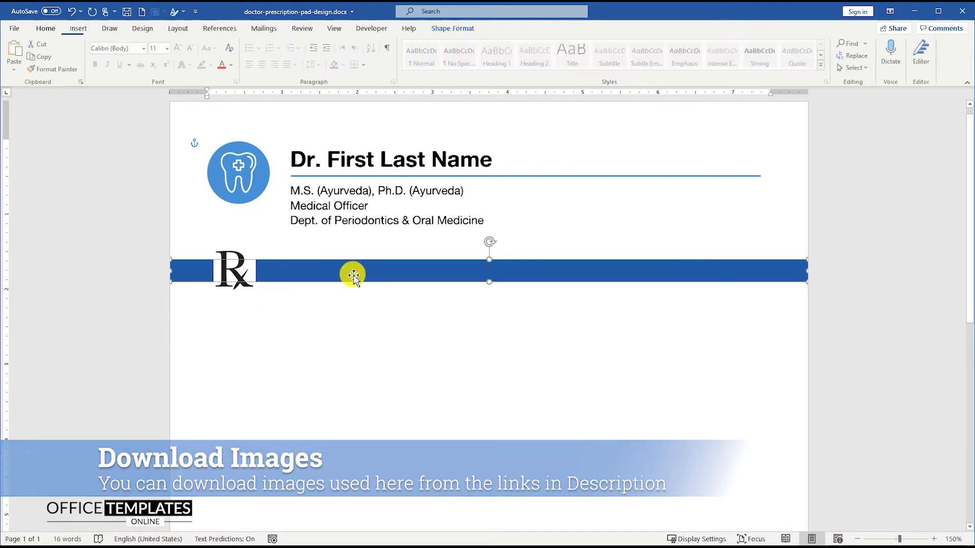
click(345, 220)
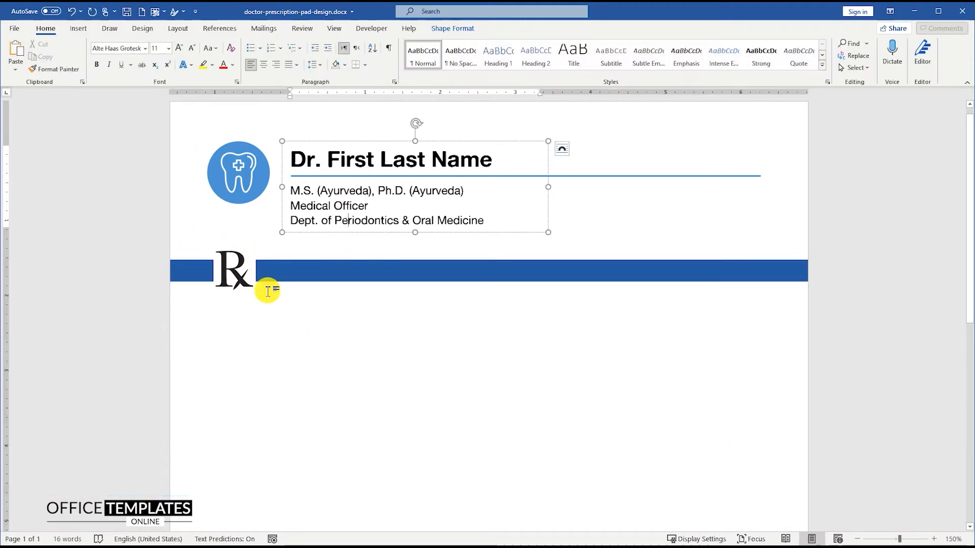
click(238, 269)
ctrl+scroll(238, 274, up, 2)
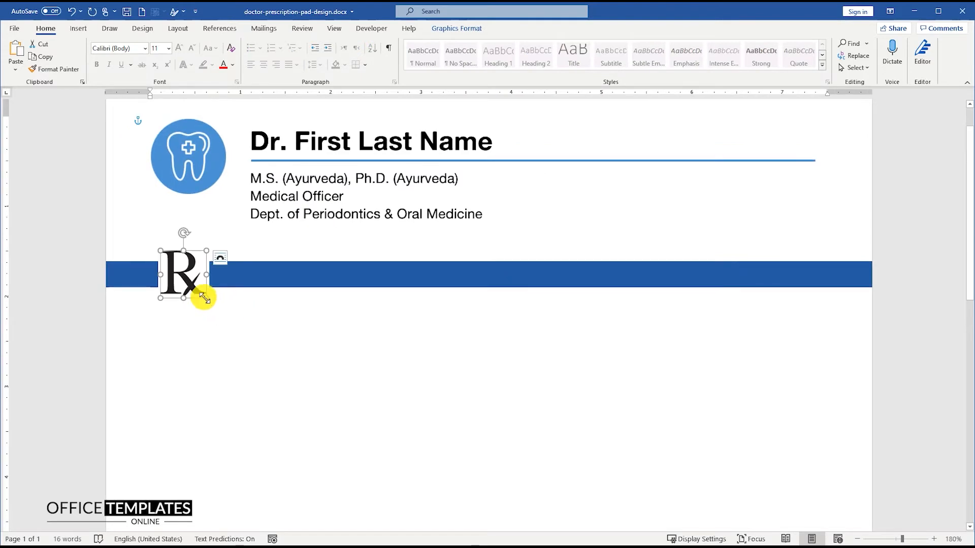
drag(206, 297, 200, 290)
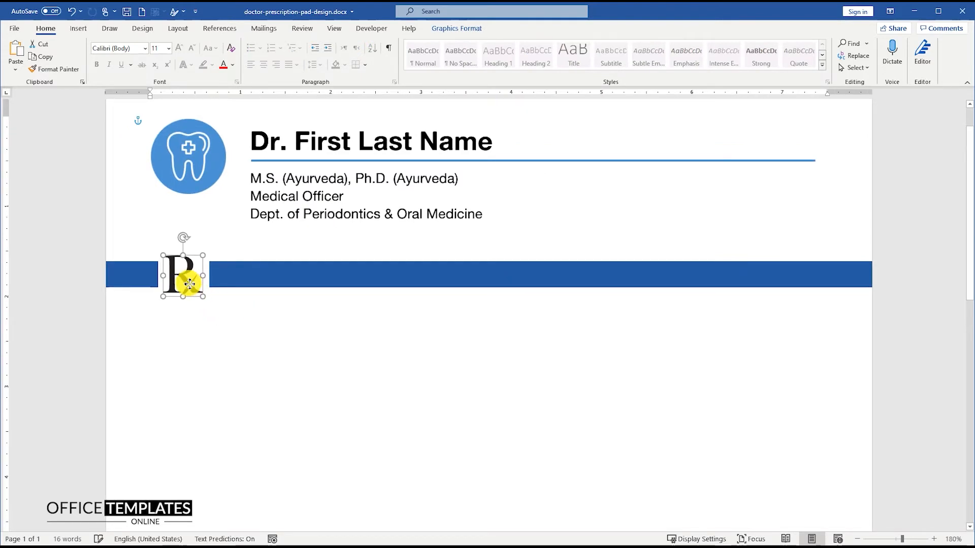
shift+click(244, 282)
Step: Center the Rx symbol vertically on the blue band using Align Middle
click(525, 28)
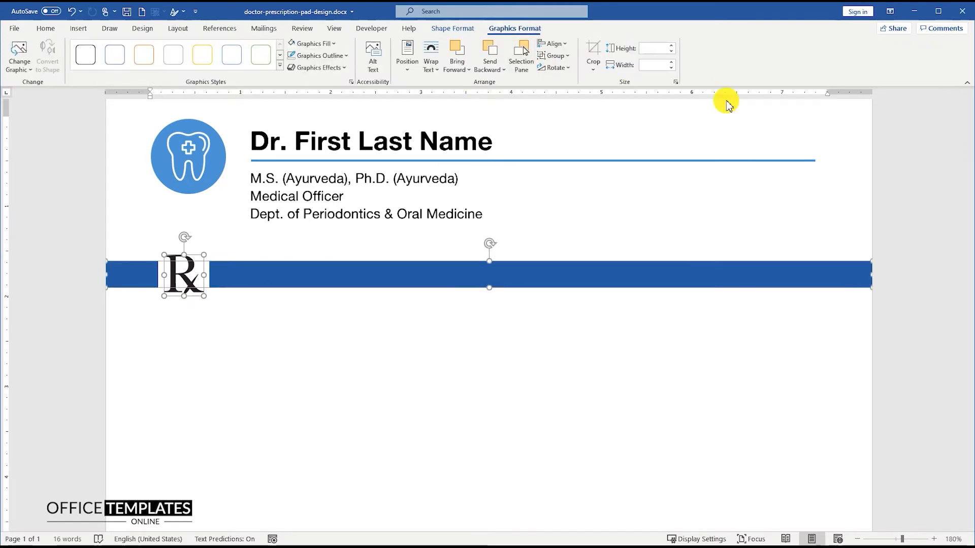
click(554, 44)
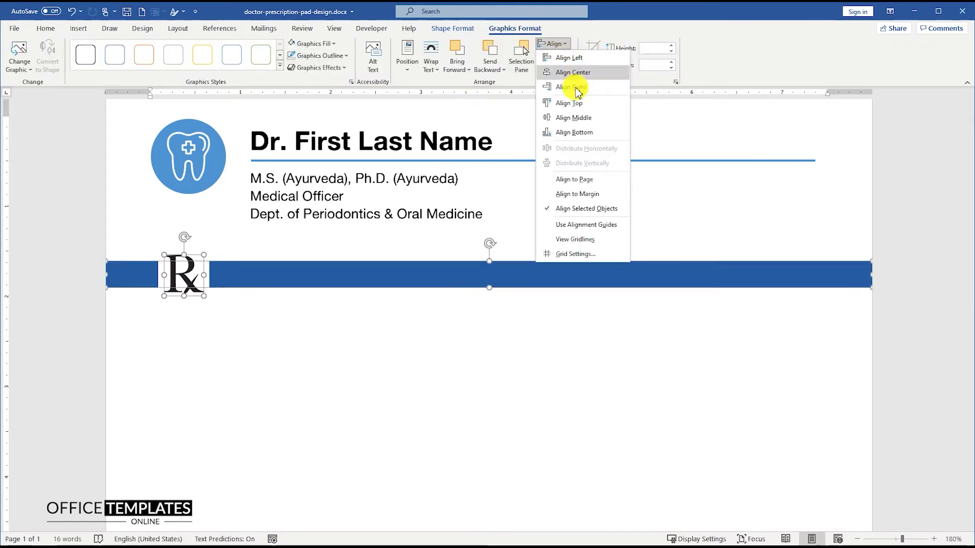
click(588, 119)
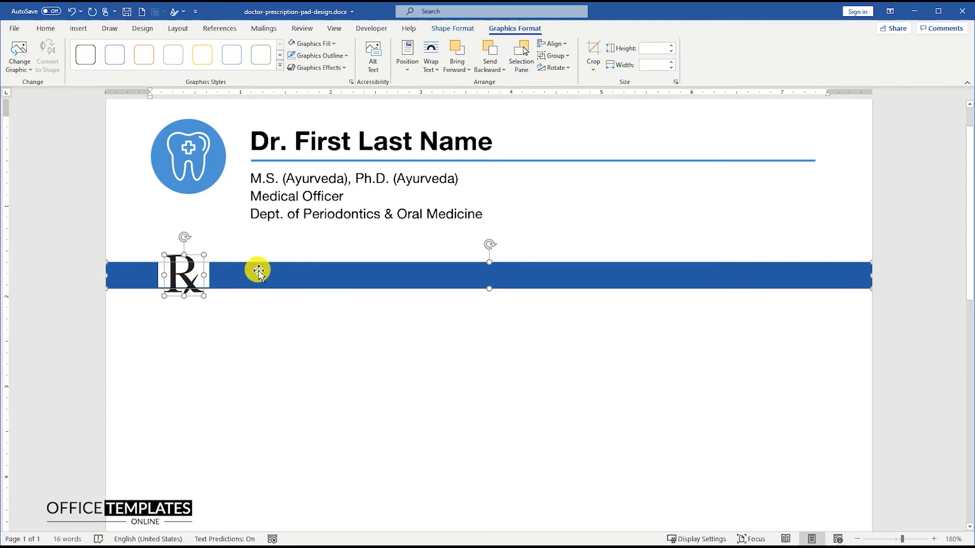
click(236, 316)
click(207, 271)
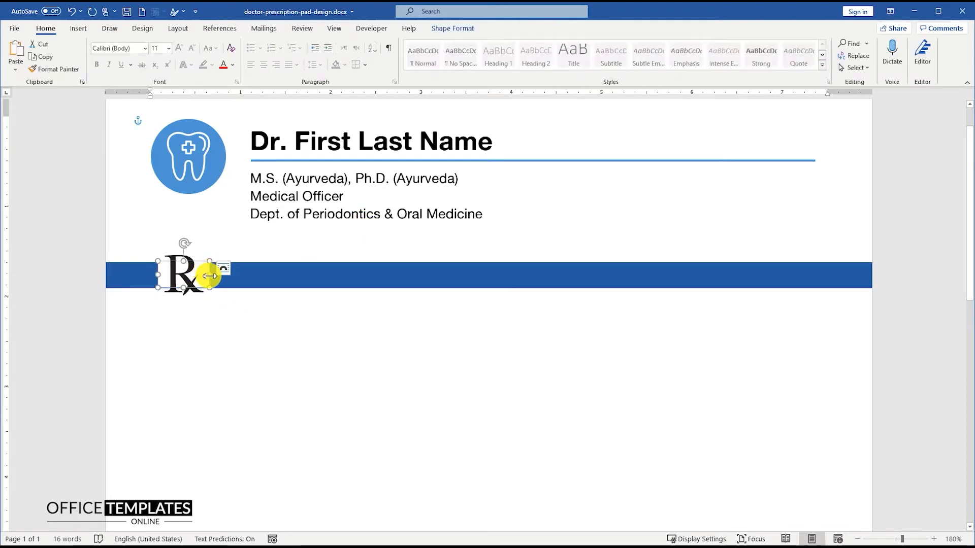
shift+click(251, 276)
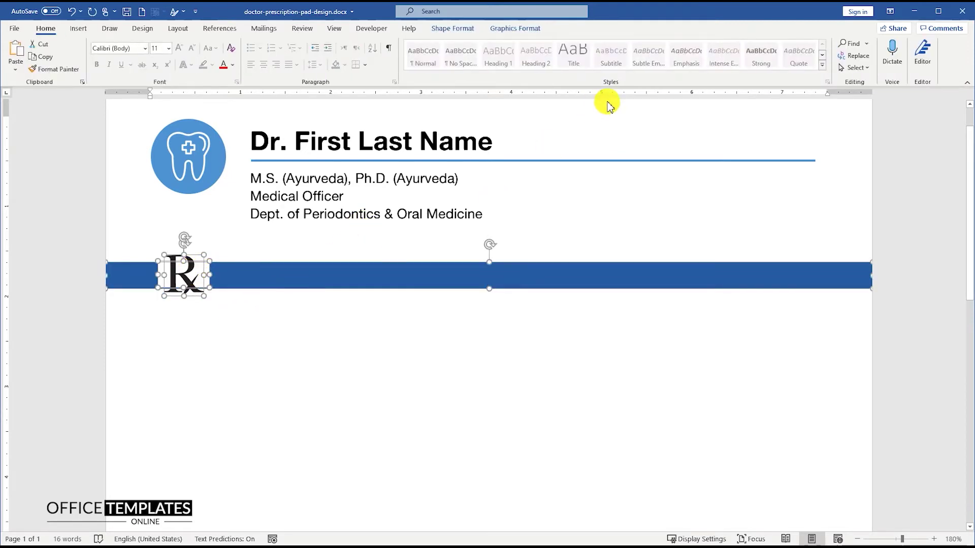
click(525, 27)
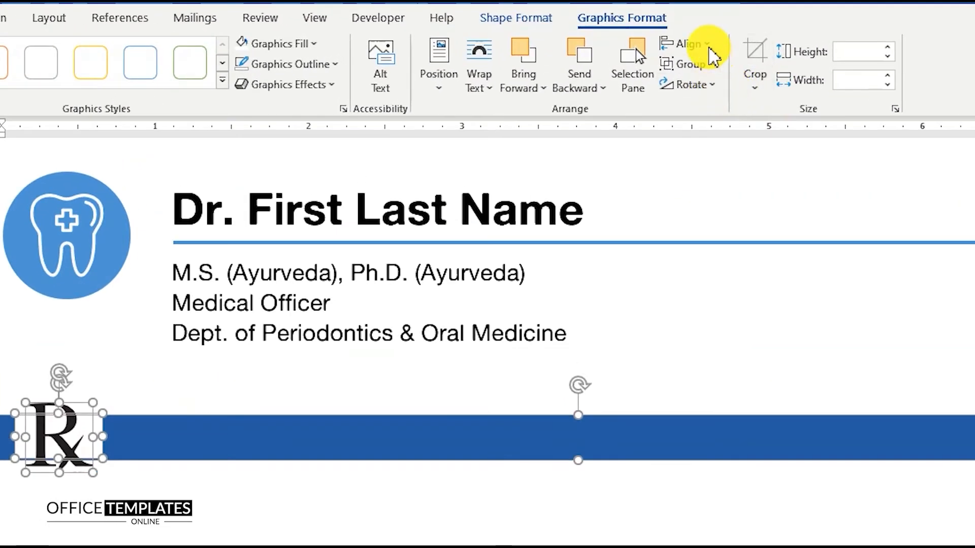
click(598, 43)
click(721, 170)
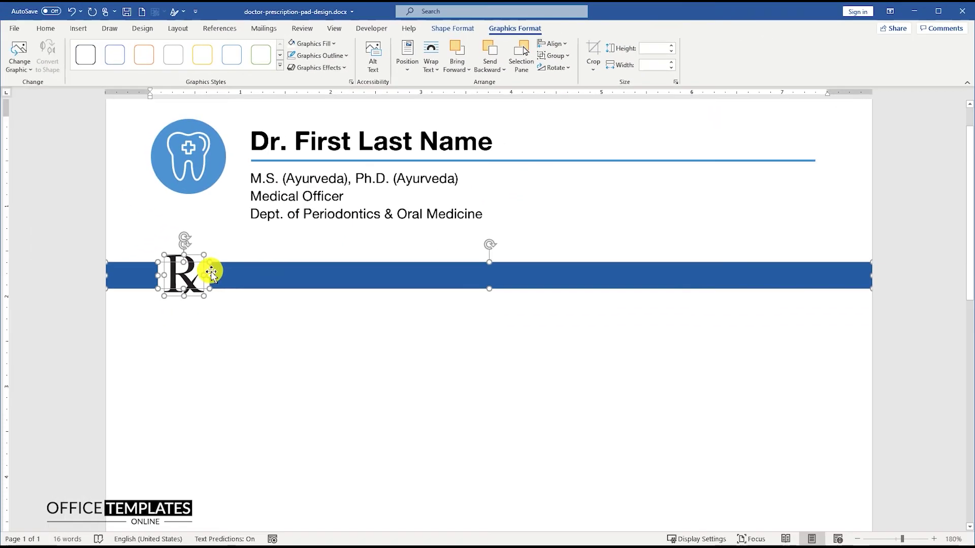
Step: Group the Rx symbol with the blue band and nudge the group slightly upward
right_click(187, 310)
mouse_move(239, 342)
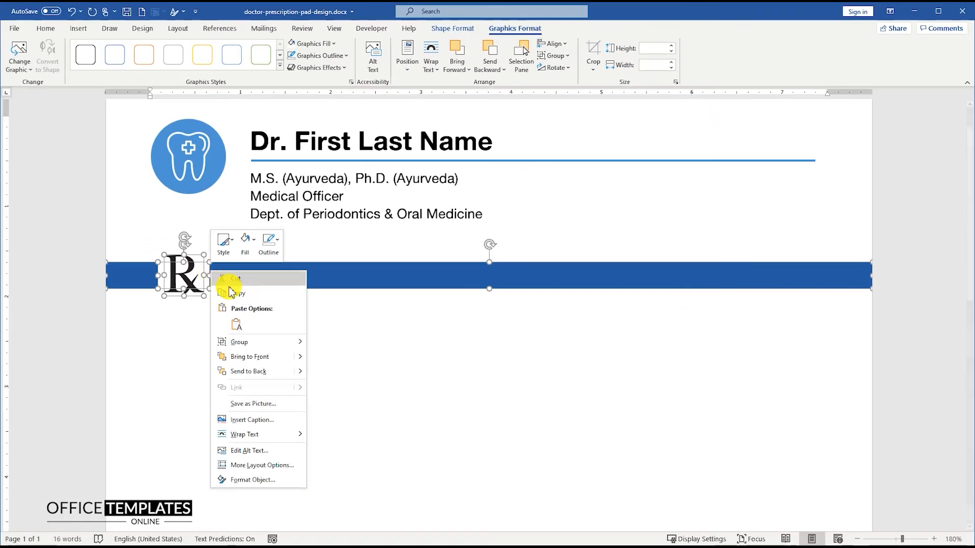
click(334, 343)
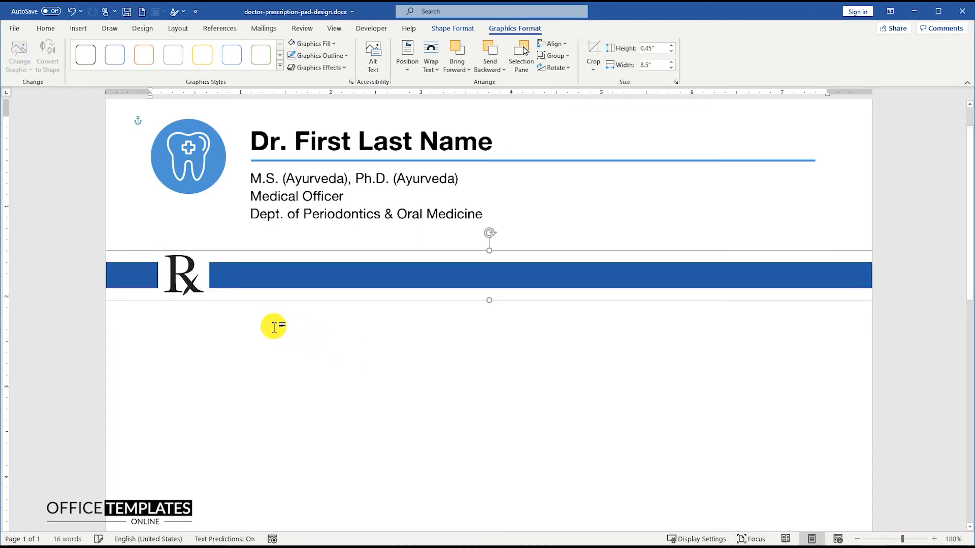
drag(288, 285, 286, 271)
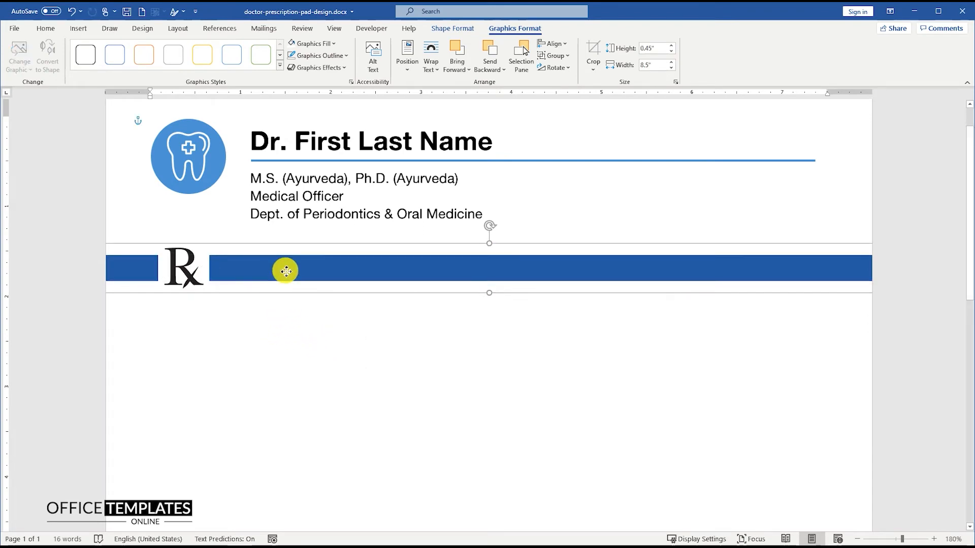
click(277, 326)
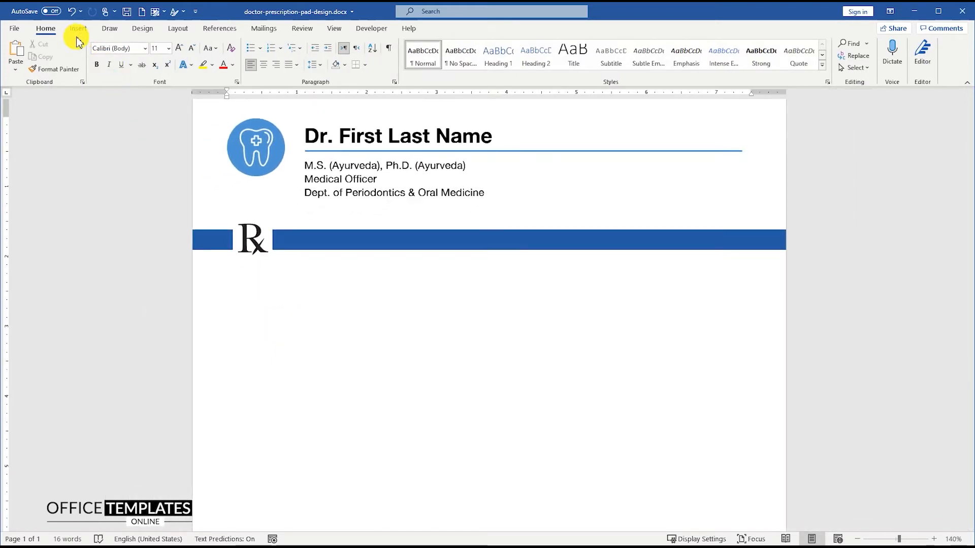
Step: Draw a text box under the Rx band for the Name, Age, Sex and Date blanks
click(79, 29)
click(145, 57)
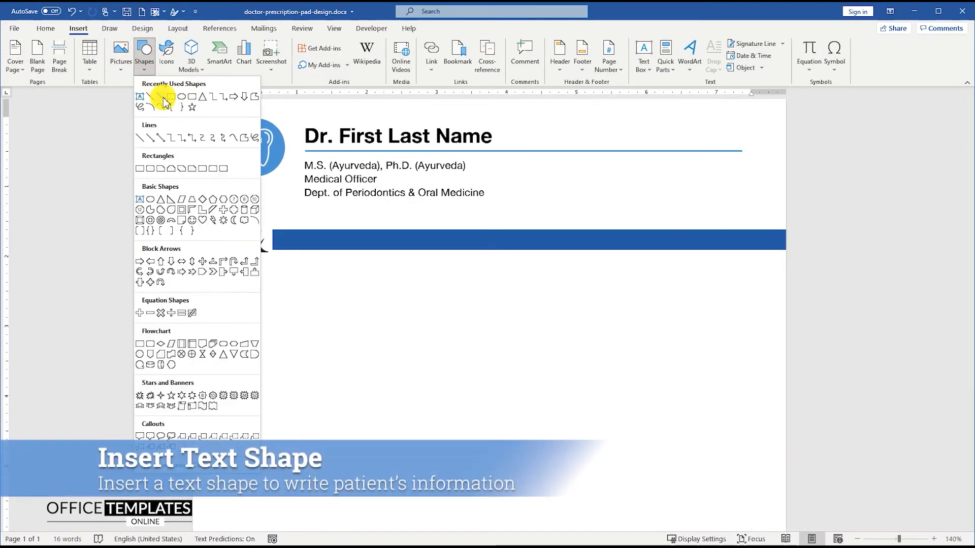
click(141, 97)
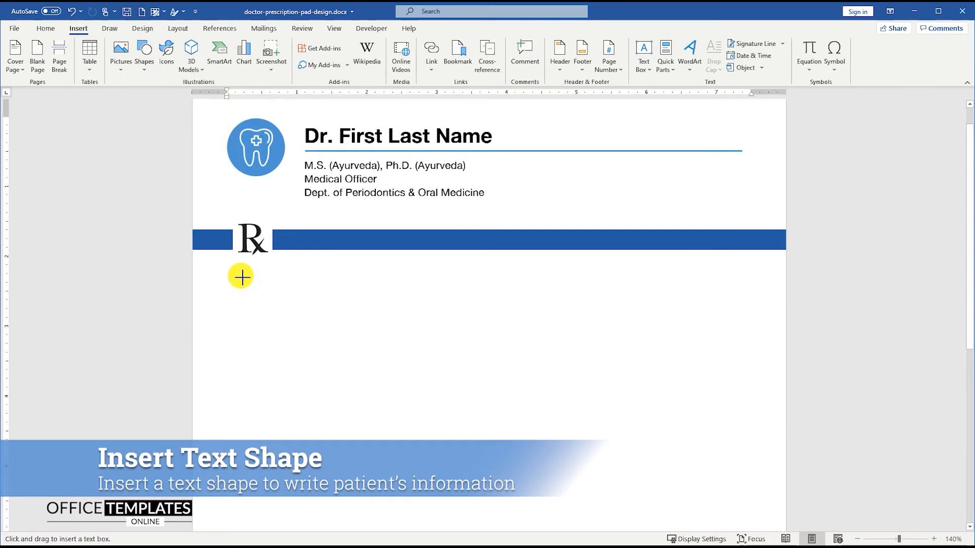
drag(241, 278, 263, 345)
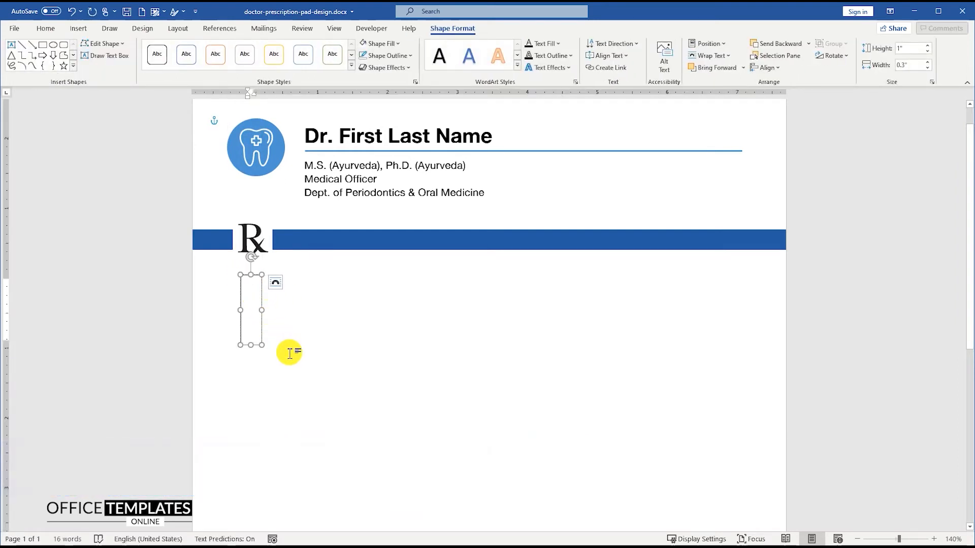
text(Name)
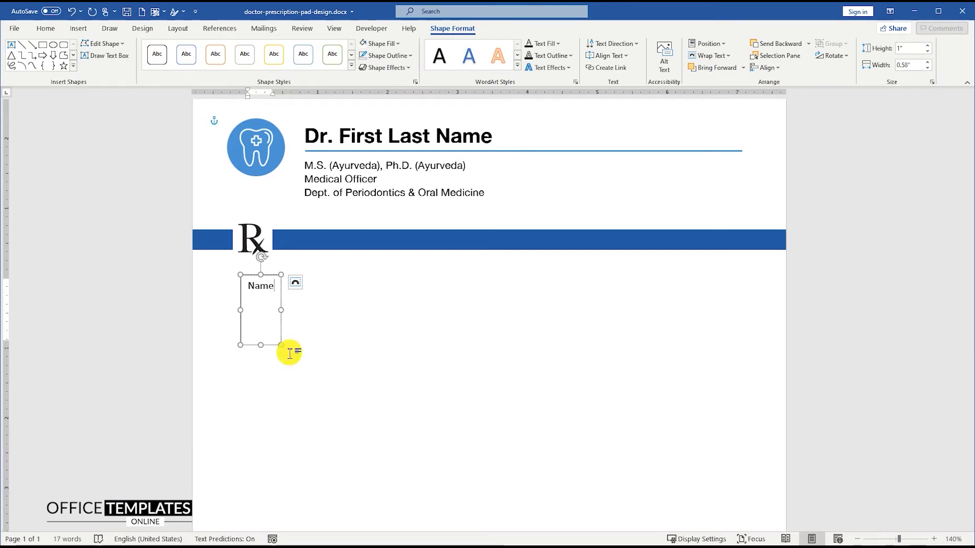
text(: ________)
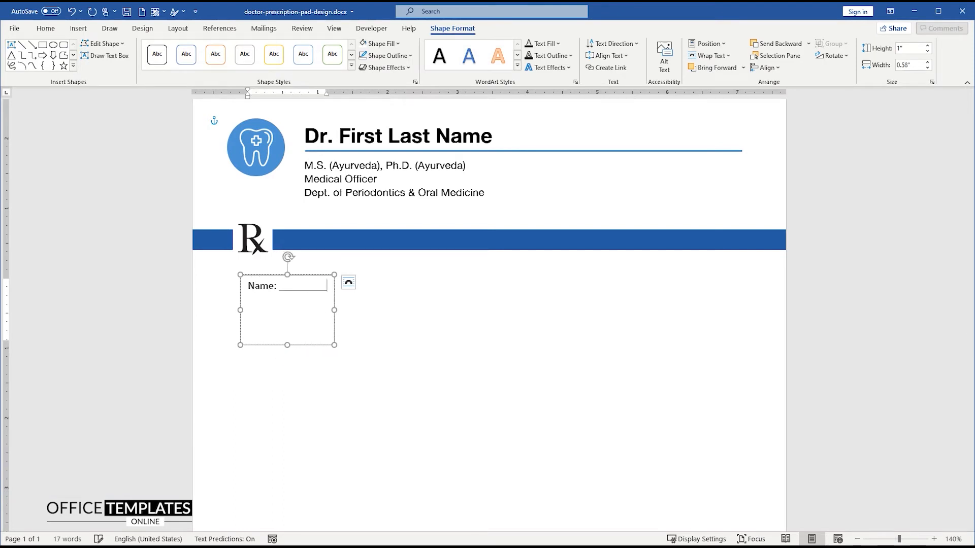
text(_____________________)
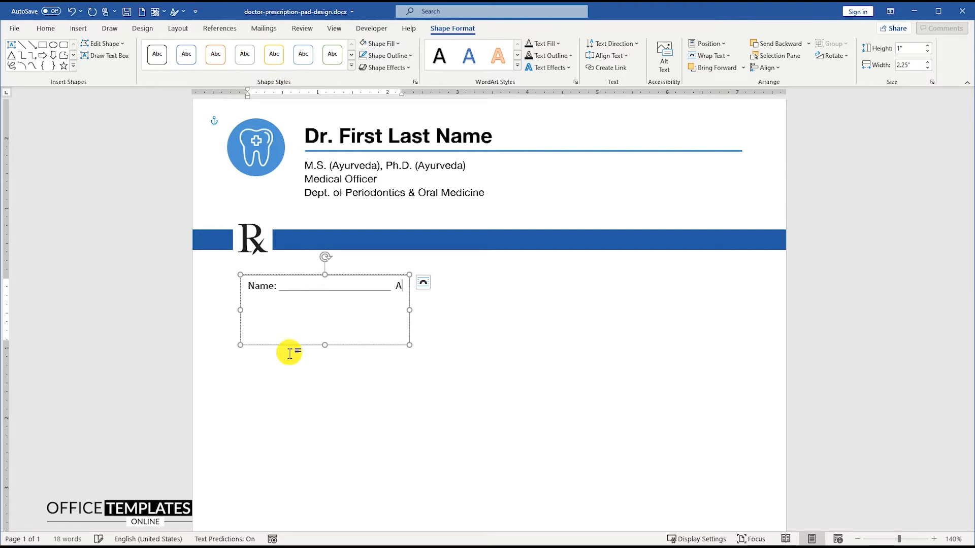
text( Age: _______)
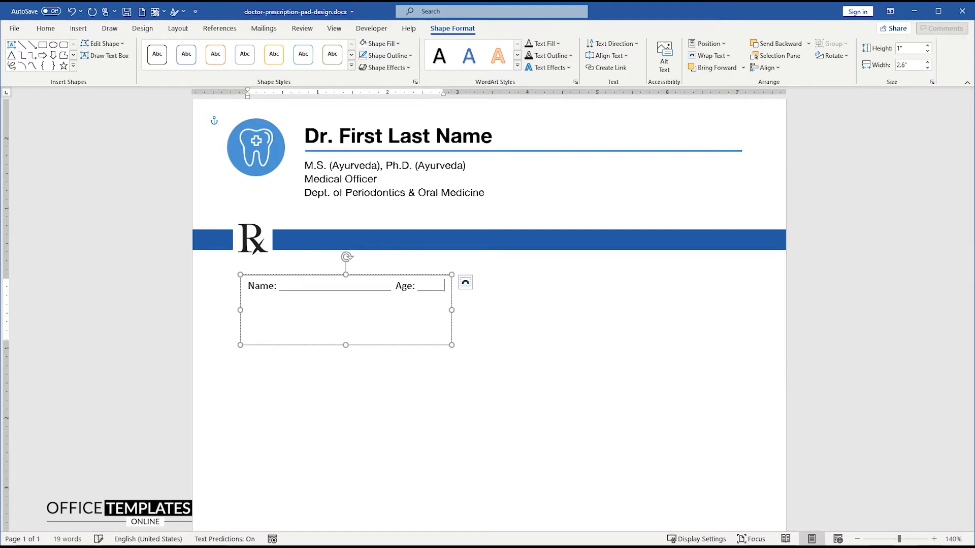
text(_)
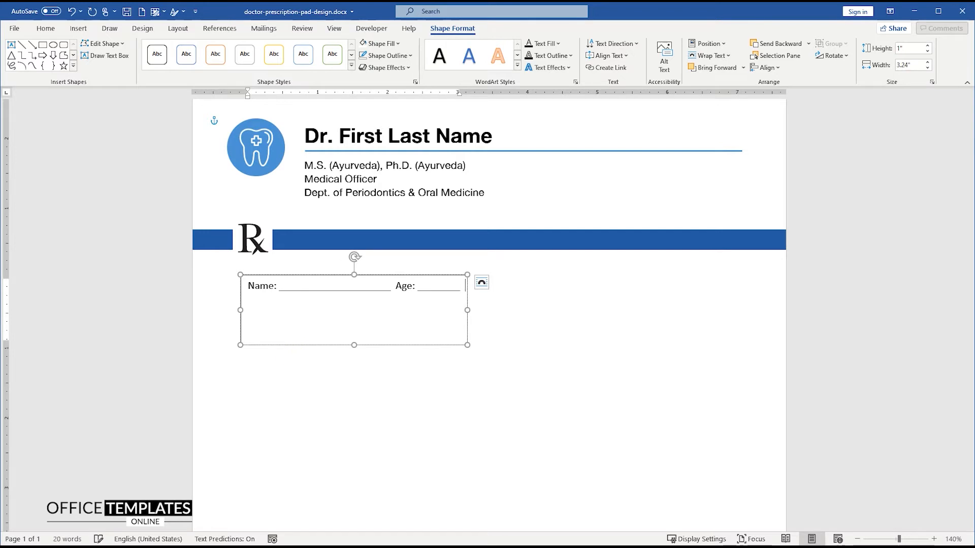
text( Sex: )
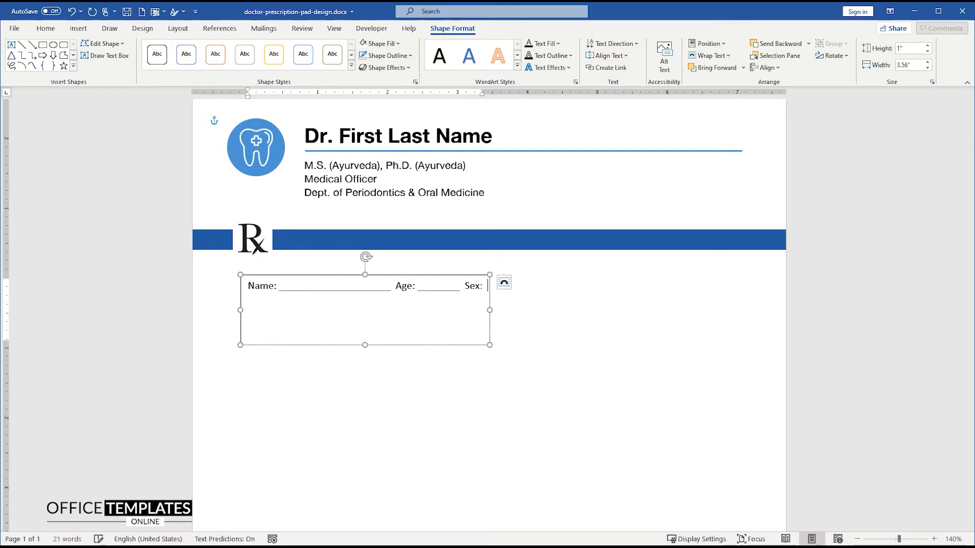
text(________)
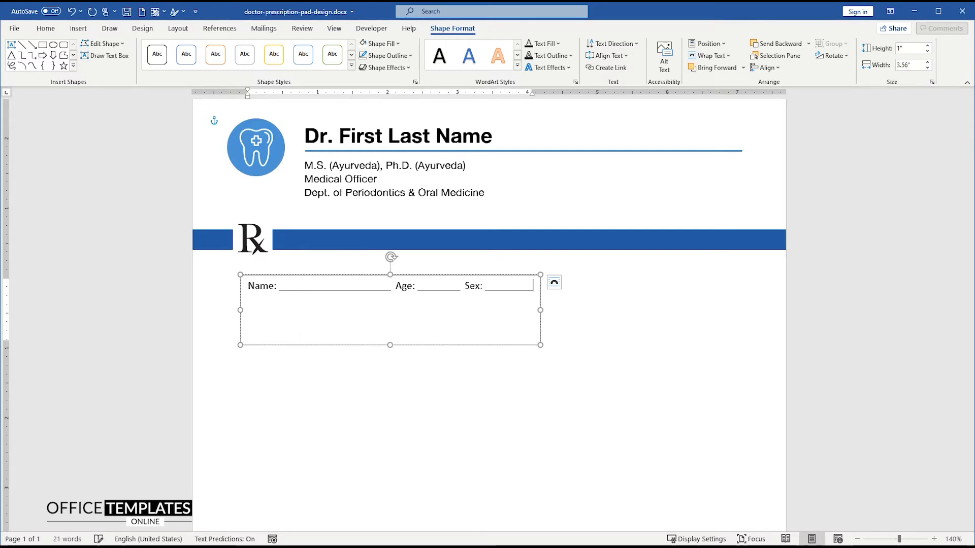
text(__)
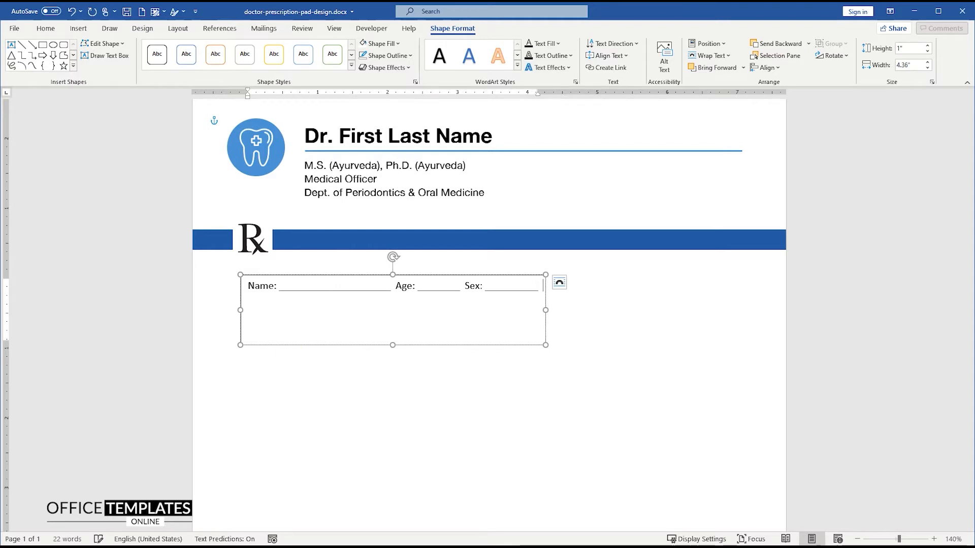
text( Date:)
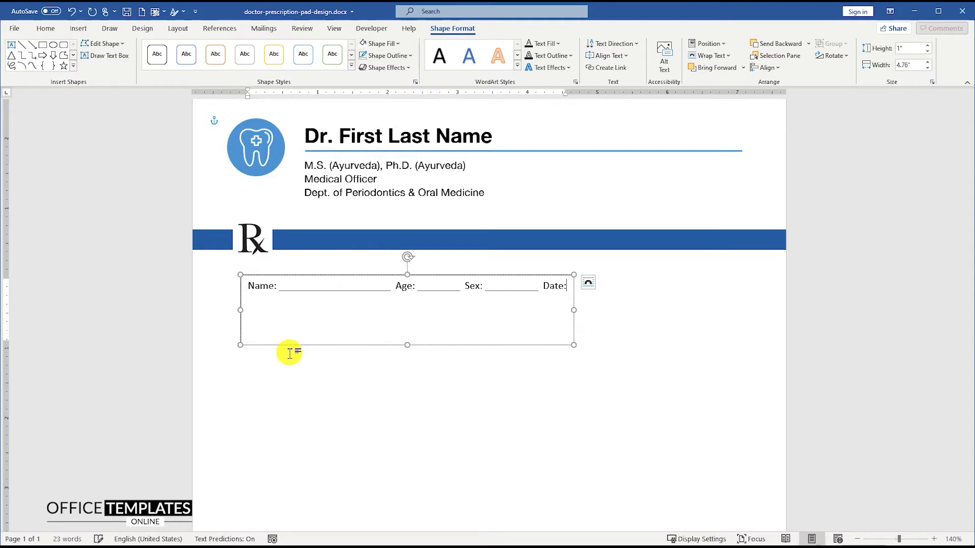
text( __________________)
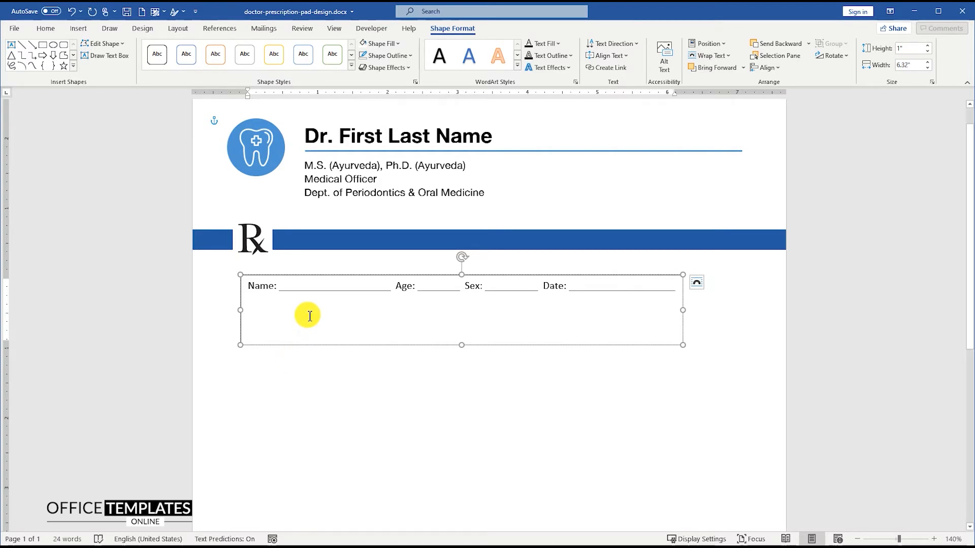
text(___)
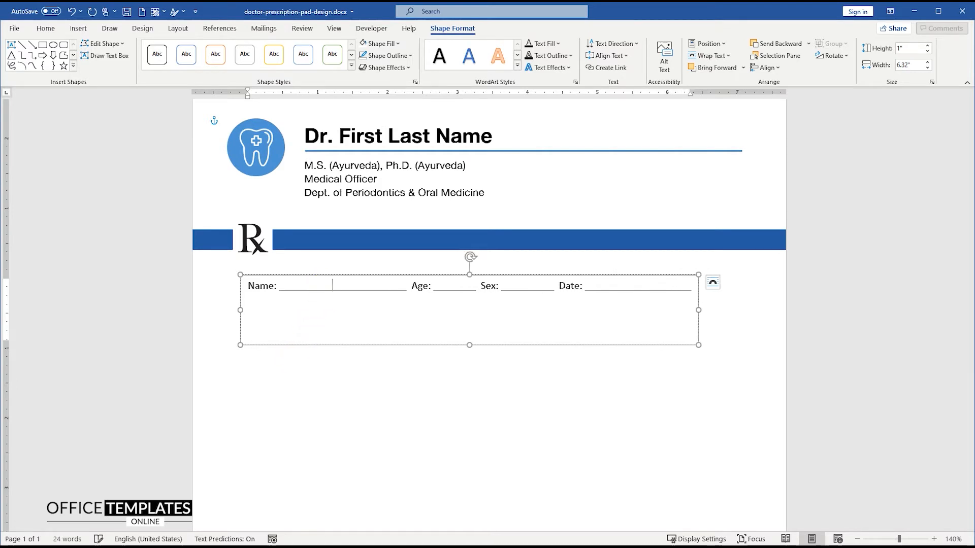
text(__)
Step: Give the patient fields box no fill and no outline and shorten it to one line
right_click(368, 277)
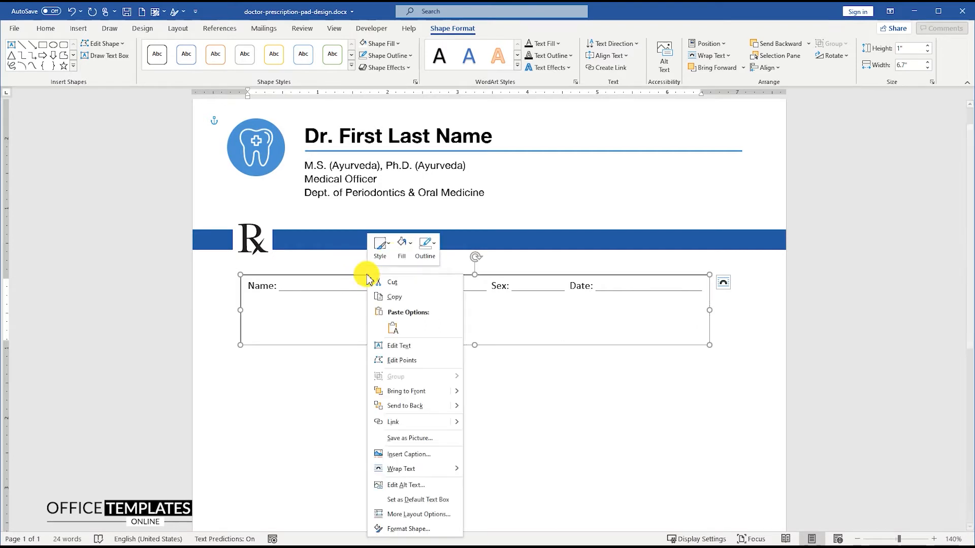
click(408, 242)
click(424, 403)
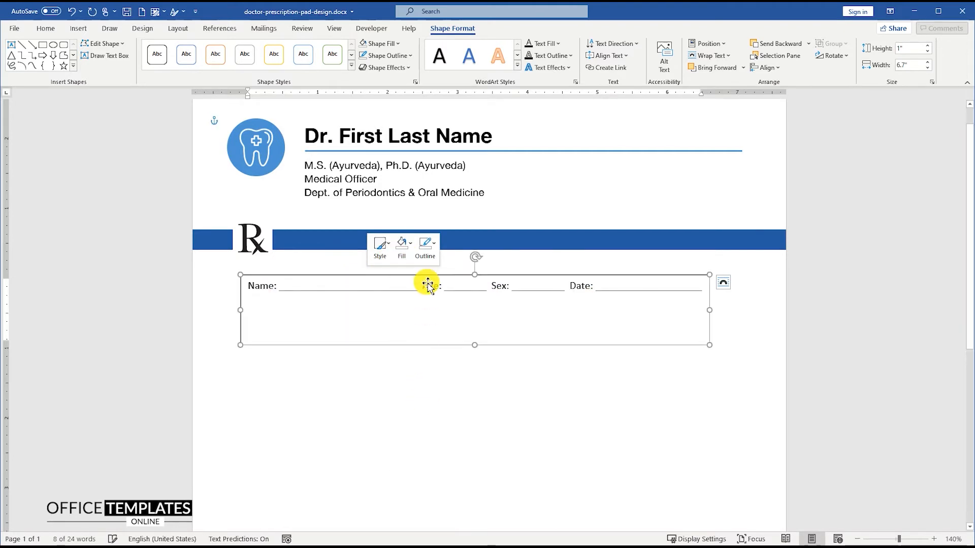
click(426, 245)
click(448, 402)
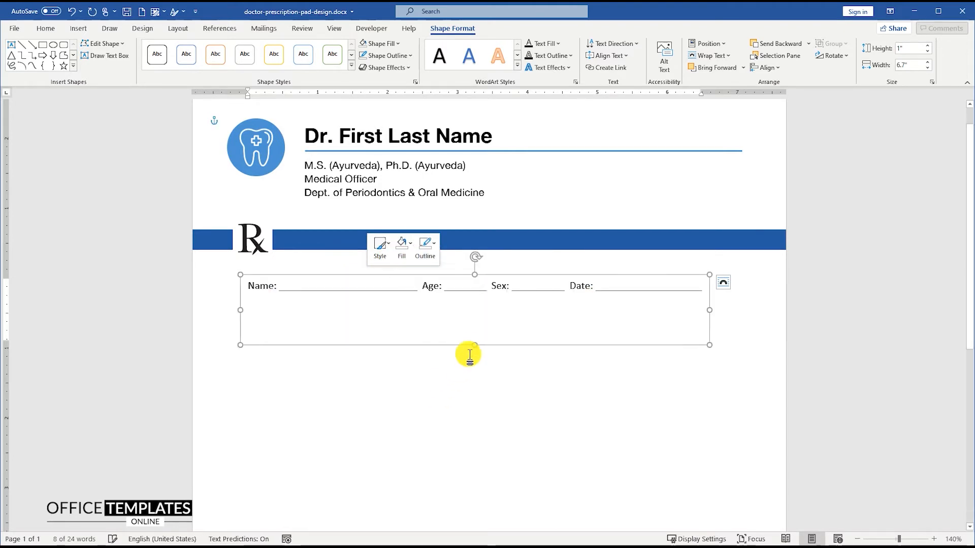
drag(476, 345, 476, 301)
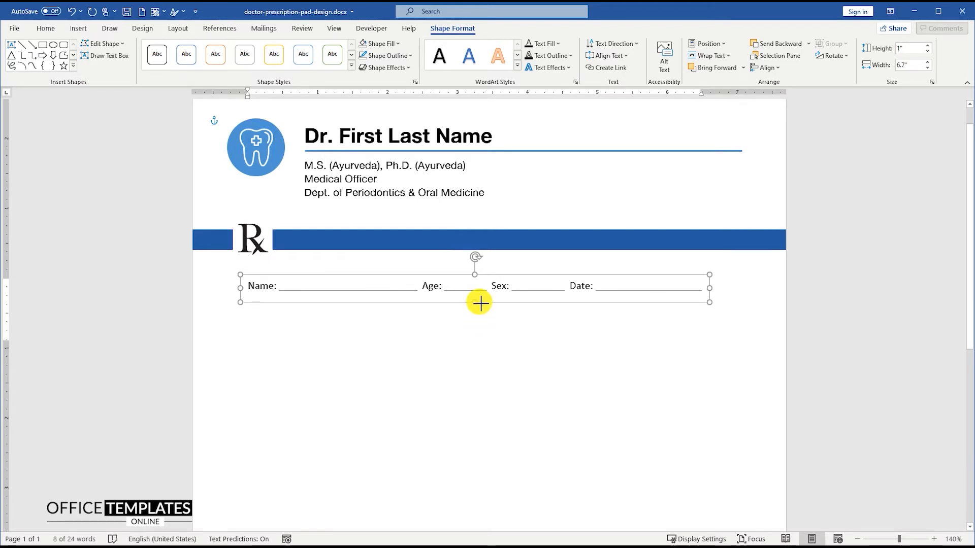
Step: Widen the fields box to about 7.16 inches and center it horizontally on the page
click(767, 67)
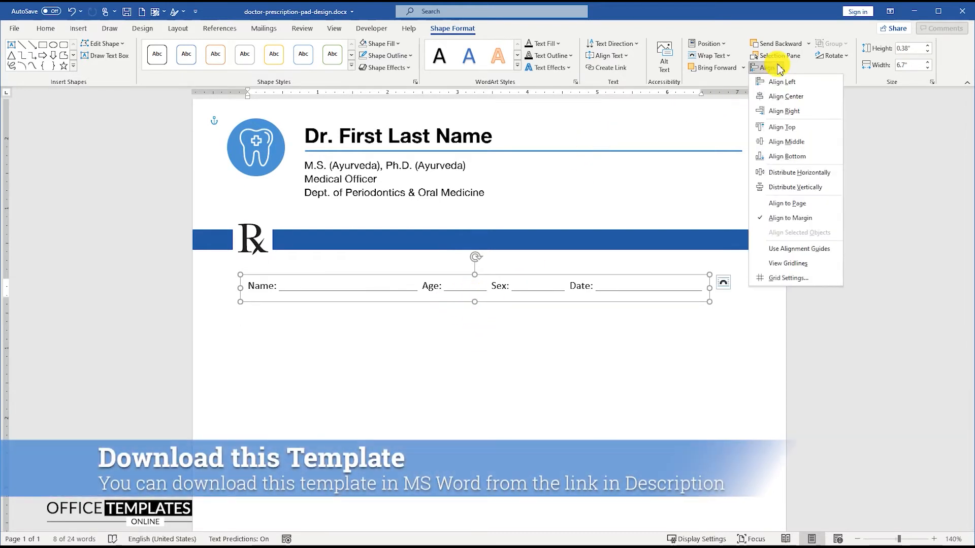
click(792, 106)
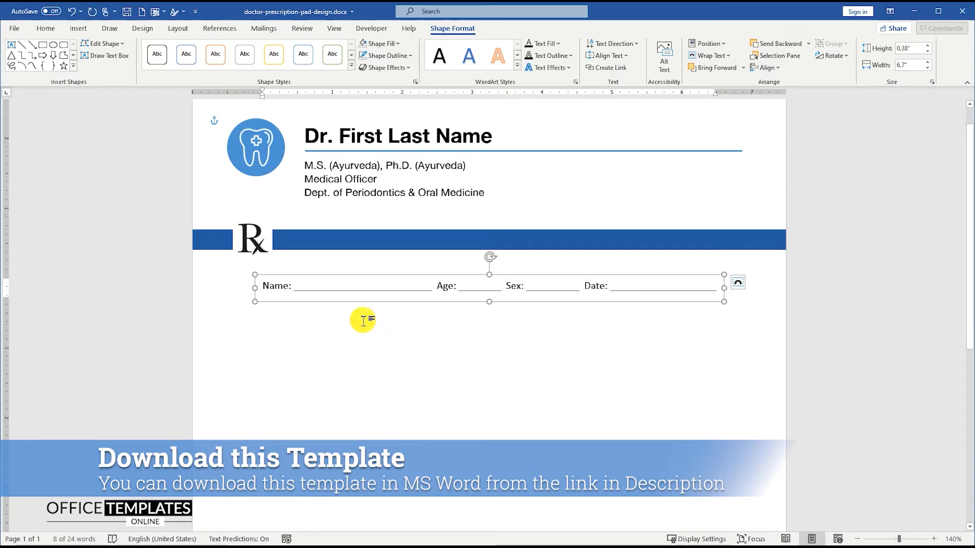
click(359, 289)
click(926, 61)
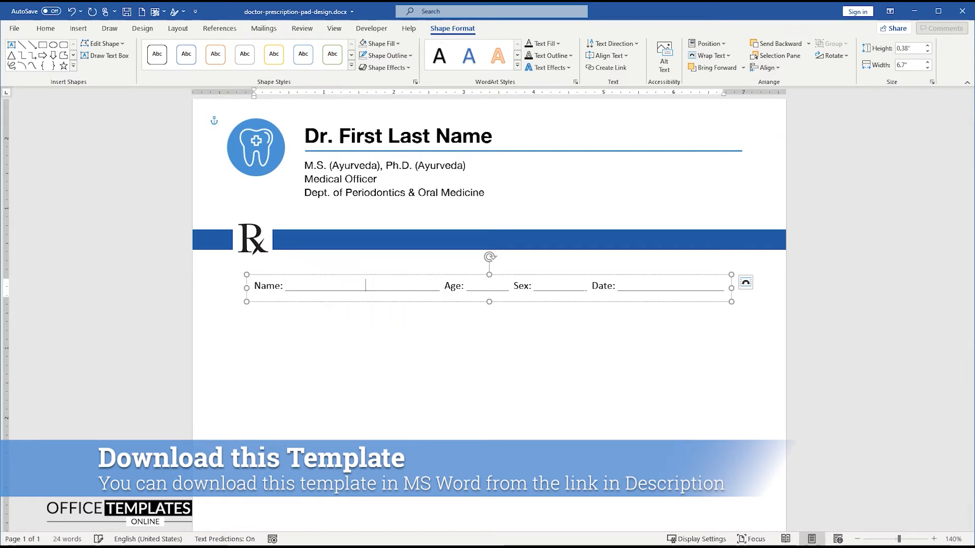
click(927, 62)
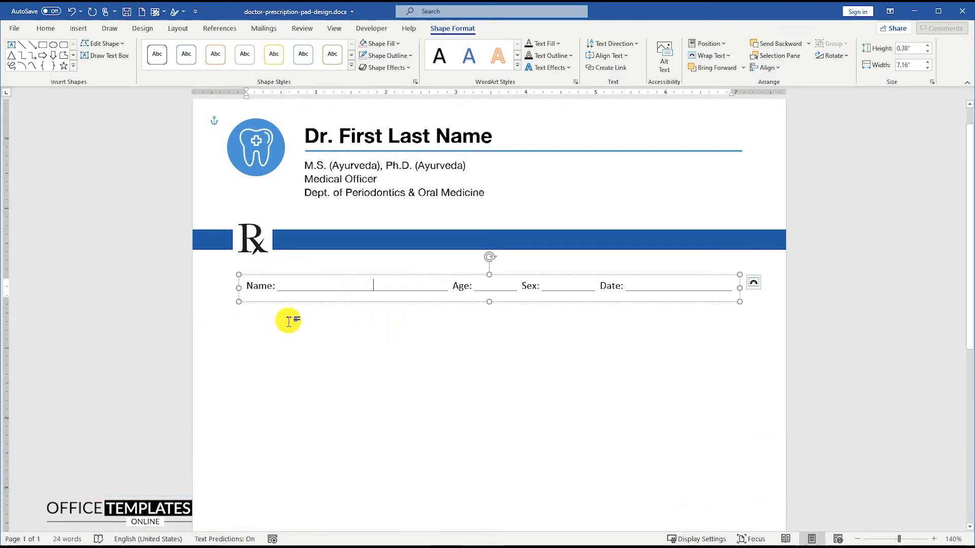
click(361, 274)
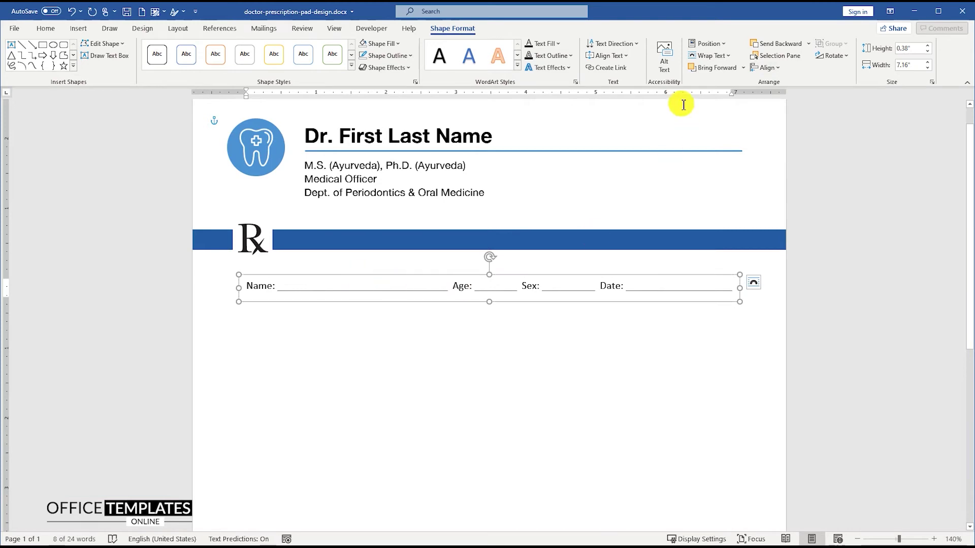
click(770, 68)
click(784, 94)
click(433, 328)
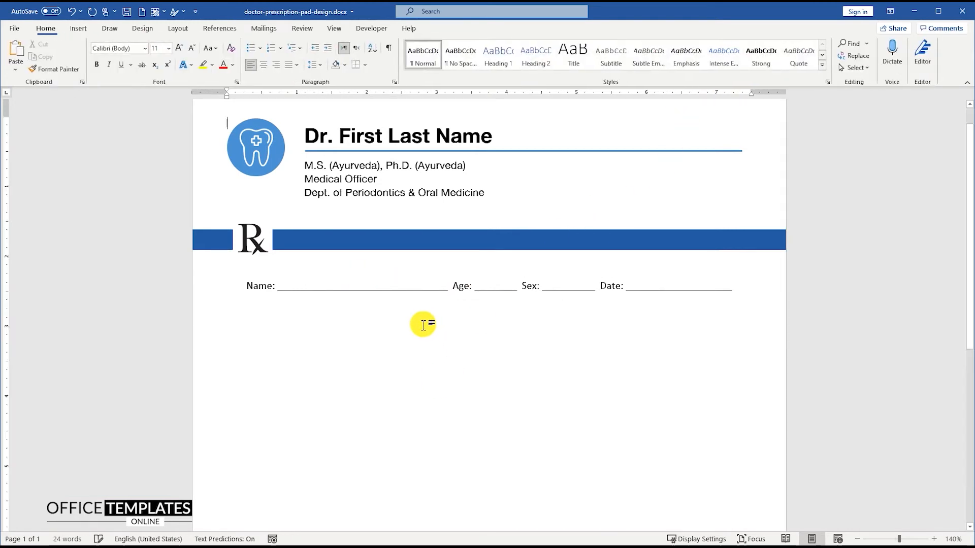
scroll(416, 295, down, 3)
ctrl+scroll(415, 296, down, 2)
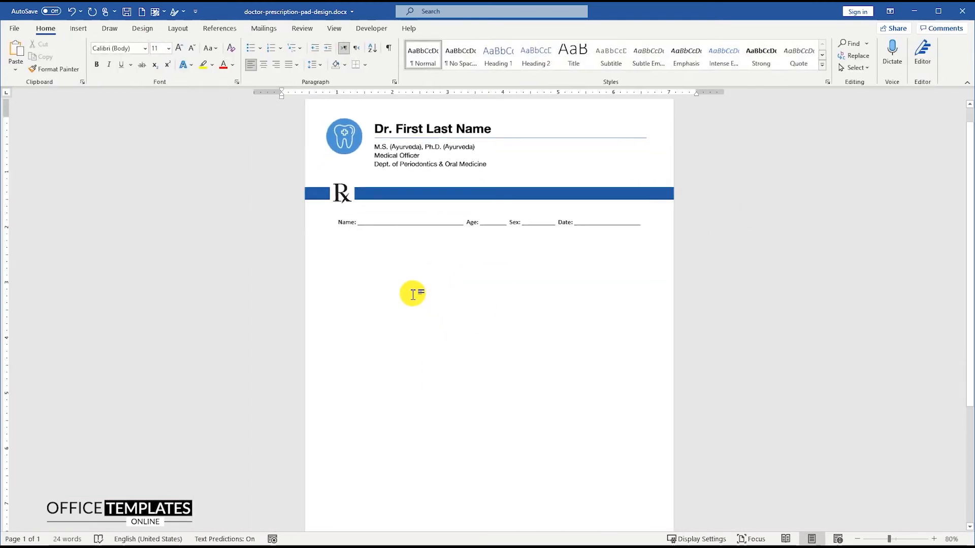
scroll(414, 294, down, 2)
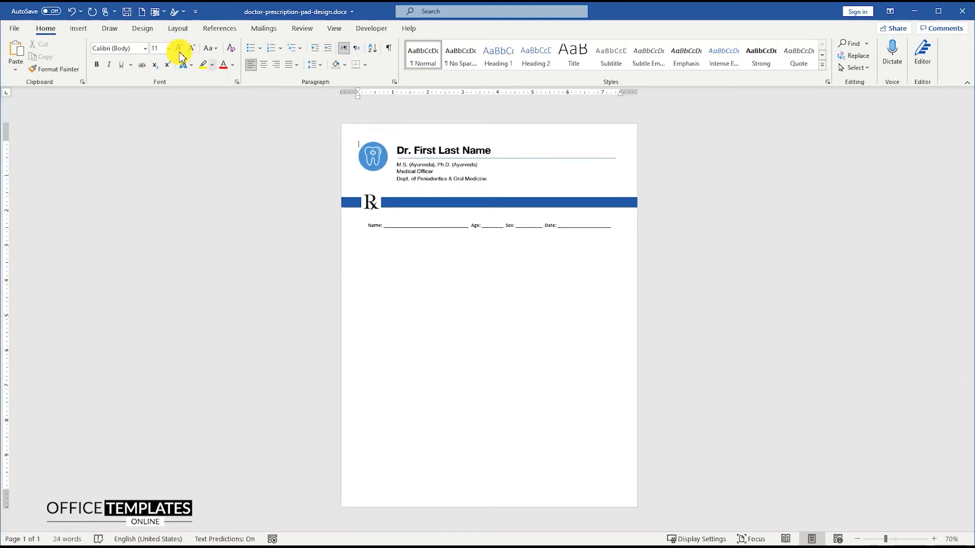
Step: Draw a horizontal line shape across the bottom of the page
click(79, 28)
click(145, 61)
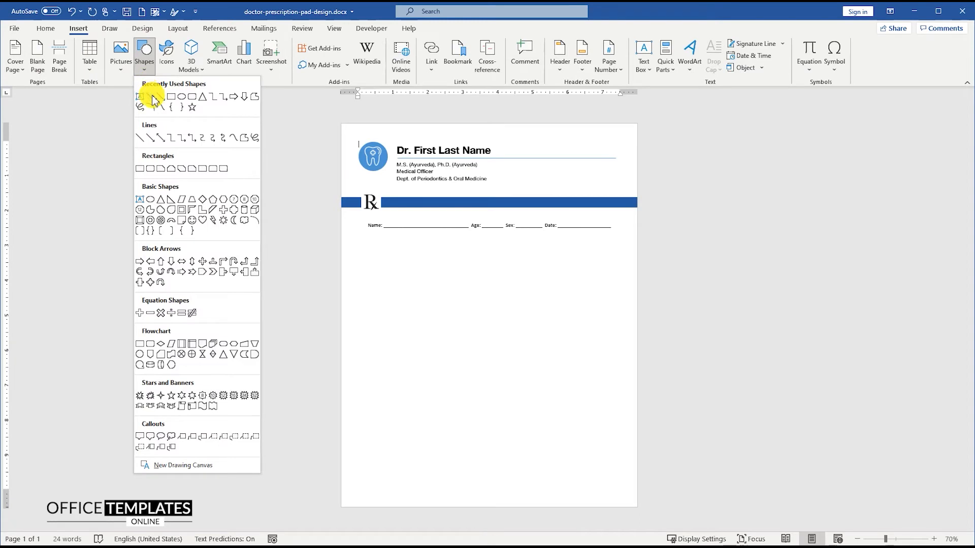
click(153, 100)
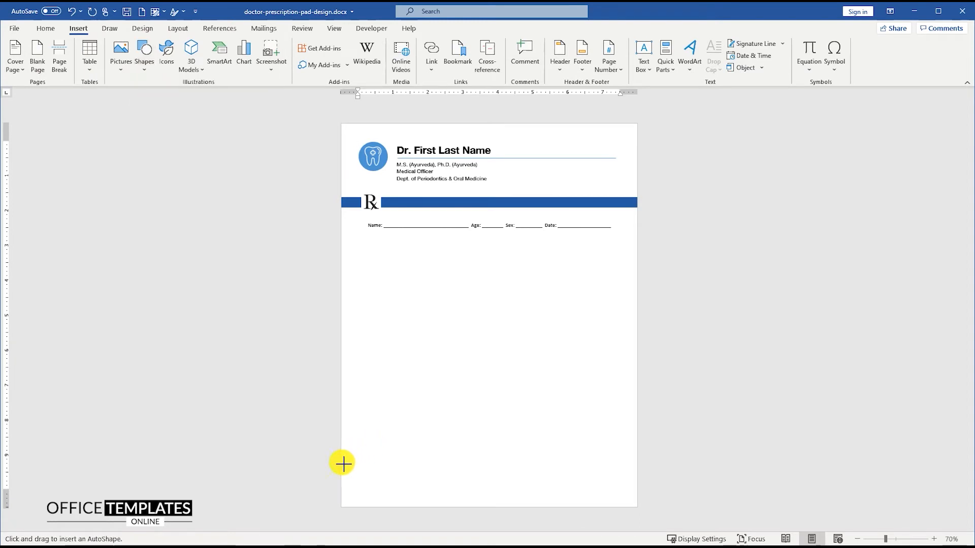
drag(341, 464, 614, 463)
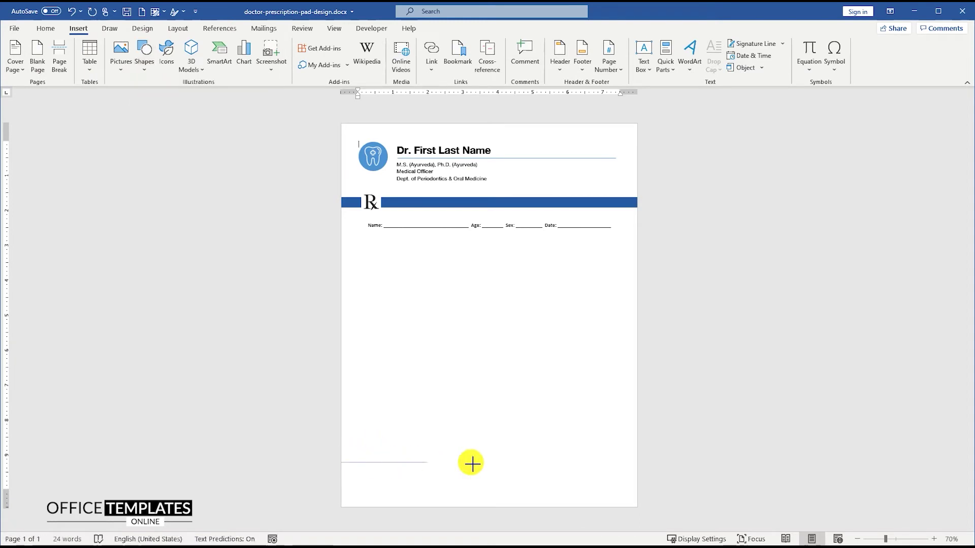
Step: Make the footer line much thicker and colour it the recent light blue
right_click(638, 464)
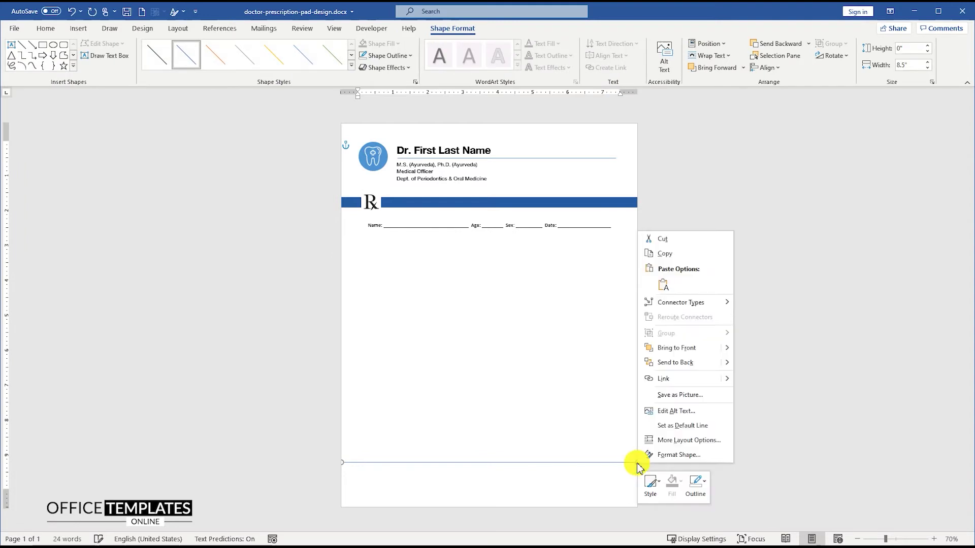
click(695, 484)
mouse_move(727, 434)
click(815, 512)
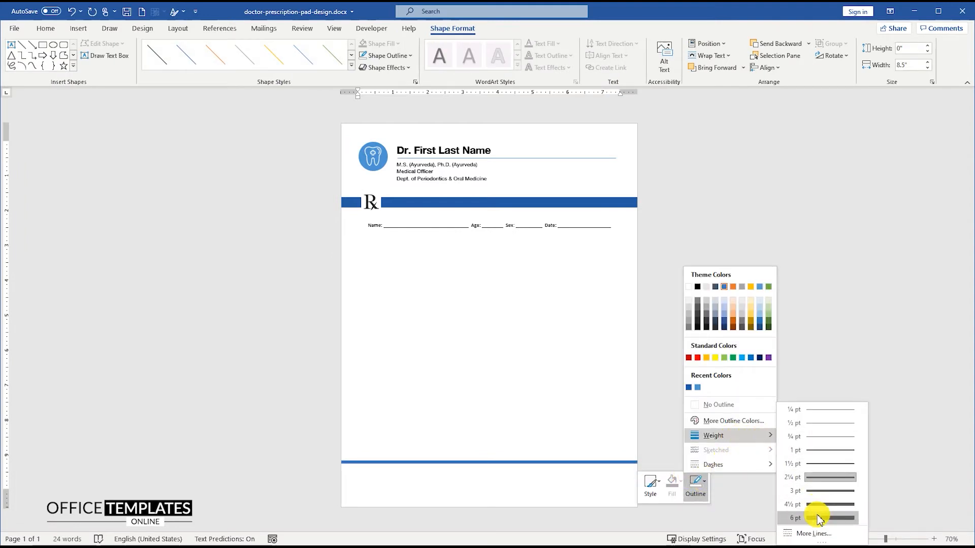
click(696, 482)
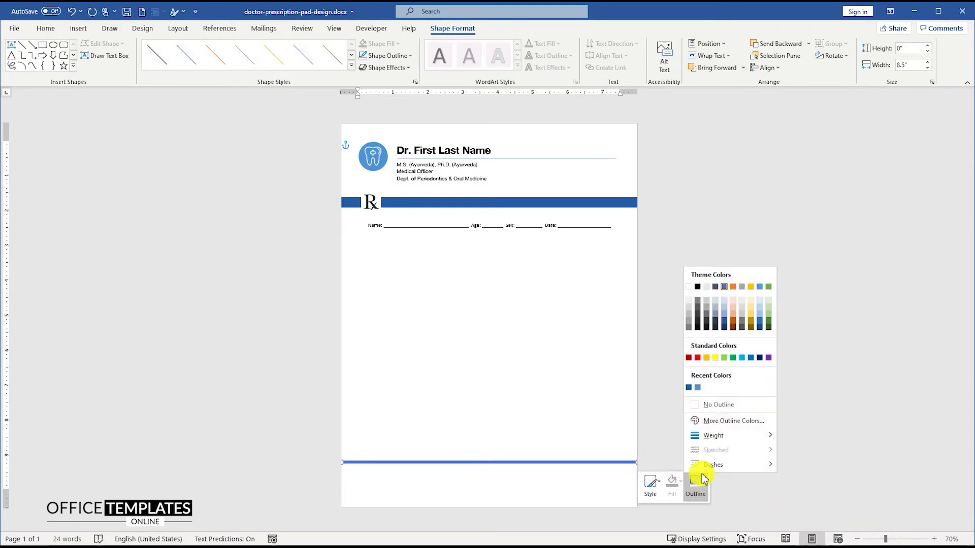
click(690, 386)
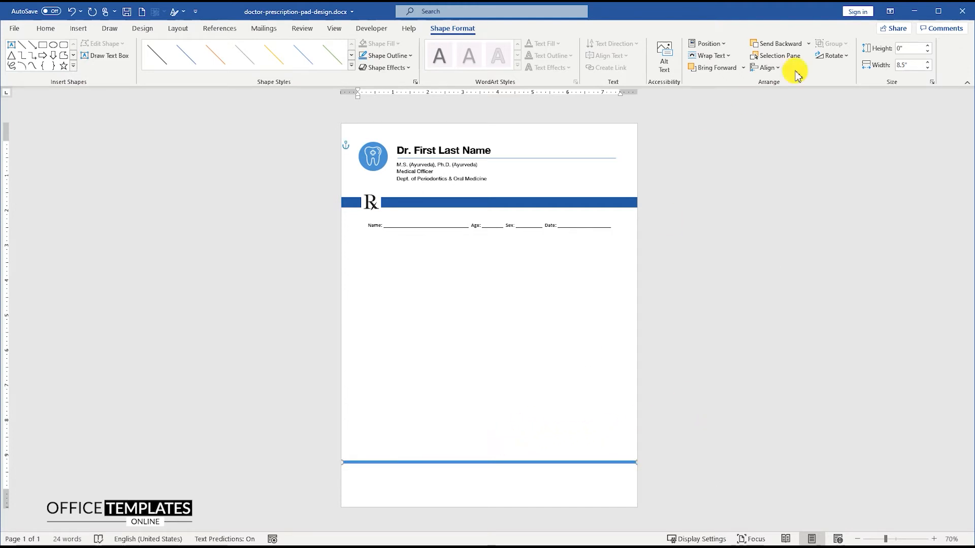
Step: Center the footer line on the page and move it slightly lower
click(769, 68)
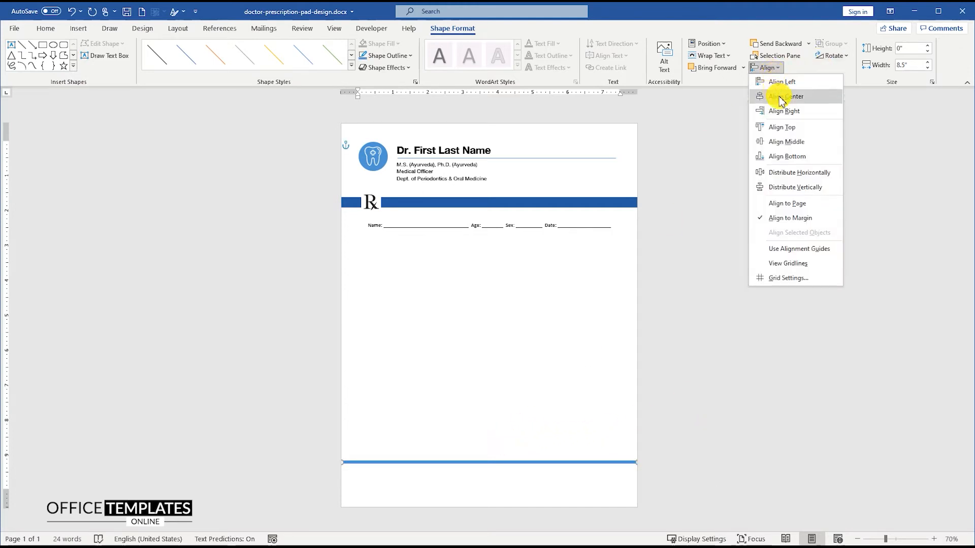
click(785, 102)
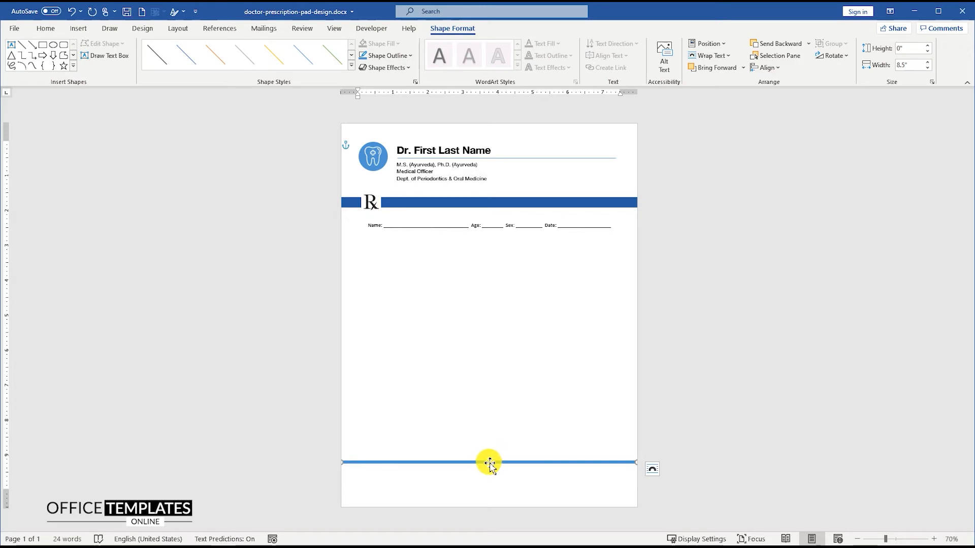
drag(489, 464, 490, 468)
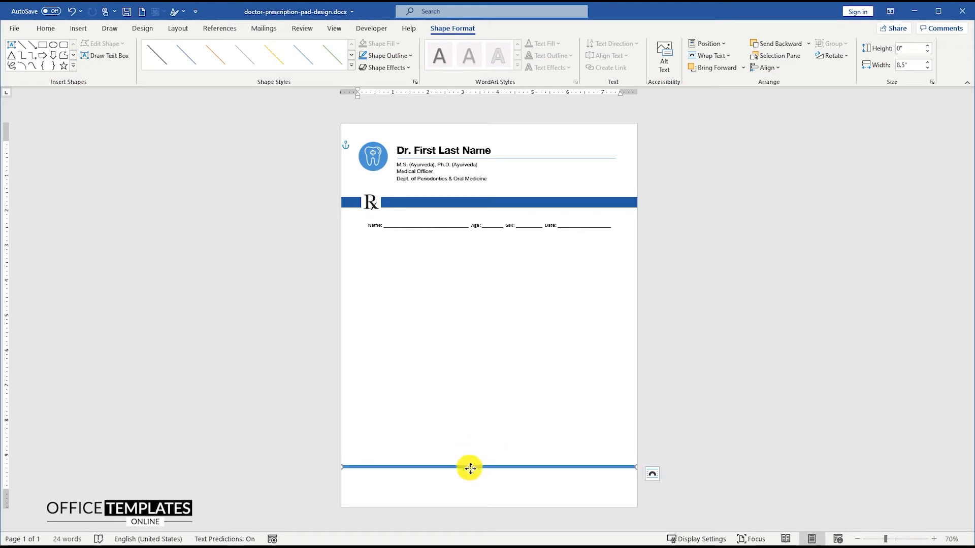
click(470, 430)
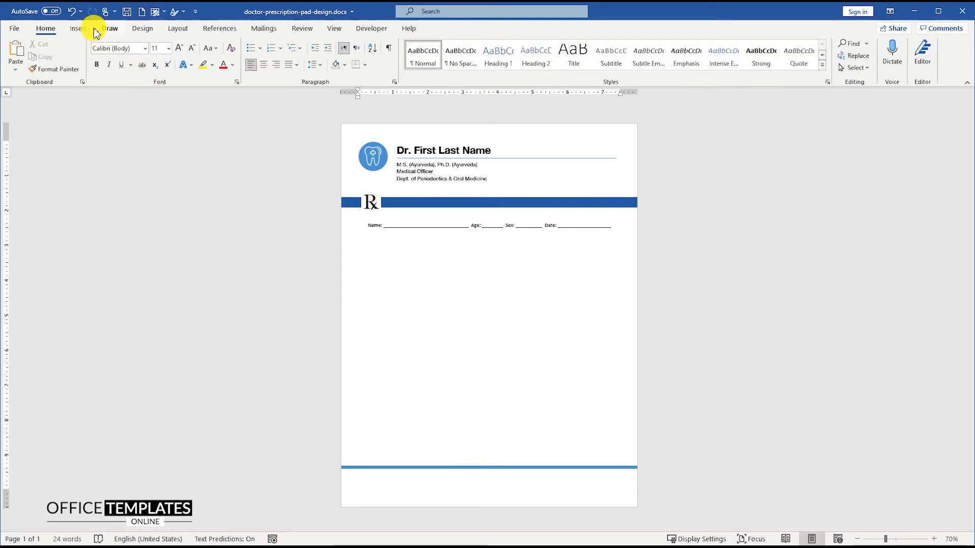
Step: Insert the shield tooth icon picture and set it to float in front of text
click(78, 28)
click(121, 61)
click(139, 102)
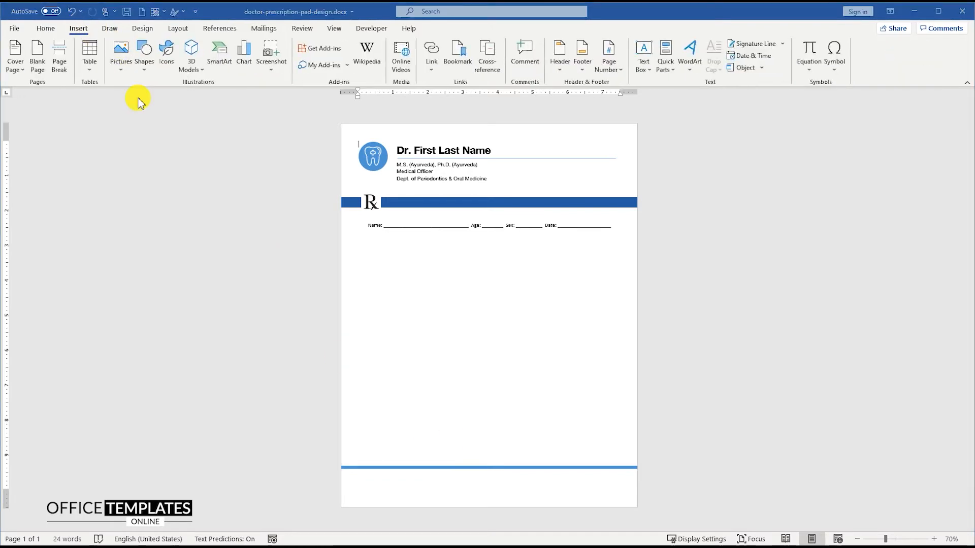
double_click(128, 90)
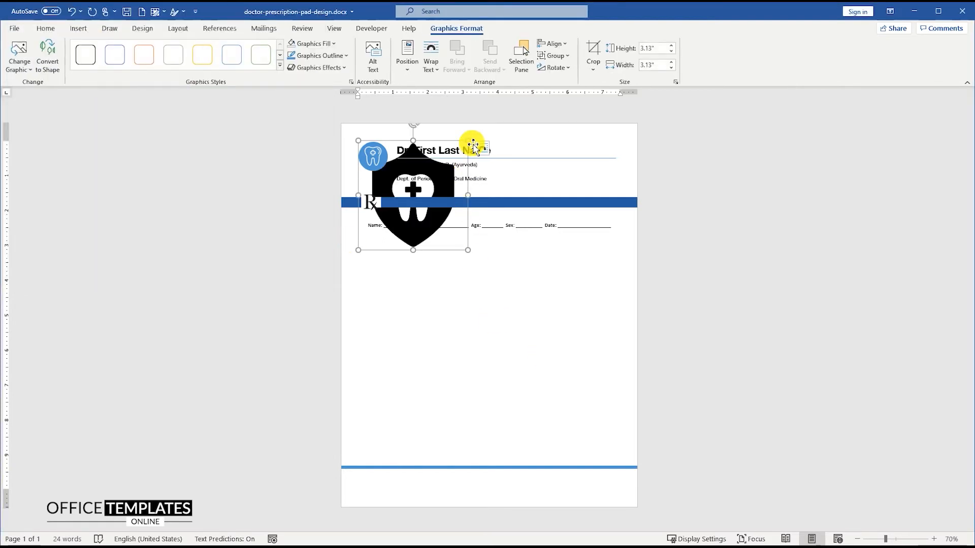
click(484, 149)
click(561, 250)
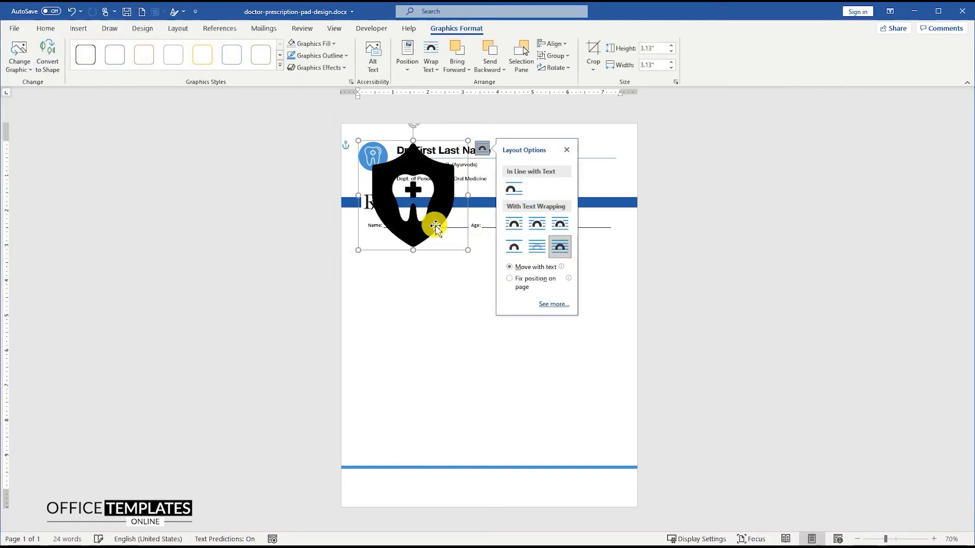
Step: Move the shield to the lower right and shrink it to about 1.43 inches
drag(437, 220, 575, 408)
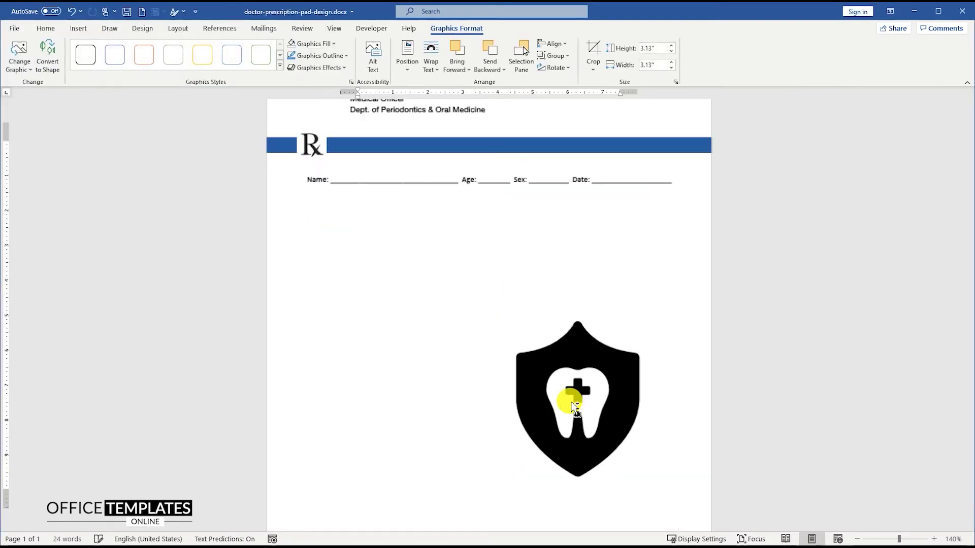
scroll(574, 406, up, 4)
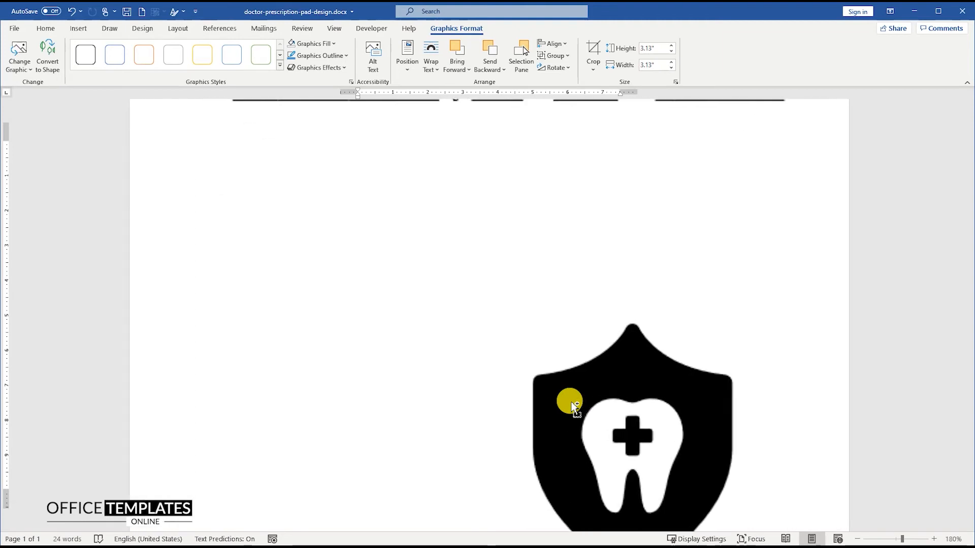
scroll(572, 358, down, 5)
scroll(572, 319, up, 3)
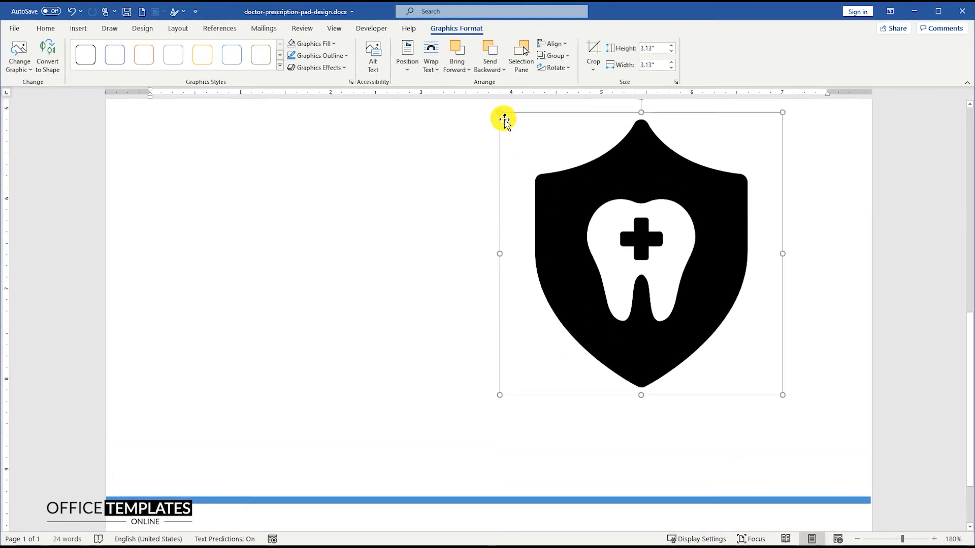
drag(530, 102, 685, 280)
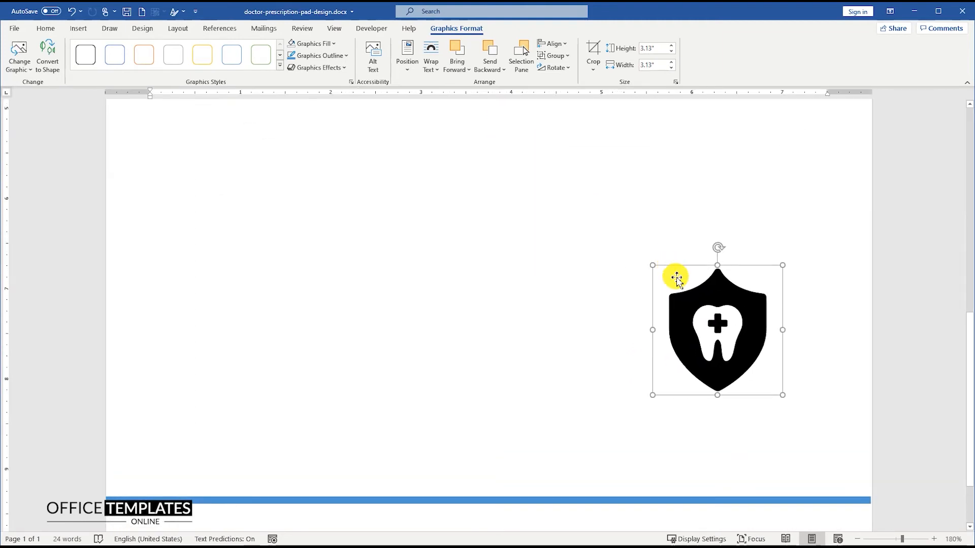
click(716, 301)
scroll(708, 300, down, 4)
scroll(708, 299, down, 2)
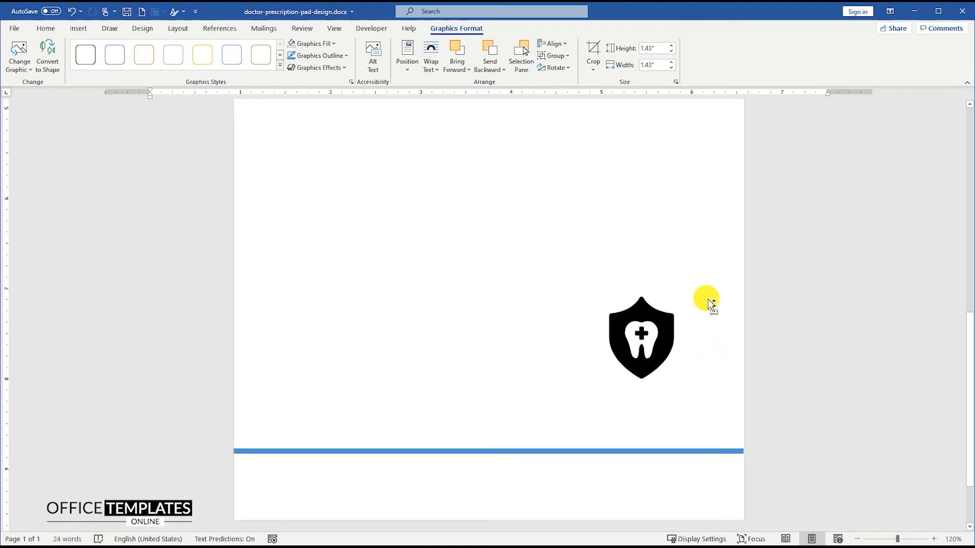
drag(656, 323, 692, 369)
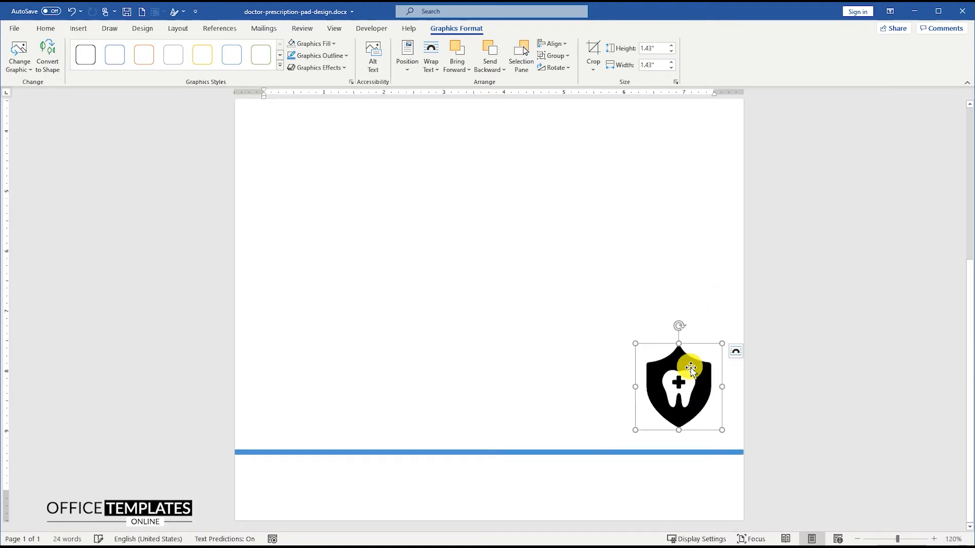
Step: Colour the shield blue and nudge it just above the footer line
right_click(692, 368)
click(724, 388)
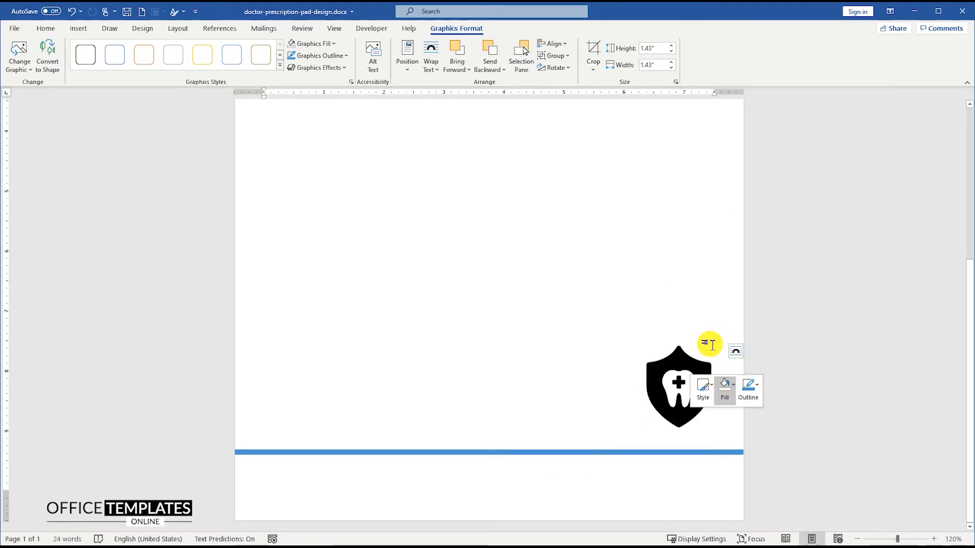
click(708, 345)
scroll(549, 335, down, 5)
click(603, 427)
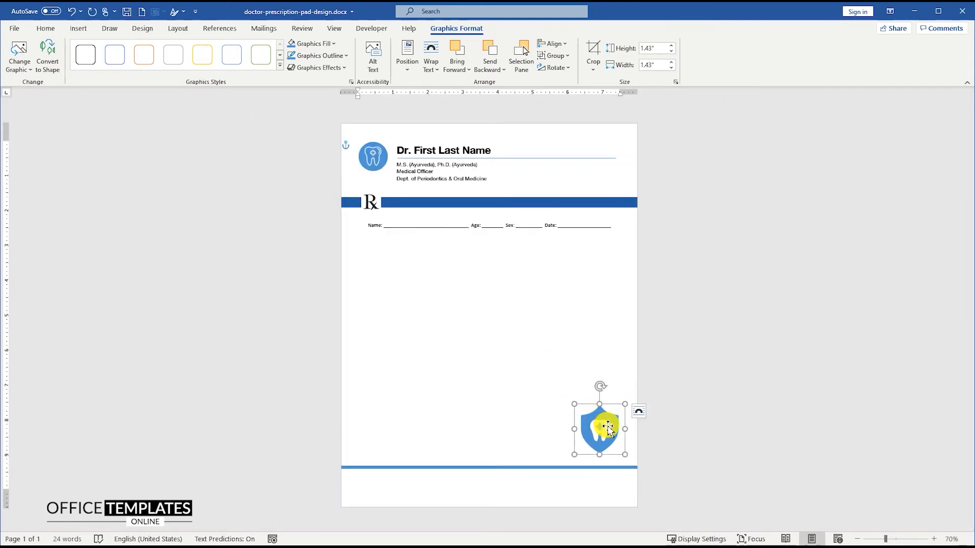
drag(606, 420, 610, 424)
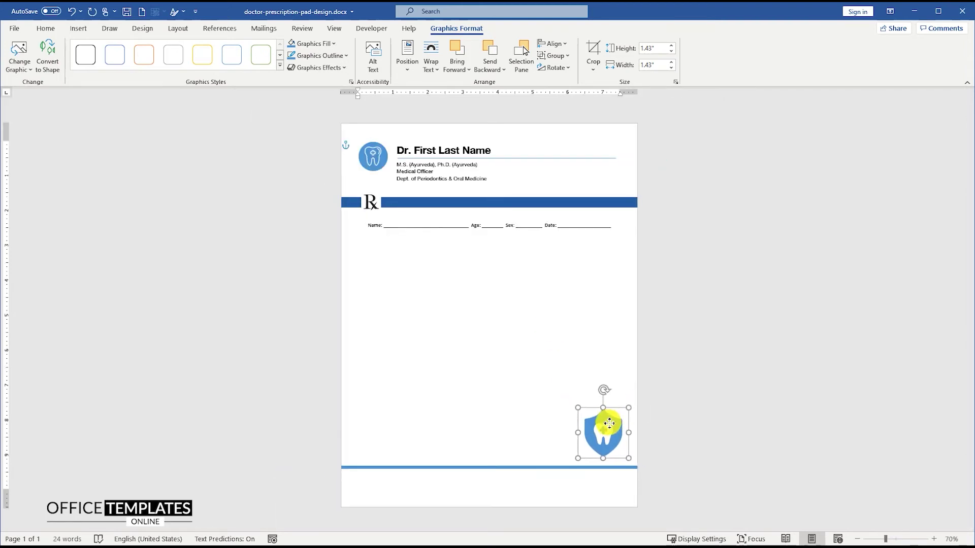
click(498, 481)
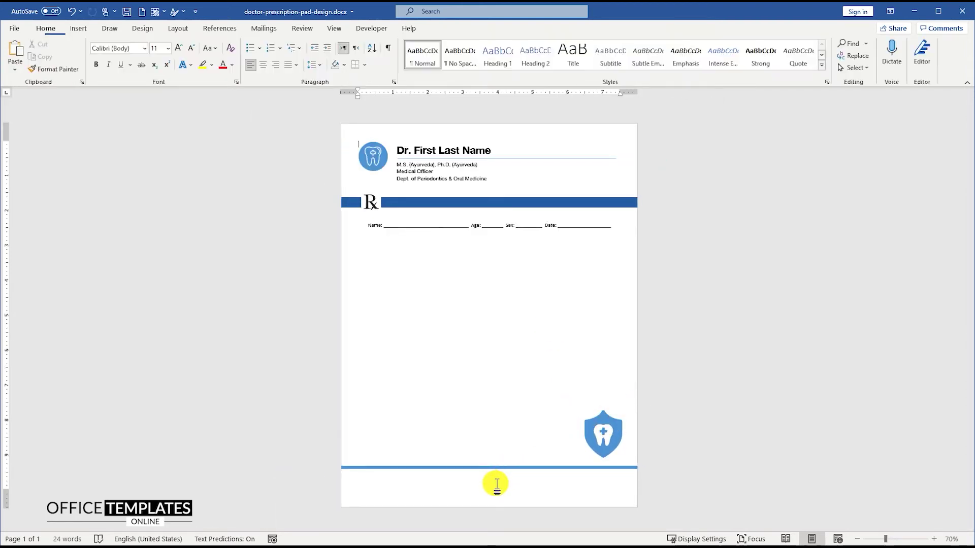
click(431, 226)
Step: Duplicate the patient fields box below the footer line, make it taller and clear its text
drag(438, 240, 421, 499)
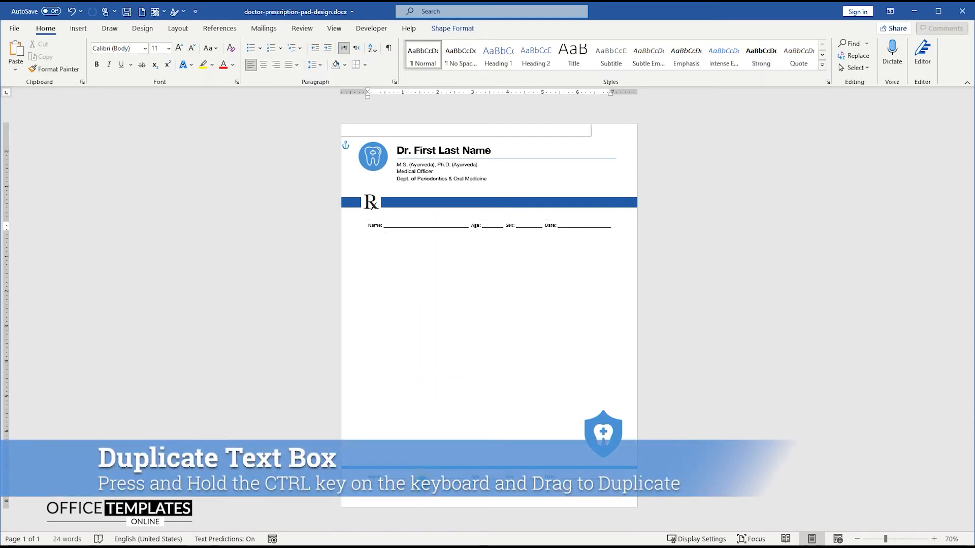
scroll(488, 305, up, 5)
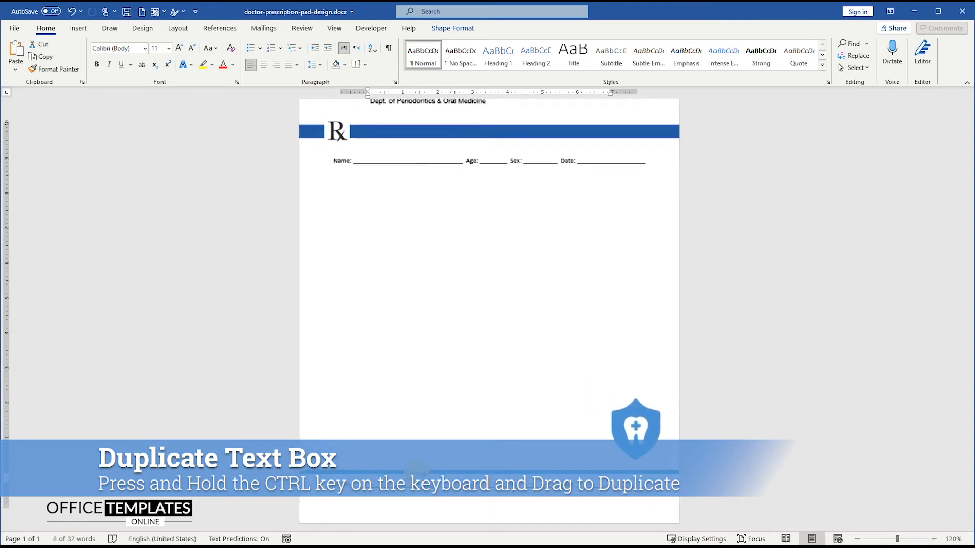
scroll(422, 409, up, 1)
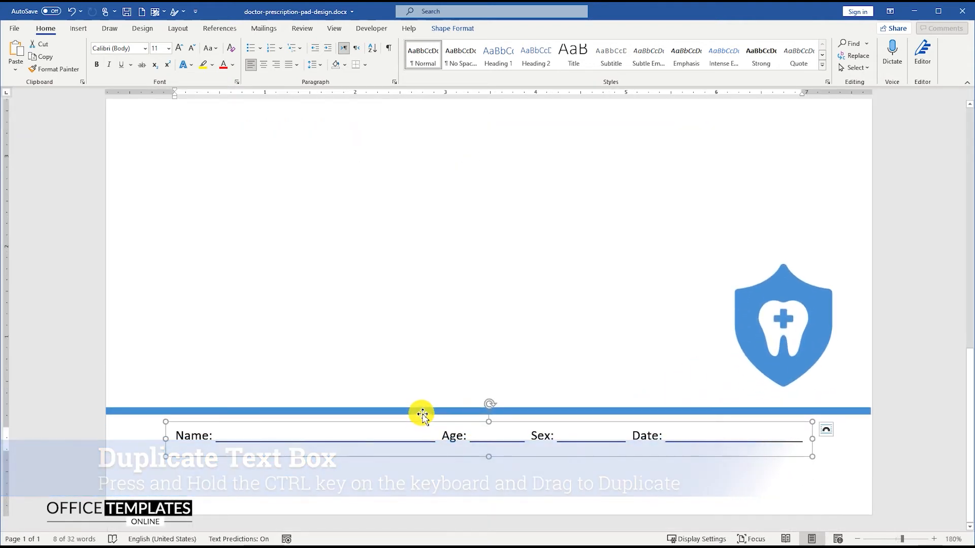
triple_click(396, 437)
drag(491, 456, 488, 493)
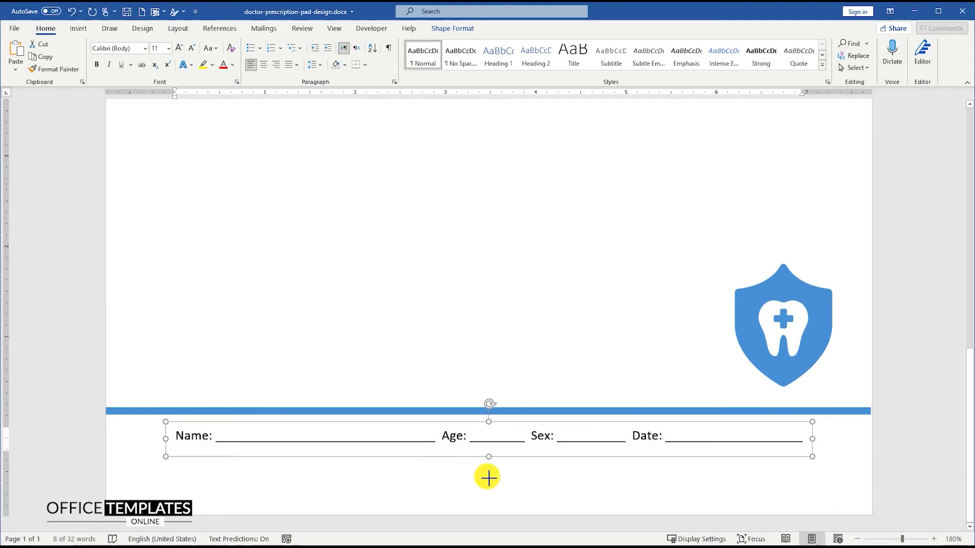
key(ctrl+a)
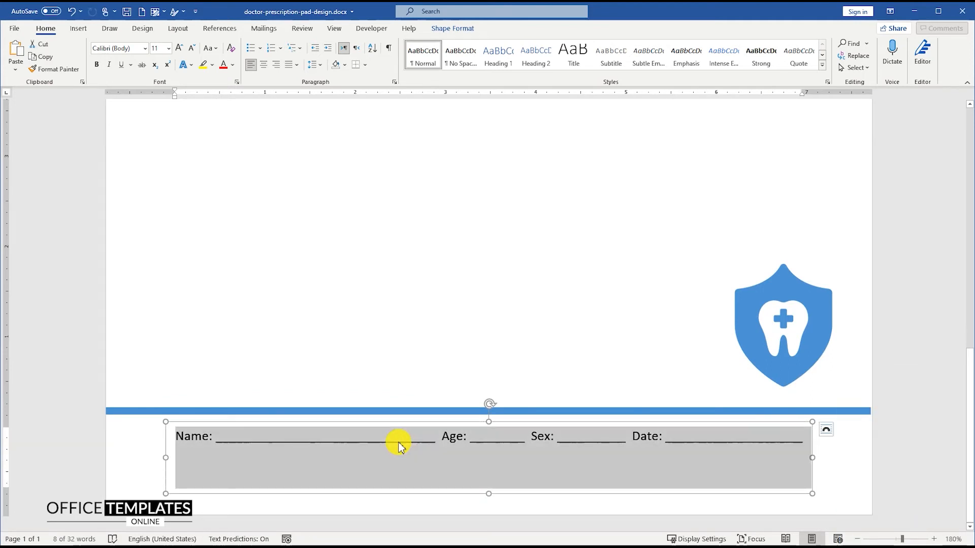
key(ctrl+x)
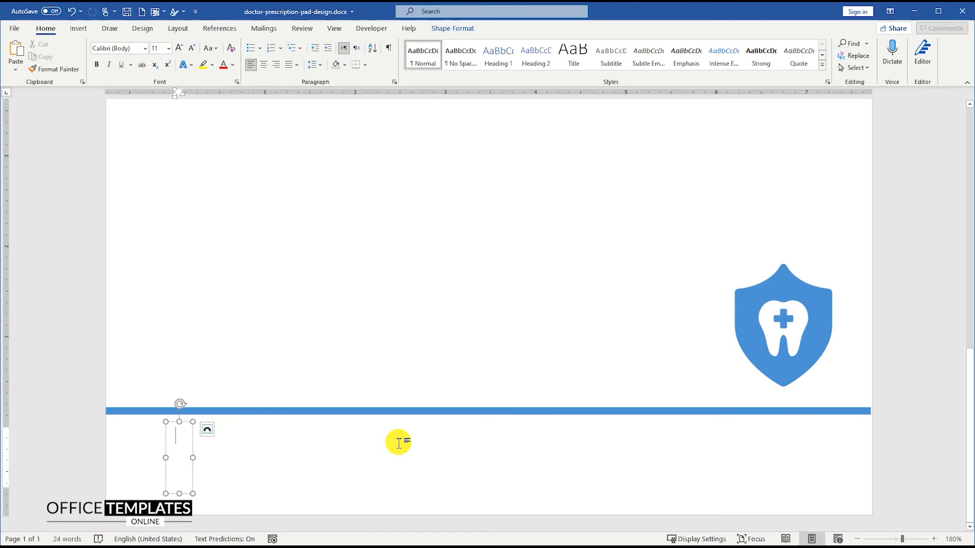
text(123-456-7890, 444-666-8899)
text(Street address here, City Sta)
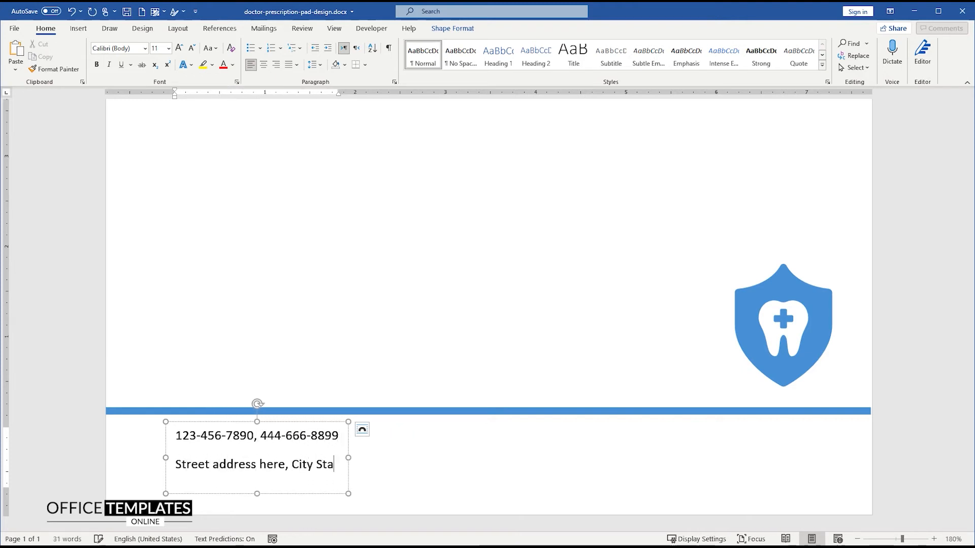
text(te, Zip Code)
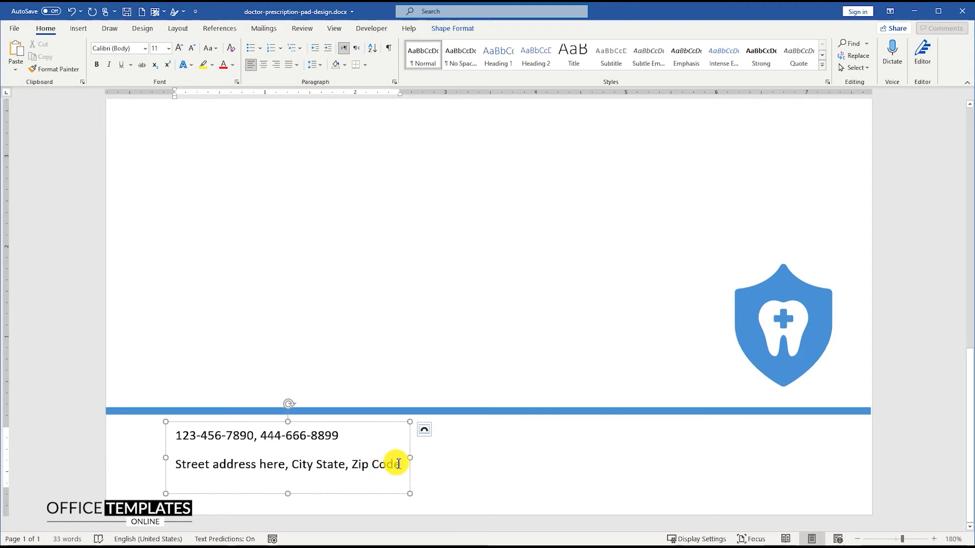
Step: Remove spacing after the contact paragraphs, enlarge the font to 13 and fit the box
drag(391, 466, 177, 436)
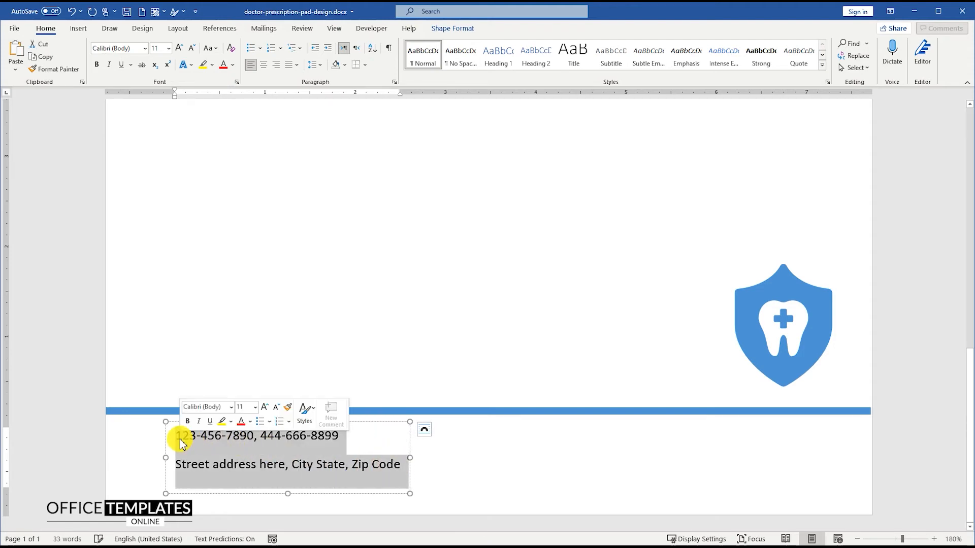
click(415, 107)
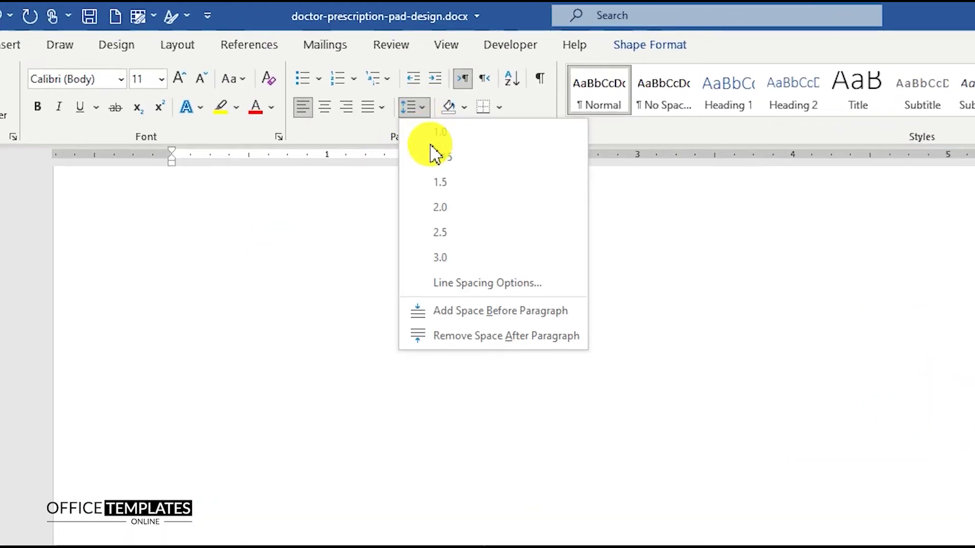
click(468, 339)
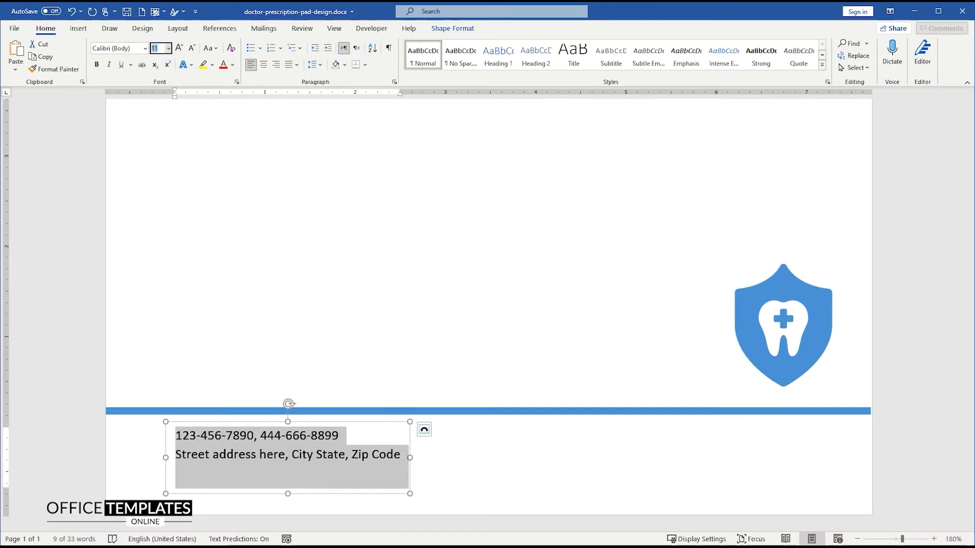
key(ctrl+shift+greater)
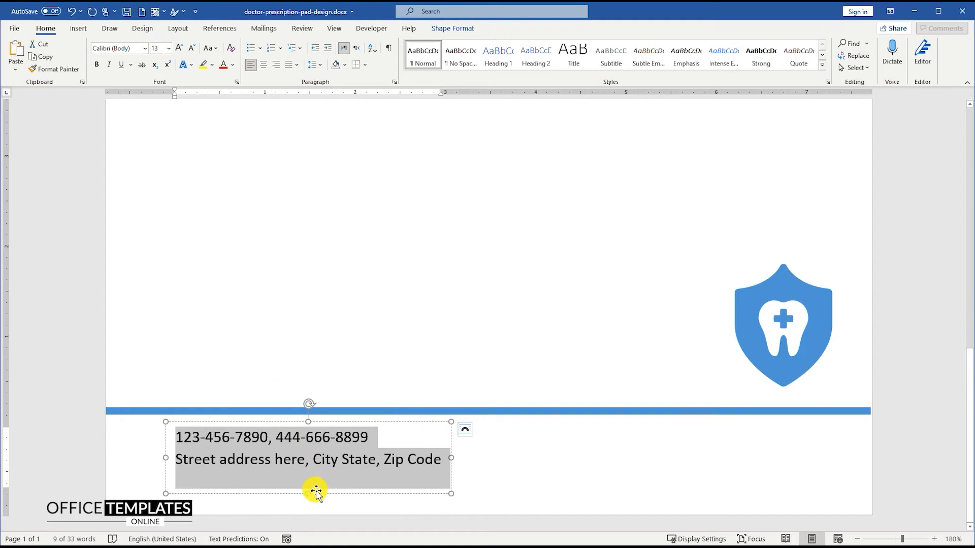
mouse_move(311, 493)
mouse_down()
mouse_move(310, 479)
mouse_move(360, 490)
mouse_up()
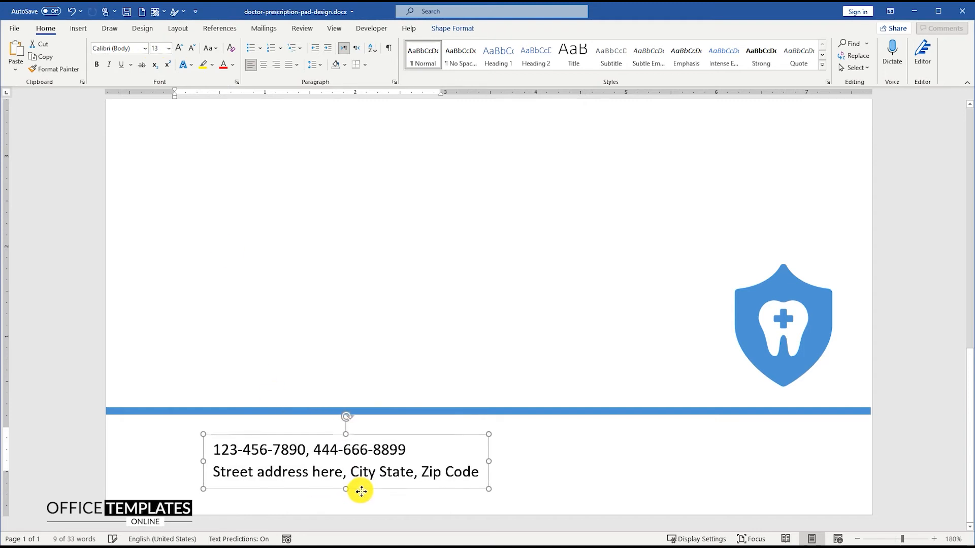
click(303, 402)
scroll(300, 378, up, 6)
scroll(299, 378, down, 3)
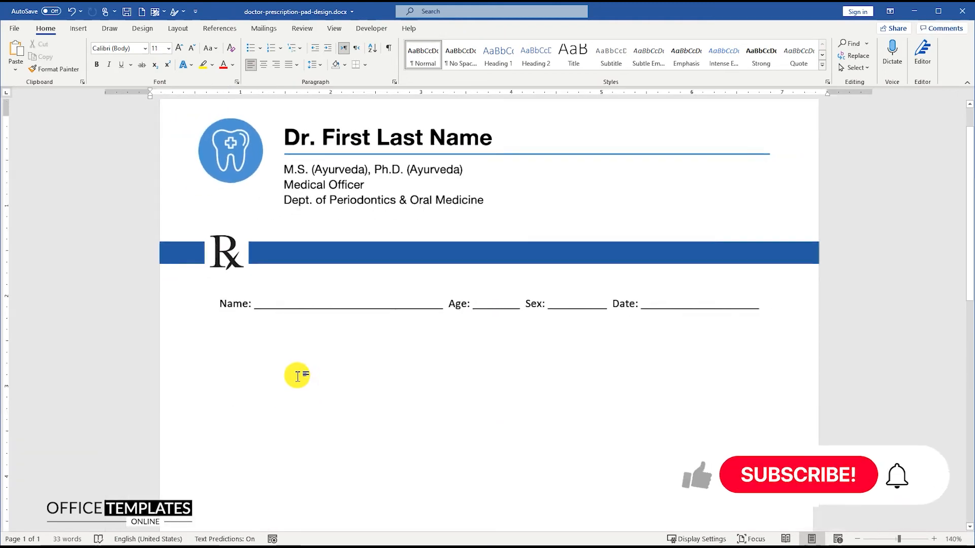
scroll(299, 378, down, 3)
scroll(297, 379, down, 2)
scroll(297, 378, down, 2)
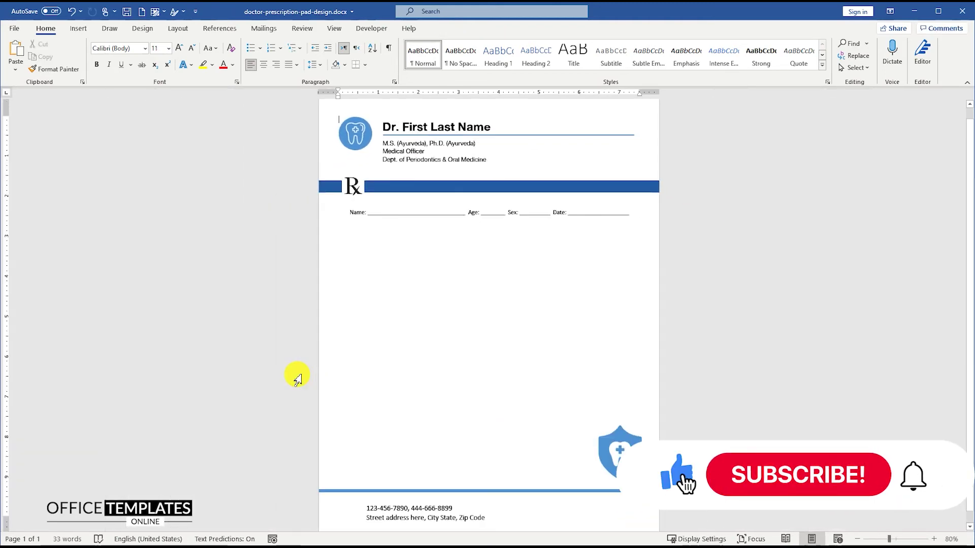
scroll(297, 379, down, 1)
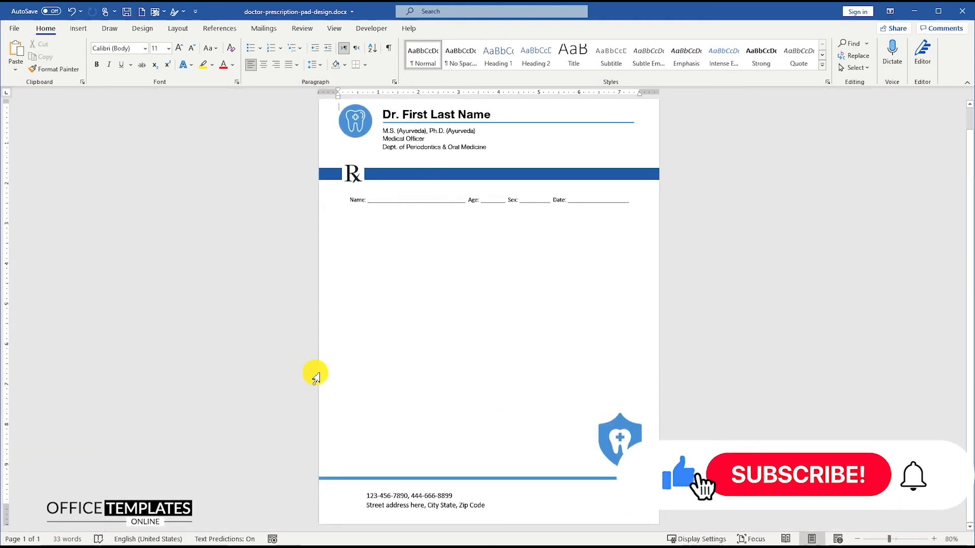
click(78, 28)
click(122, 58)
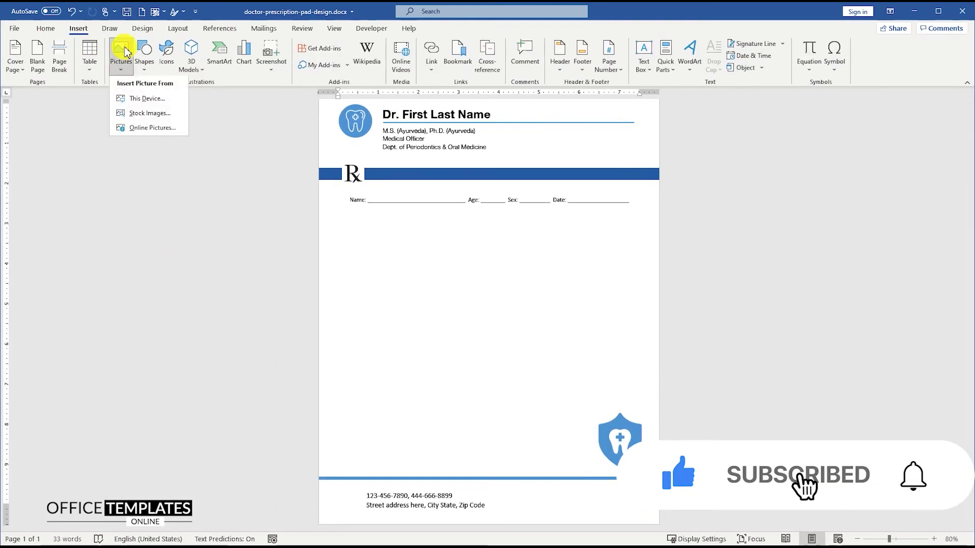
Step: Insert the location pin graphic and set it to float in front of text
click(146, 99)
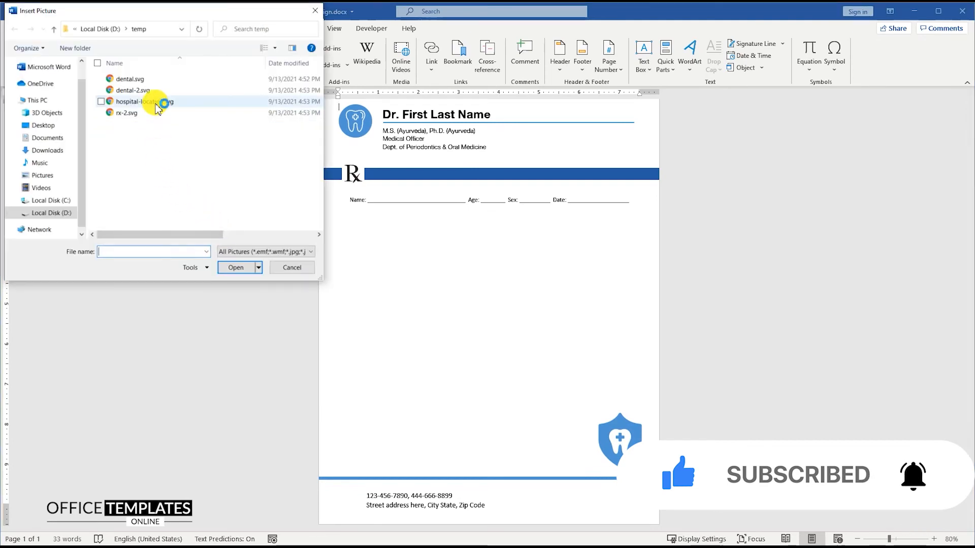
double_click(145, 102)
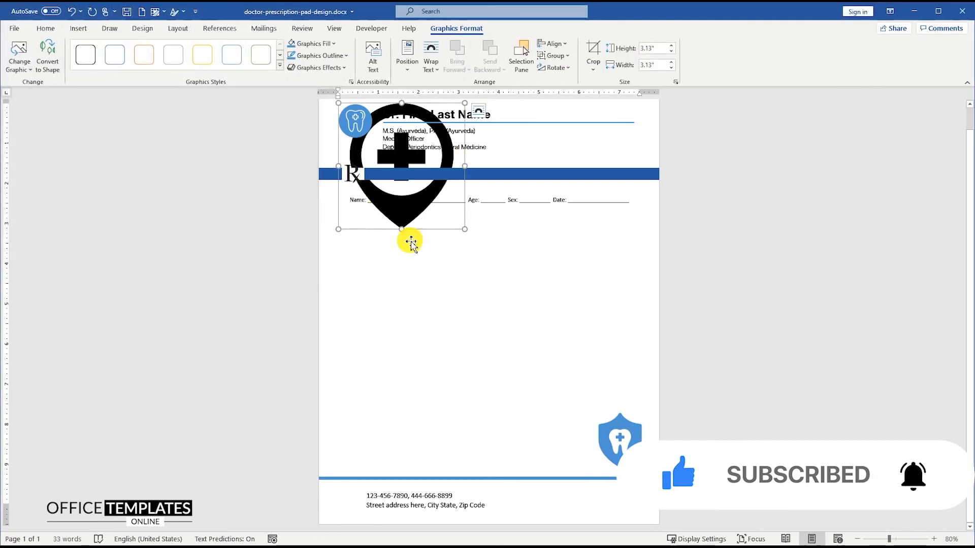
click(411, 243)
click(463, 157)
click(478, 112)
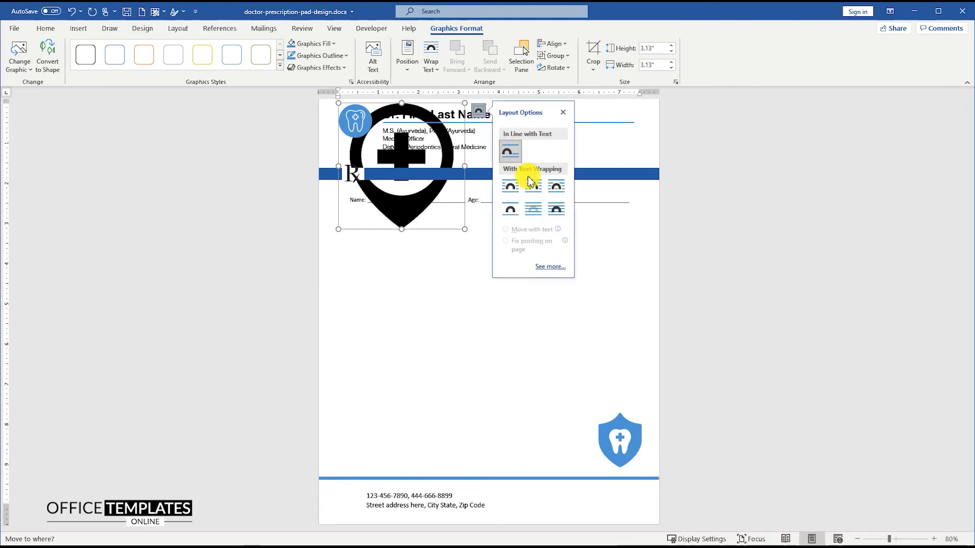
click(557, 211)
Step: Shrink the pin to about 0.43 inches at bottom left and align it middle with the contact text
drag(411, 205, 385, 488)
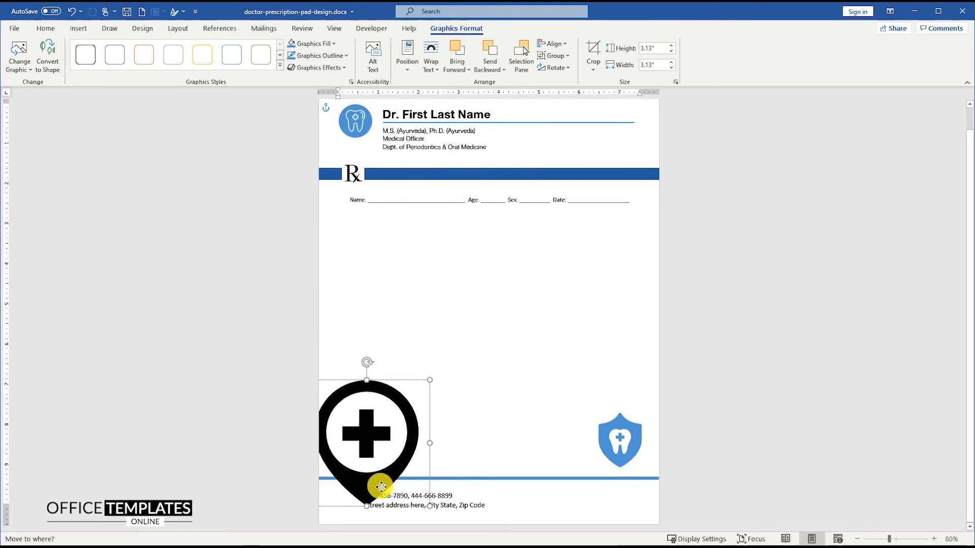
scroll(381, 485, up, 5)
scroll(220, 400, down, 3)
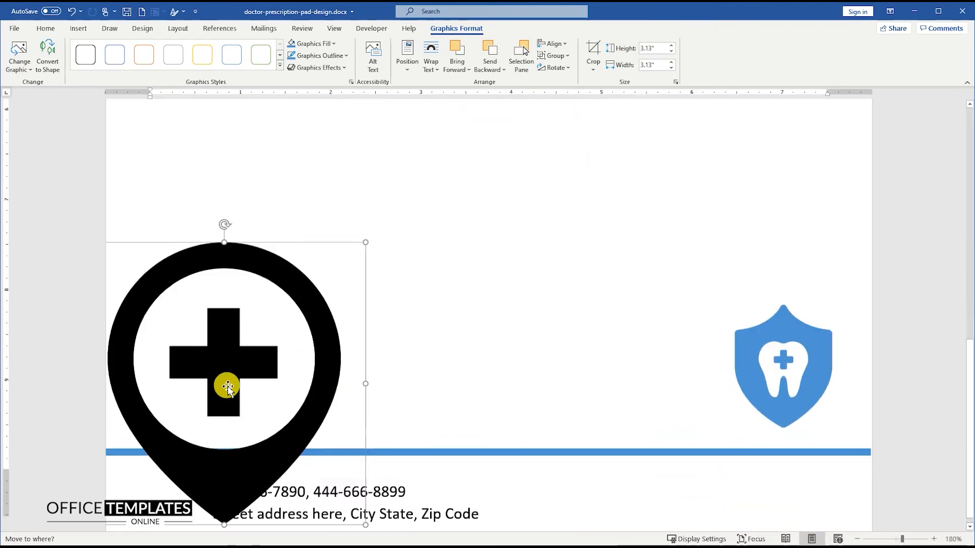
mouse_move(364, 486)
mouse_down()
mouse_move(162, 266)
mouse_move(221, 393)
mouse_move(232, 448)
mouse_move(197, 418)
mouse_move(201, 472)
mouse_up()
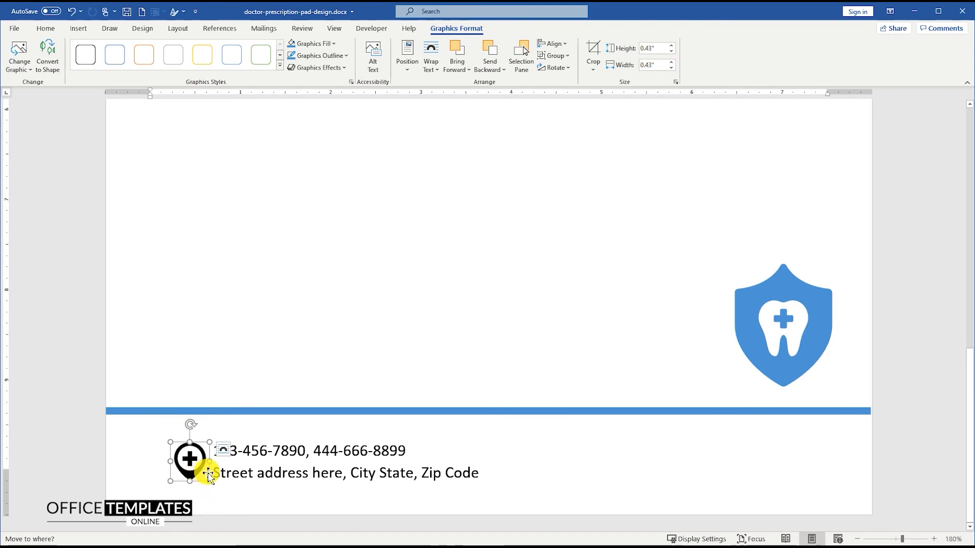
shift+click(265, 460)
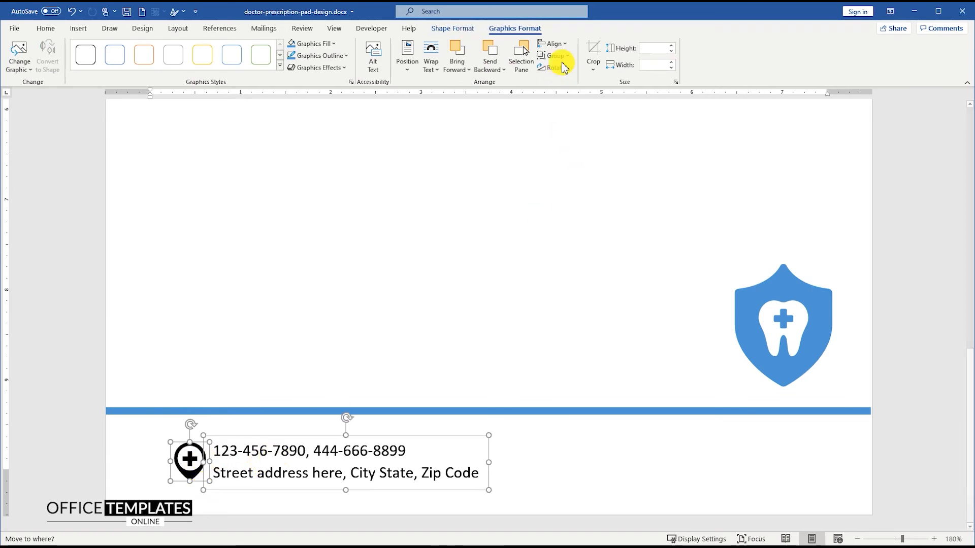
click(556, 43)
click(579, 115)
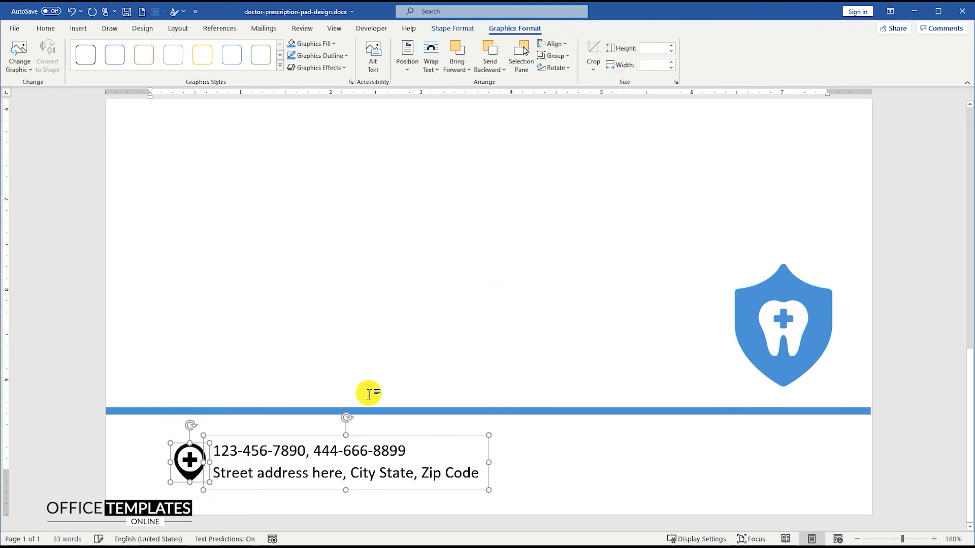
click(309, 452)
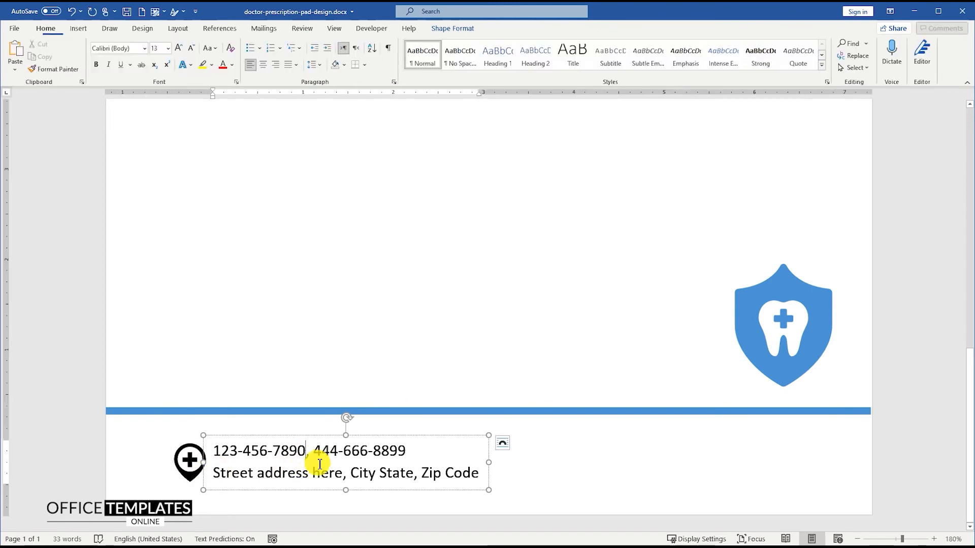
ctrl+scroll(309, 452, down, 1)
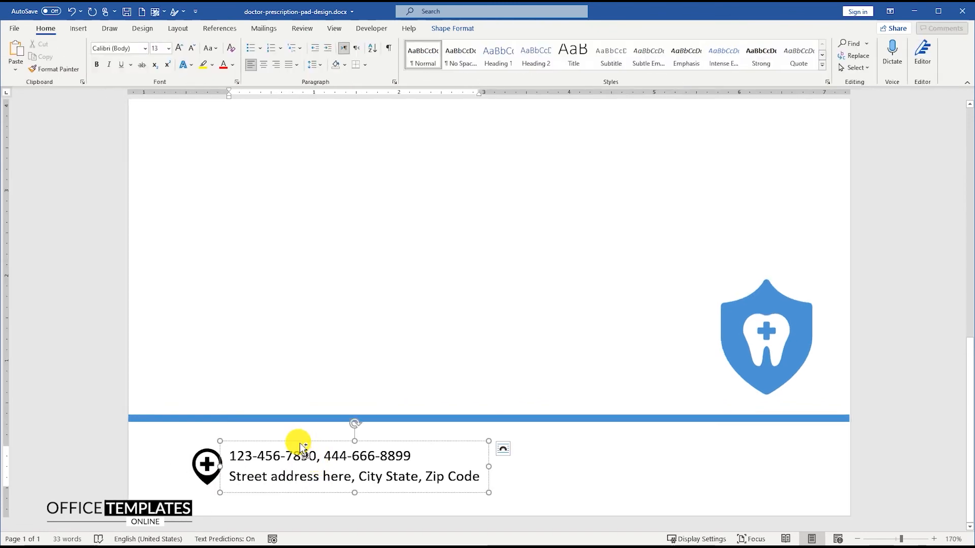
Step: Duplicate the contact box to the right and replace its text with 'Mon to Friday (9am – 11am)'
ctrl+drag(301, 441, 618, 454)
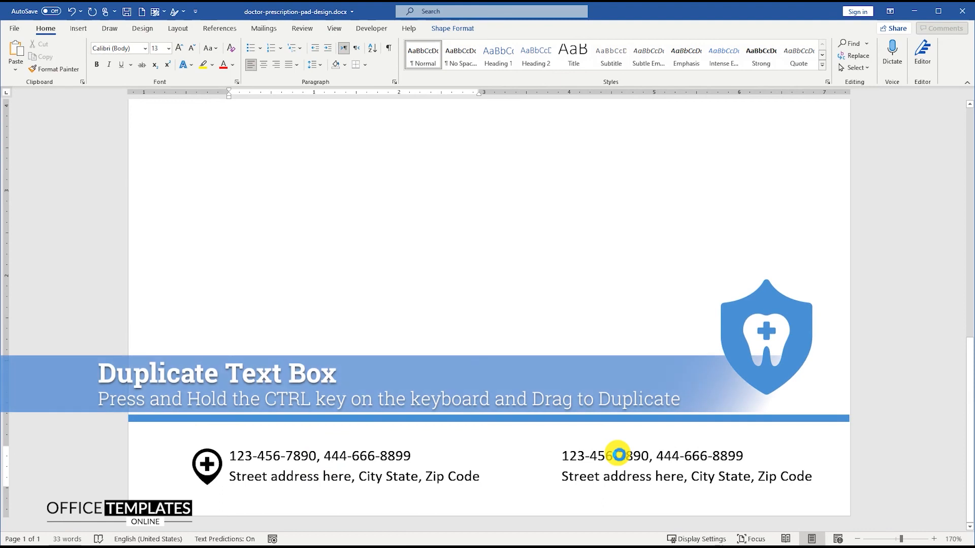
click(700, 477)
key(ctrl+a)
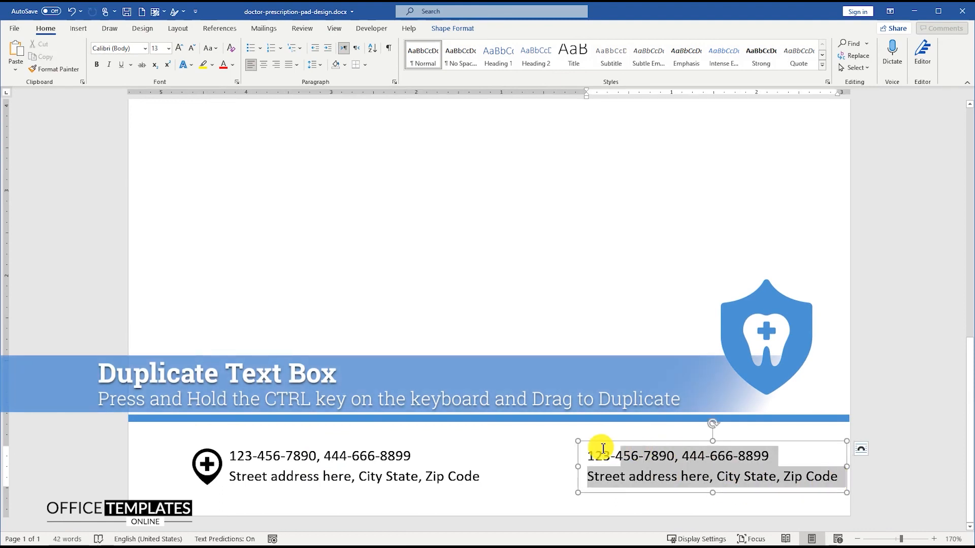
text(M)
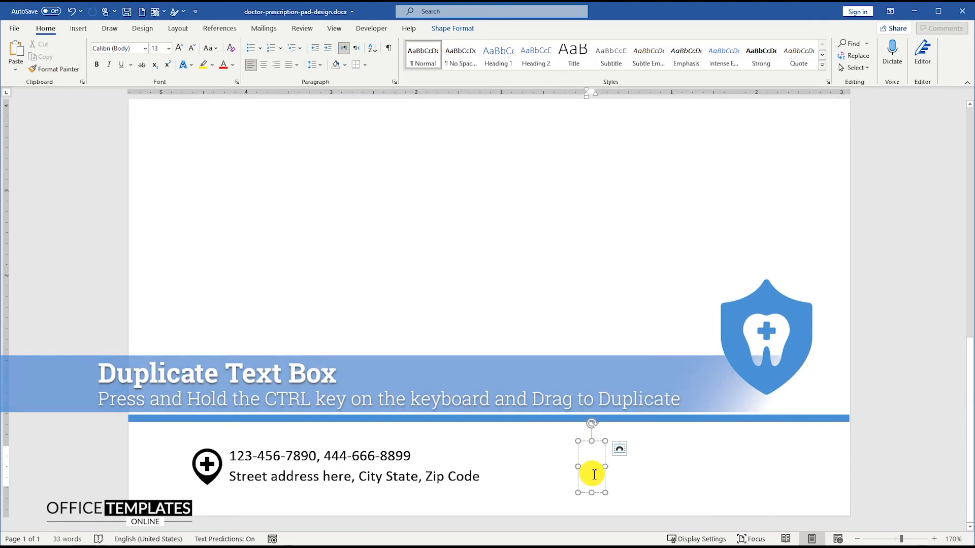
text(on )
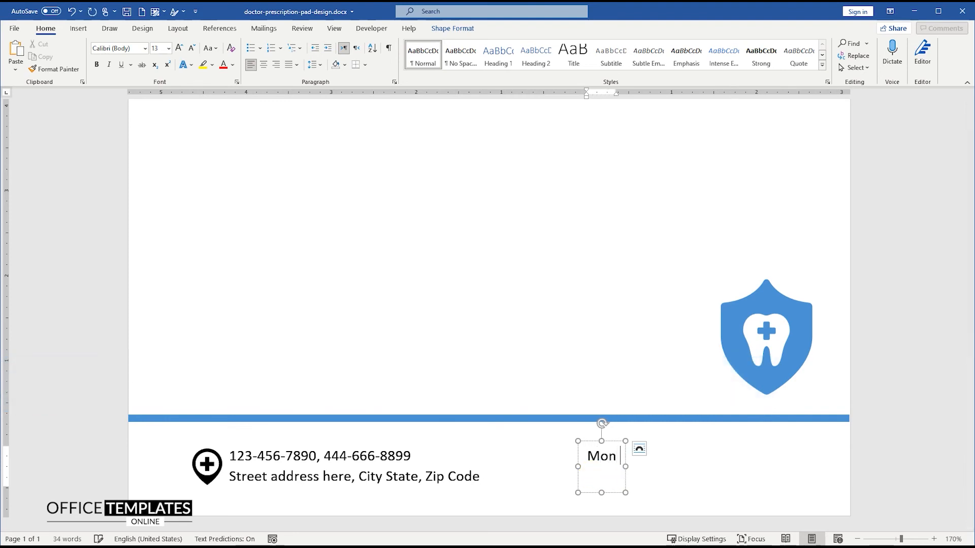
text(to Friday )
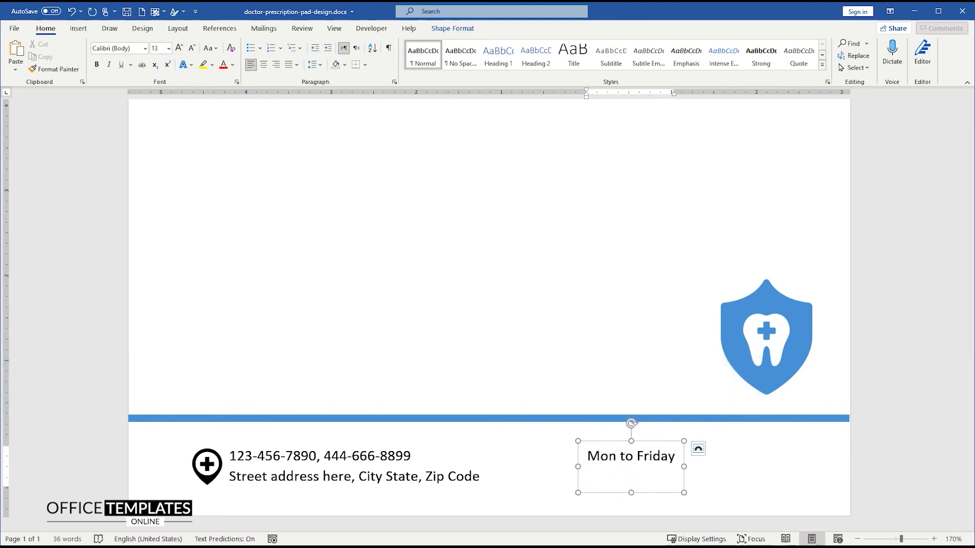
text((9)
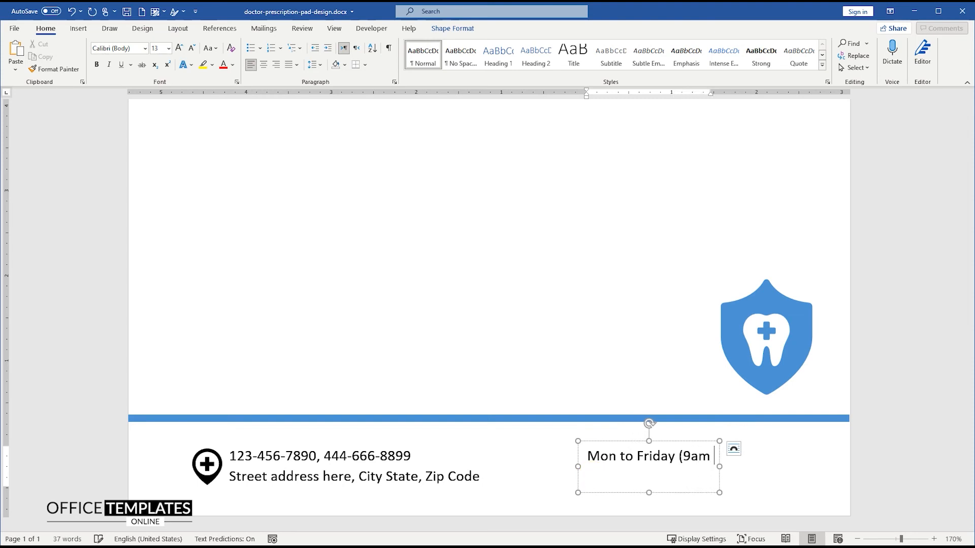
text(am)
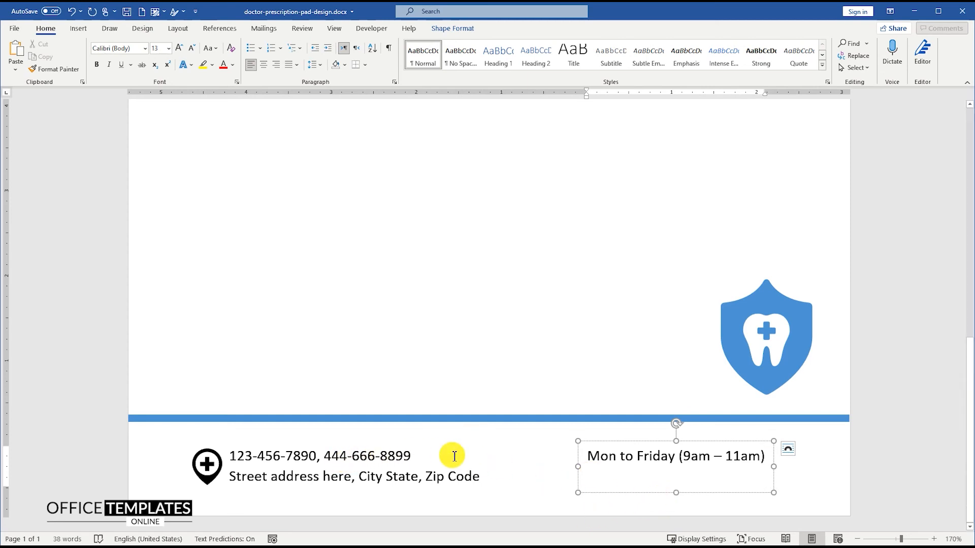
scroll(454, 455, down, 8)
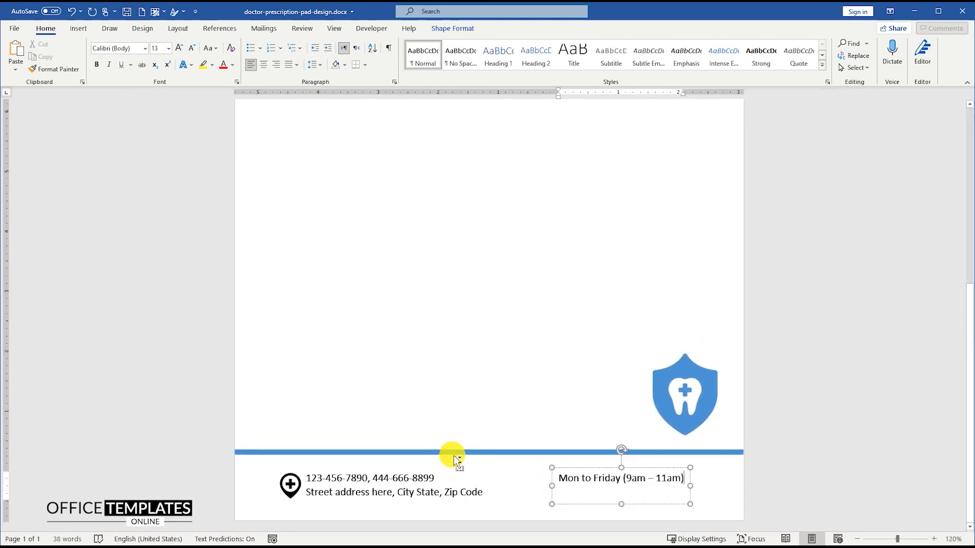
scroll(453, 455, down, 2)
scroll(454, 455, down, 2)
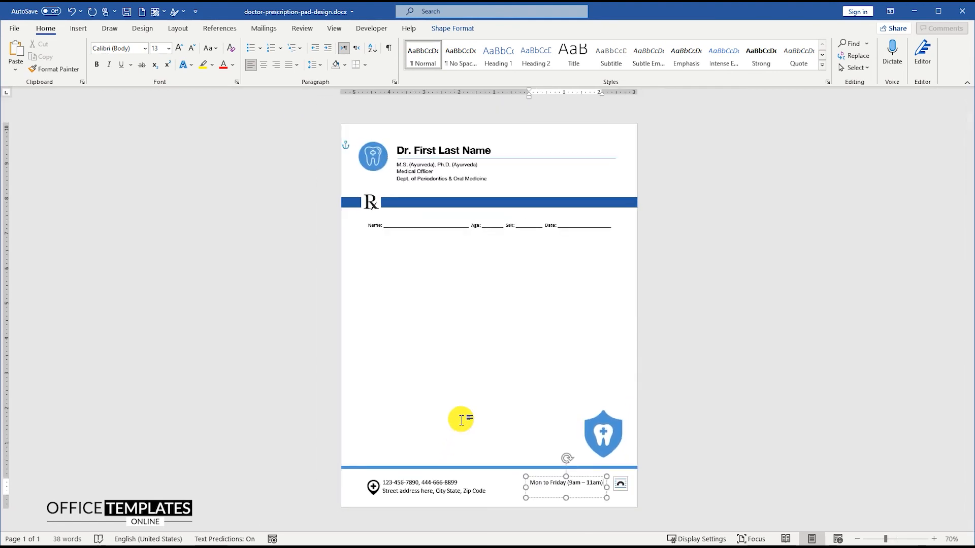
scroll(475, 293, up, 2)
scroll(475, 293, up, 1)
scroll(475, 294, up, 1)
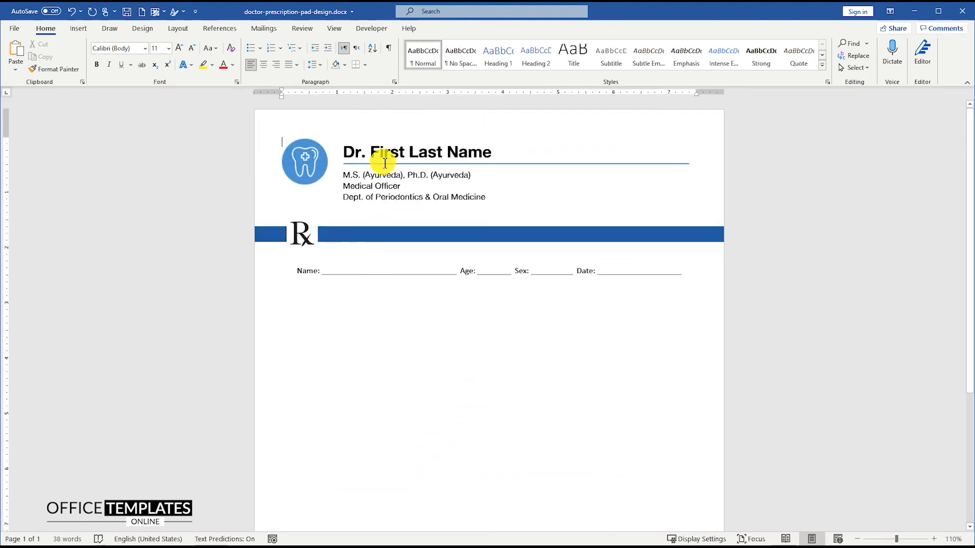
Step: Nudge the doctor name box and its blue underline left toward the tooth logo with arrow keys
click(377, 154)
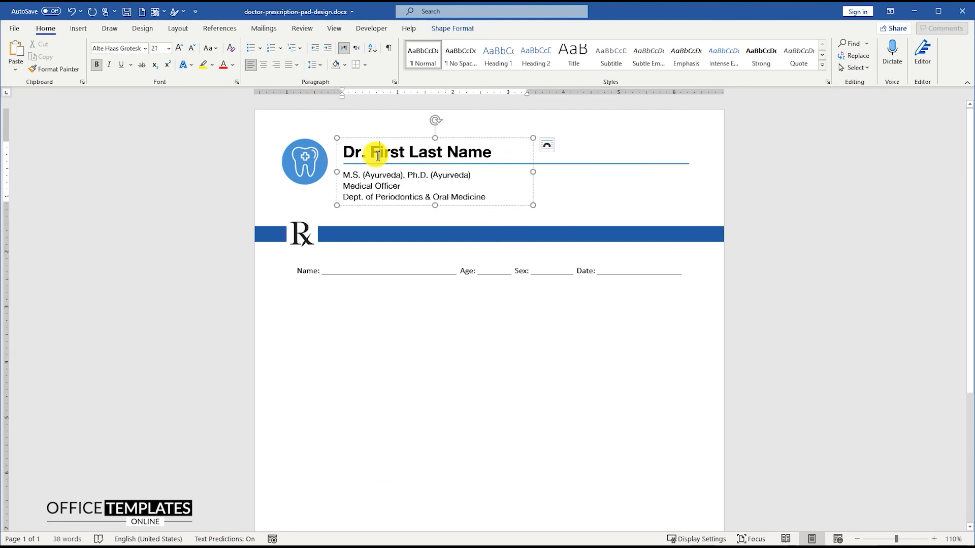
scroll(534, 164, up, 2)
scroll(525, 167, up, 2)
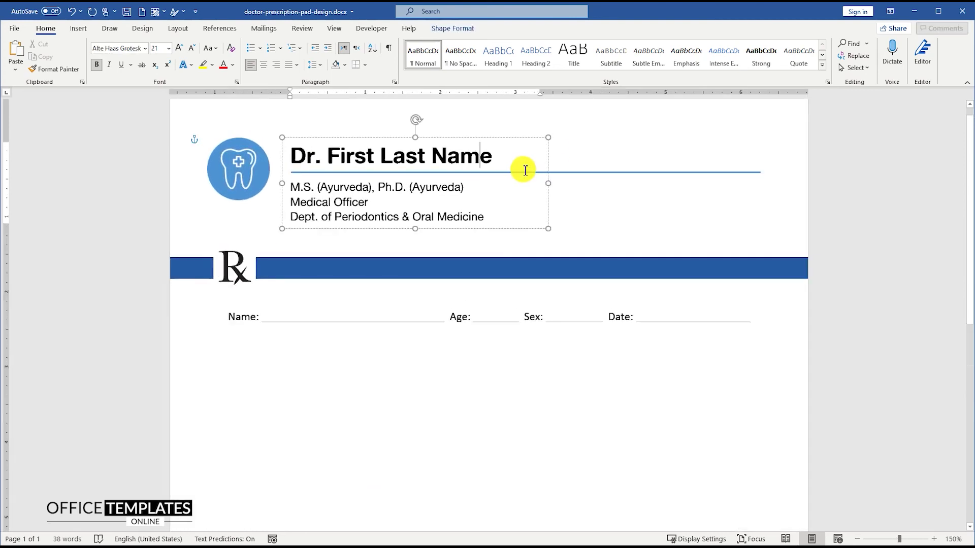
click(561, 174)
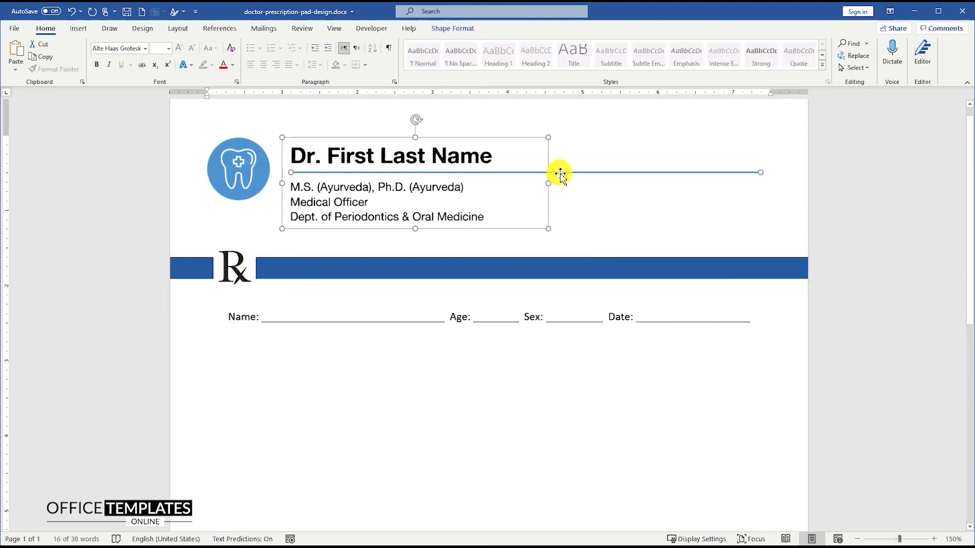
key(Left)
key(Left)
key(Left)
key(Left)
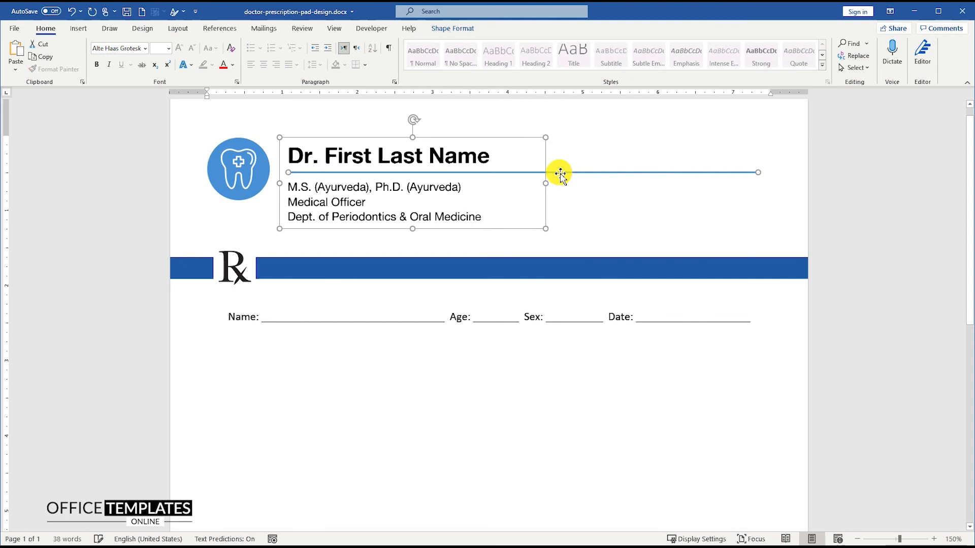
key(Left)
key(Left)
key(Left)
key(Left)
key(Left)
key(Up)
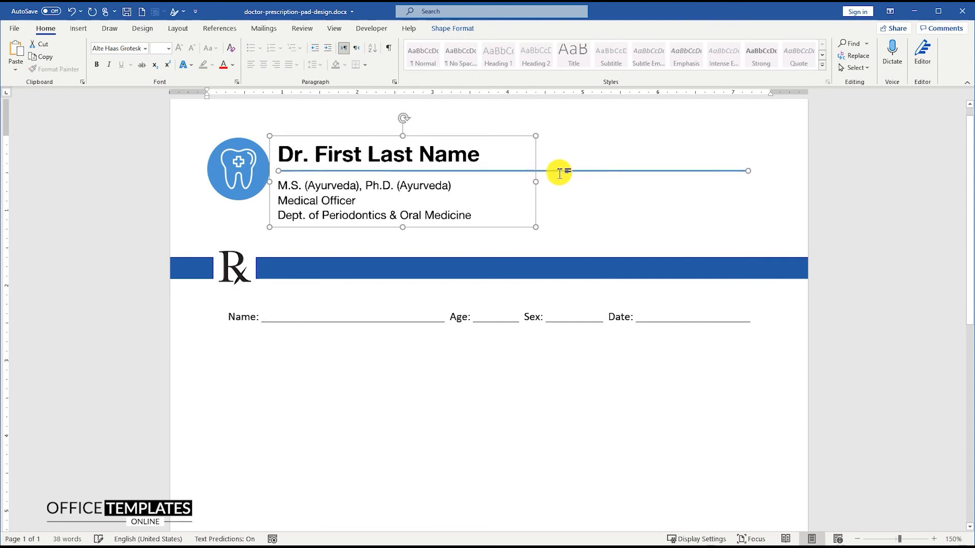
key(Up)
key(Left)
key(Up)
key(Up)
key(Right)
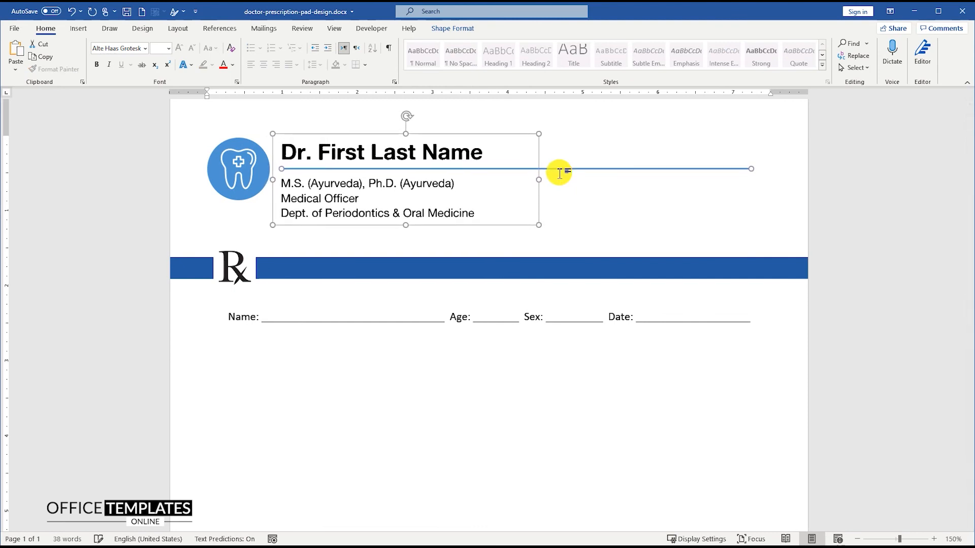
key(Up)
key(Right)
key(Down)
key(Down)
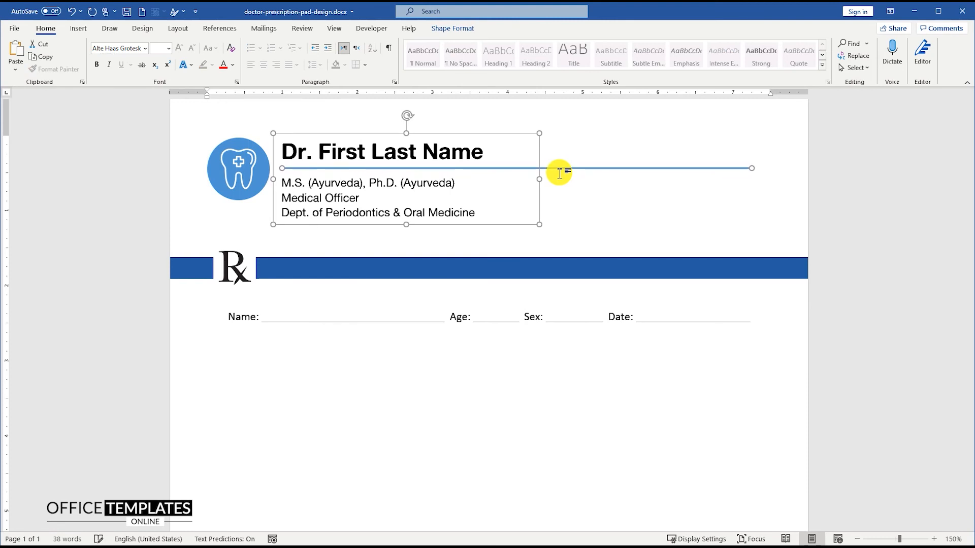
scroll(559, 174, down, 2)
scroll(559, 174, down, 2)
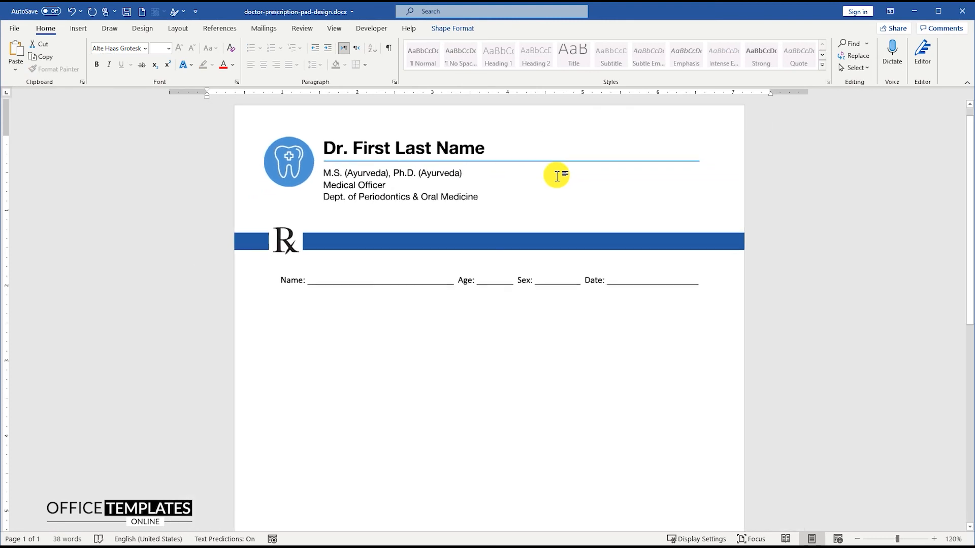
scroll(559, 174, down, 1)
scroll(559, 174, down, 2)
scroll(559, 173, down, 1)
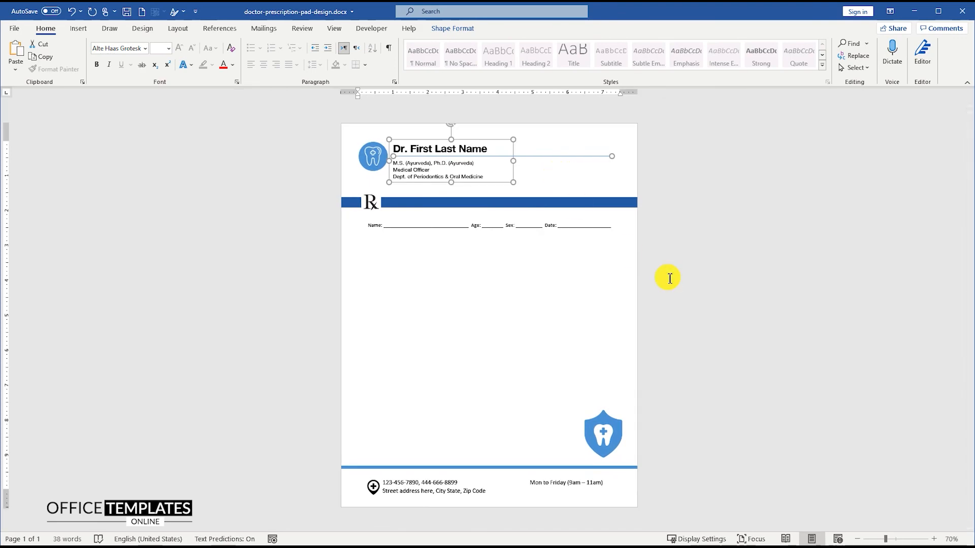
click(698, 297)
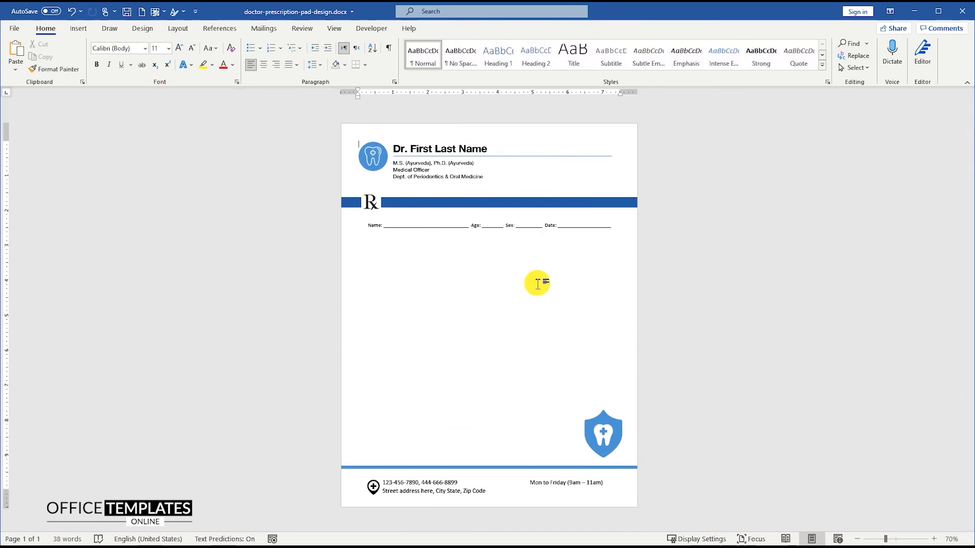